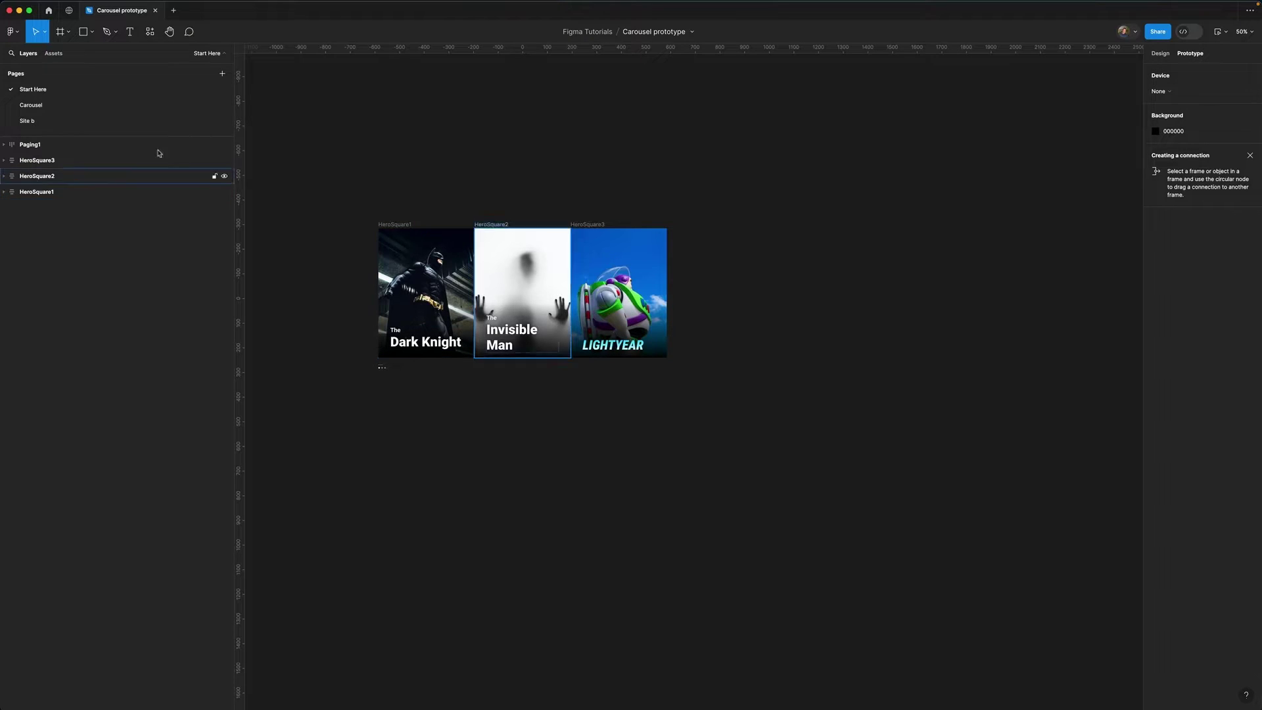
Preview the "Final carousel" flow on the Carousel page, swiping through the Dark Knight, Invisible Man and Lightyear slides
click(31, 105)
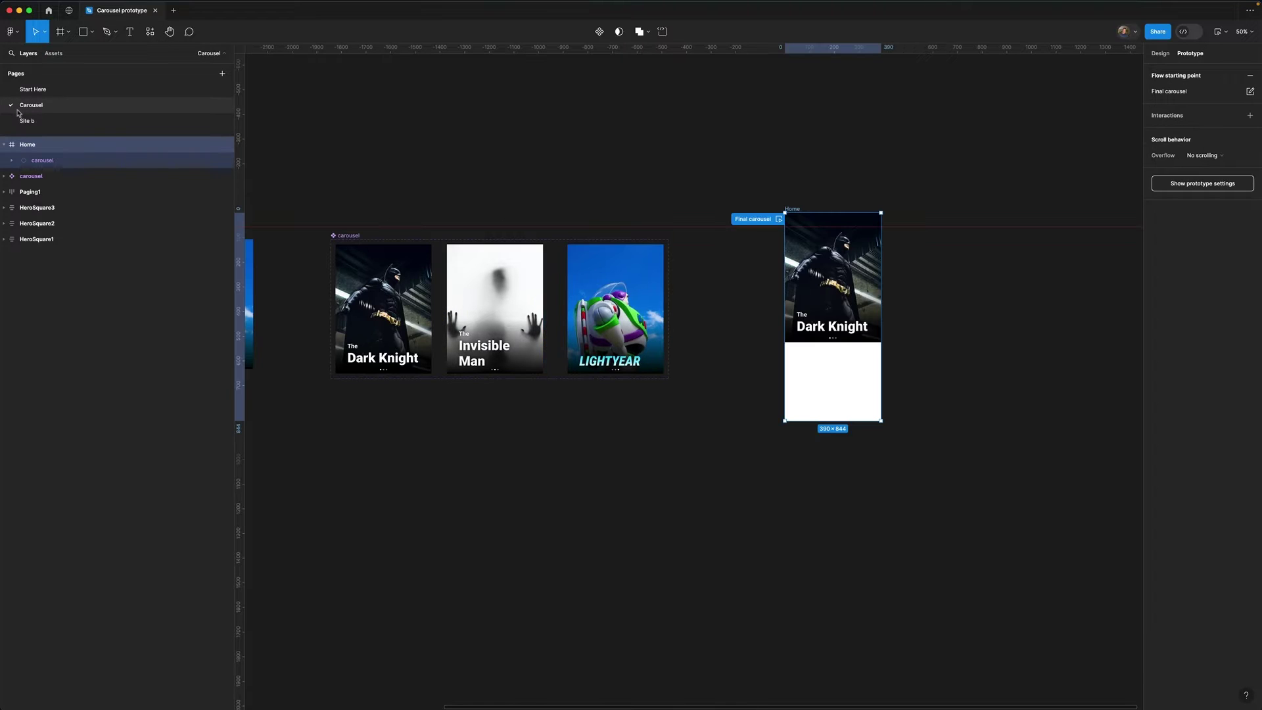
click(779, 220)
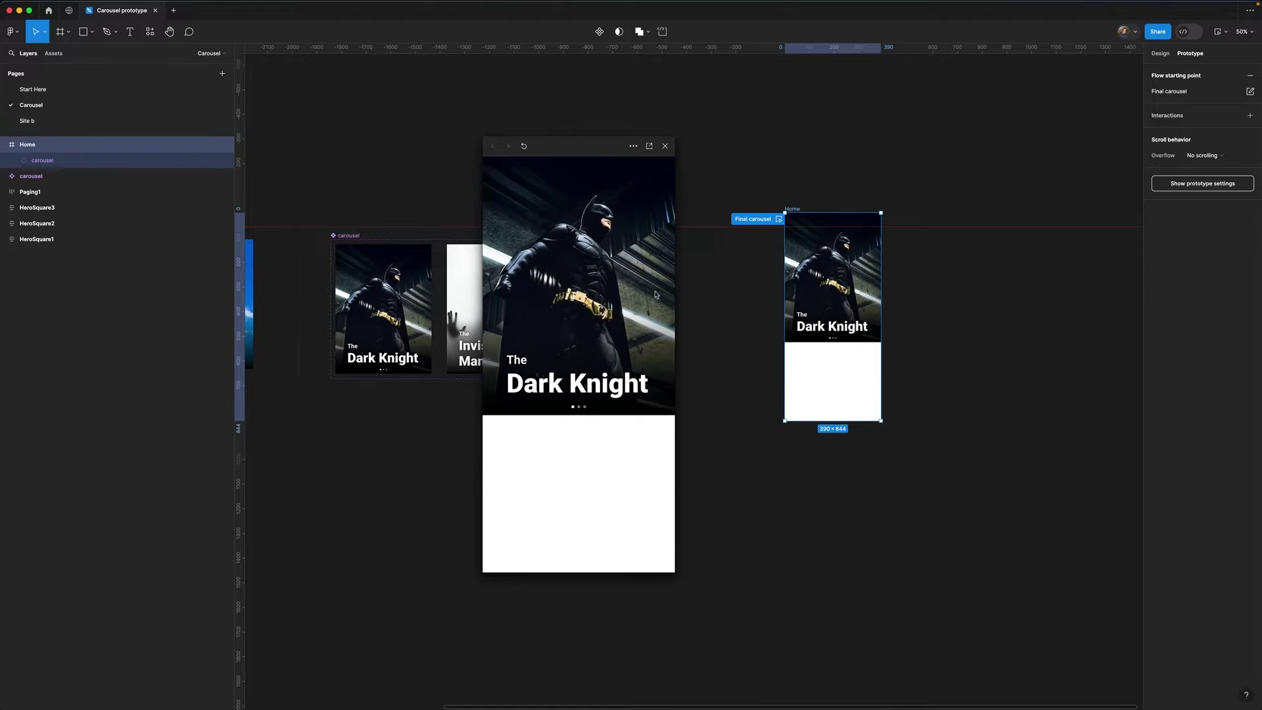
drag(657, 295, 556, 303)
drag(649, 299, 582, 304)
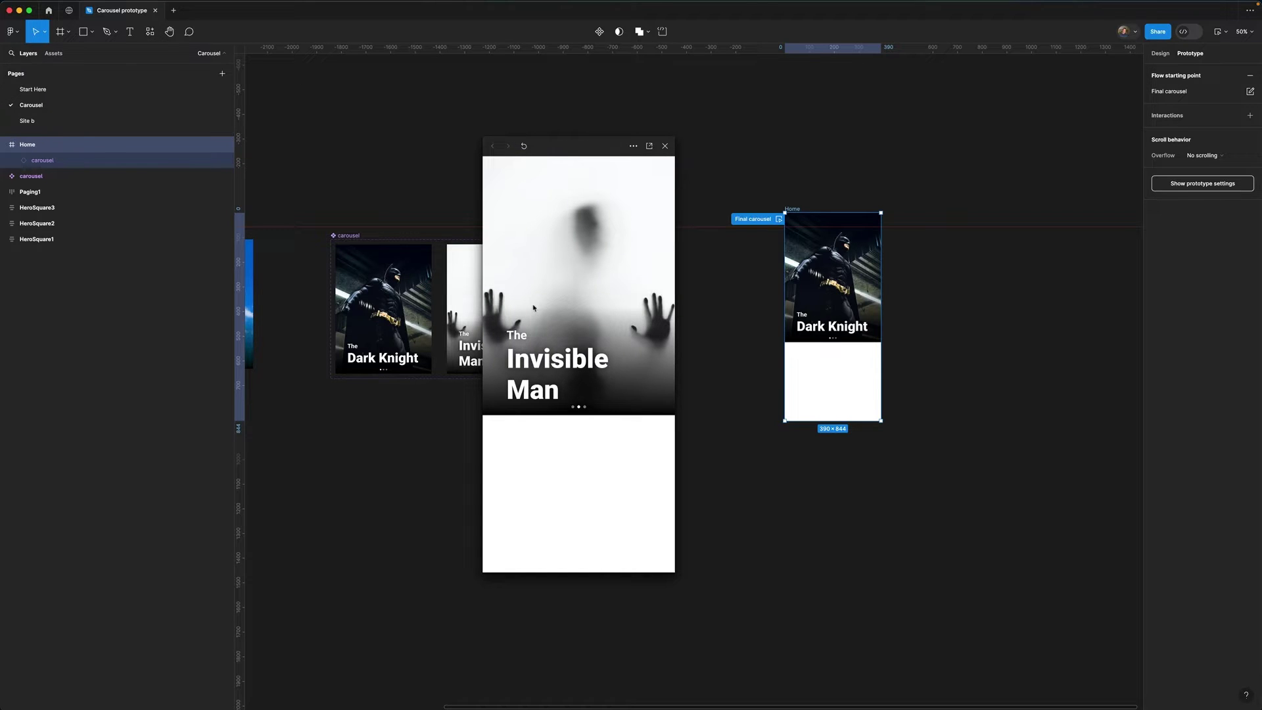
drag(657, 301, 604, 305)
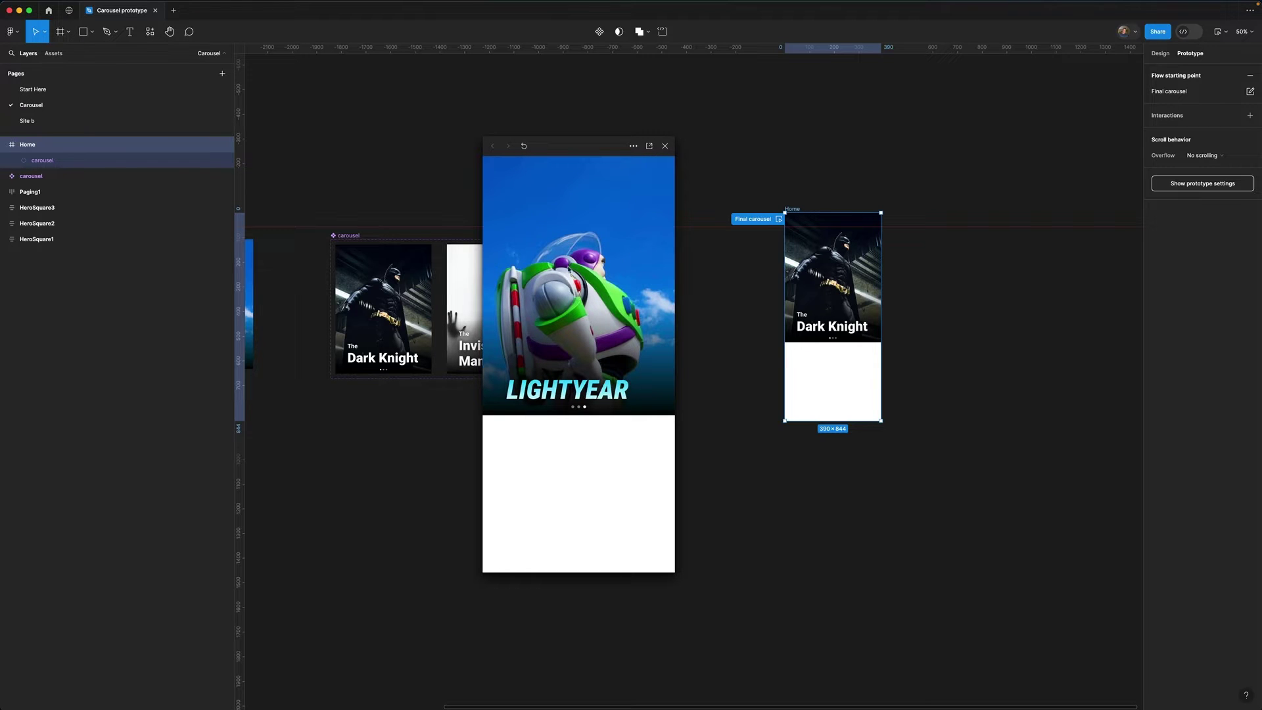
drag(495, 287, 466, 380)
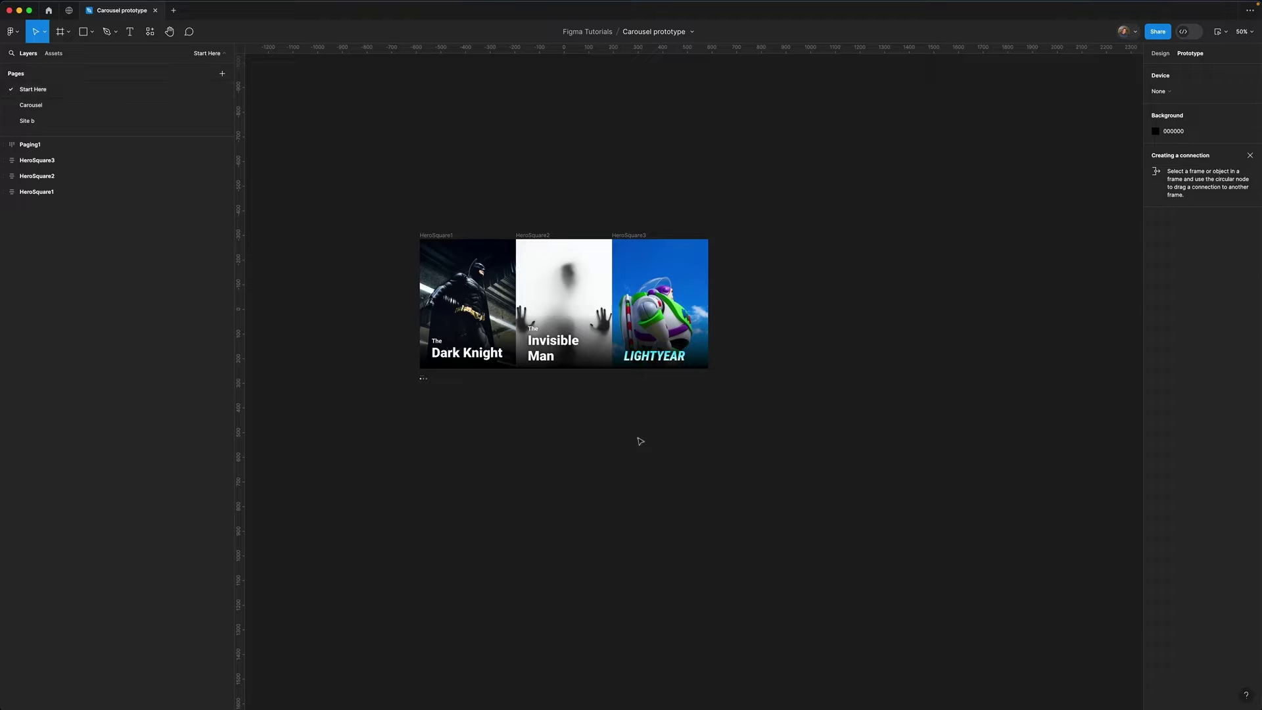
Duplicate the three HeroSquare frames on the Start Here page and place the copies beside the originals
drag(397, 209, 738, 374)
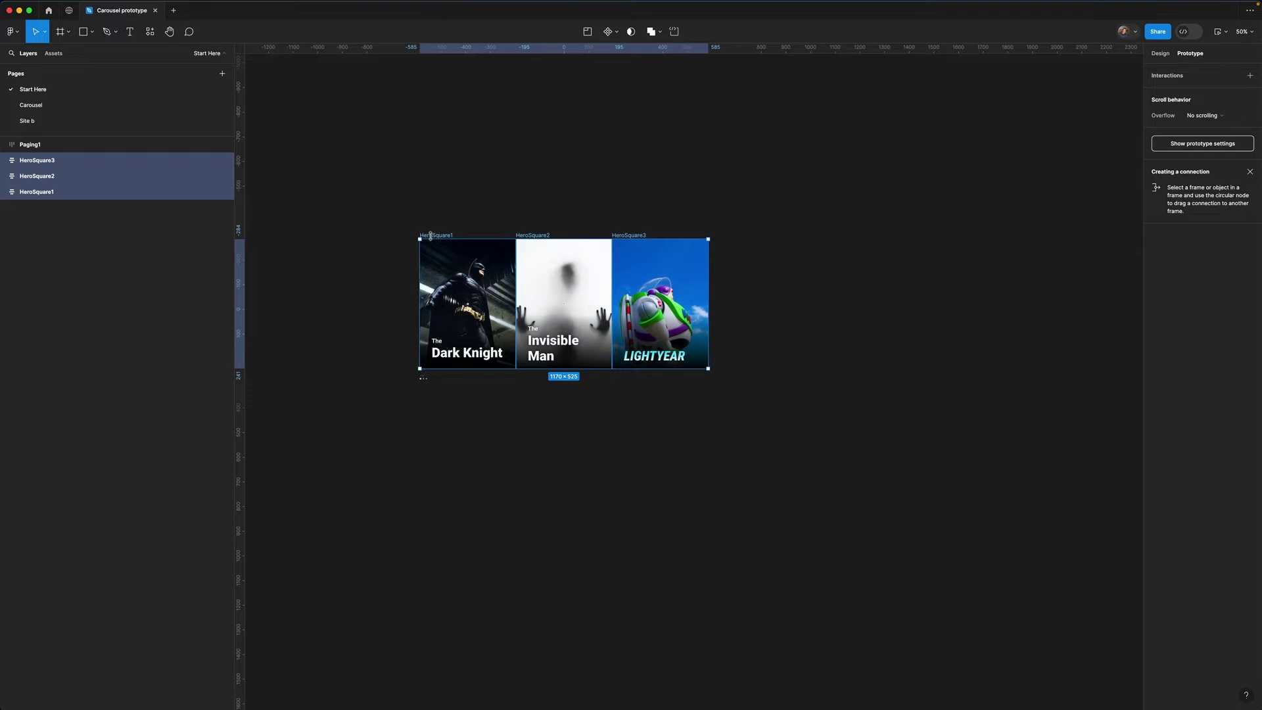
drag(439, 236, 864, 249)
drag(953, 465, 679, 476)
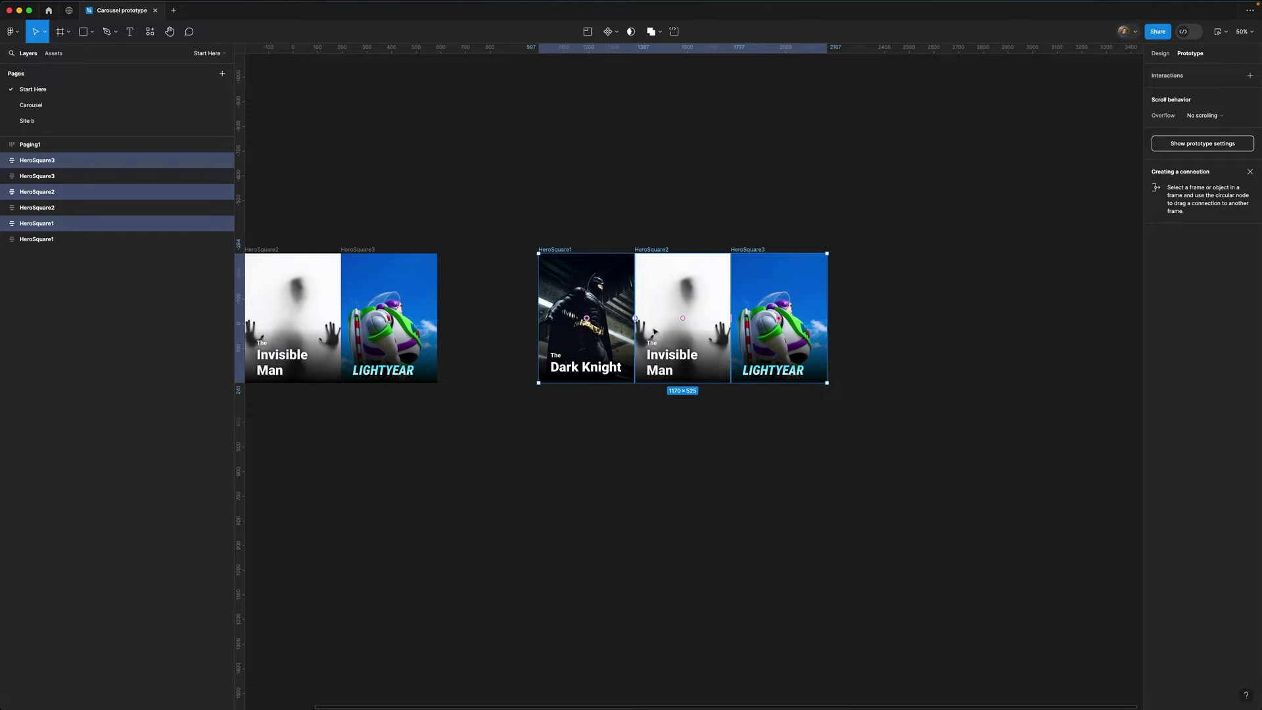
Wrap the three copied hero frames in an auto layout frame and name it "carousel-items"
key(shift+a)
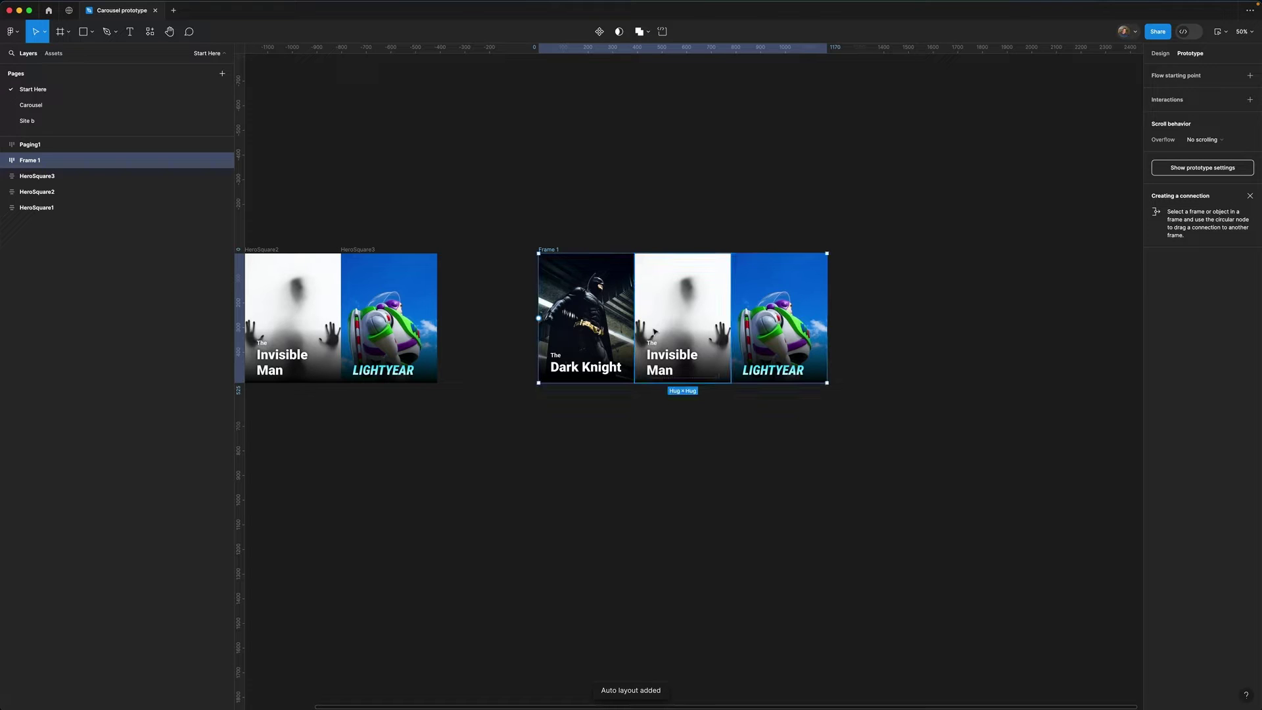
double_click(547, 251)
text(carousel-items)
key(Return)
Wrap carousel-items in a second auto layout frame and rename that outer frame "carousel 1"
key(shift+a)
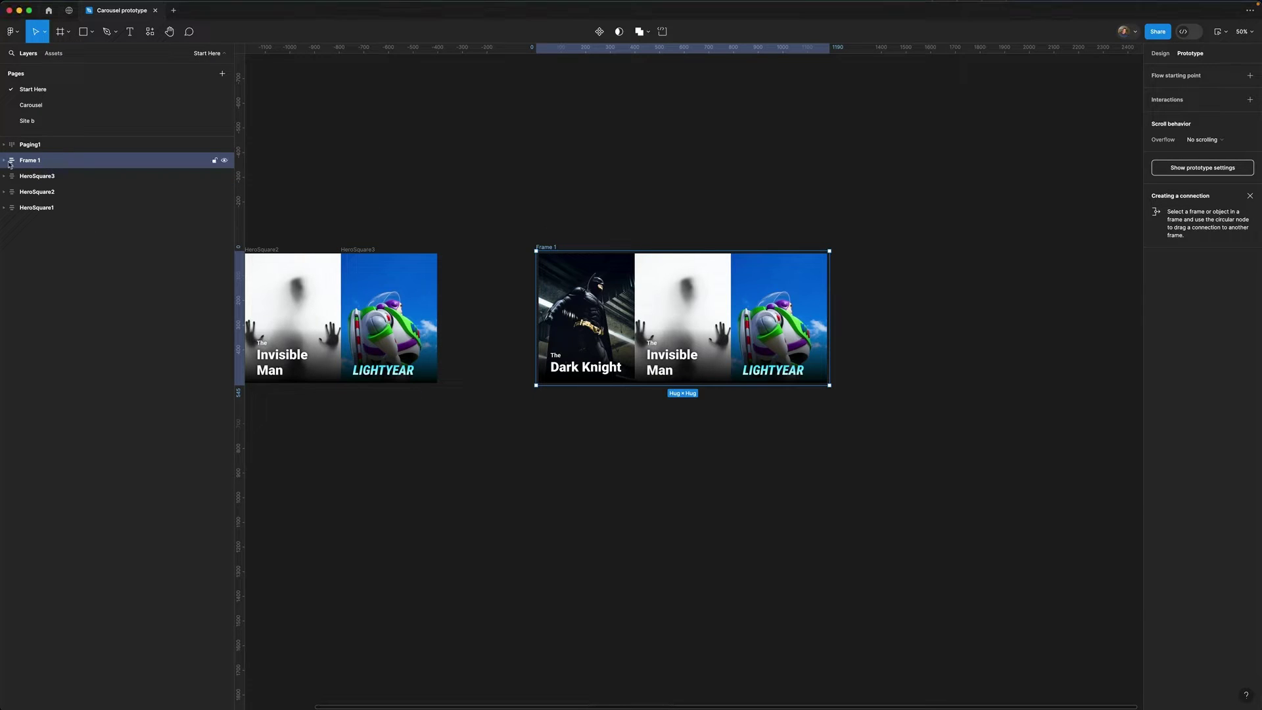
click(5, 161)
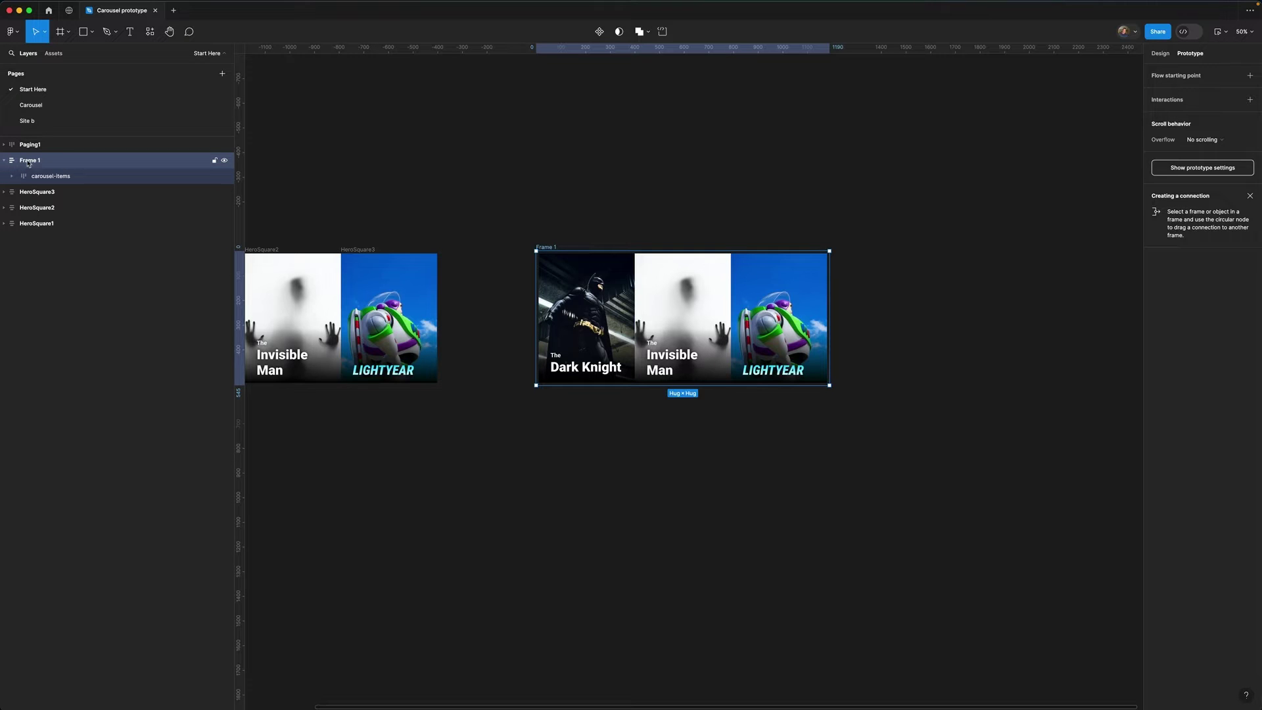
double_click(28, 162)
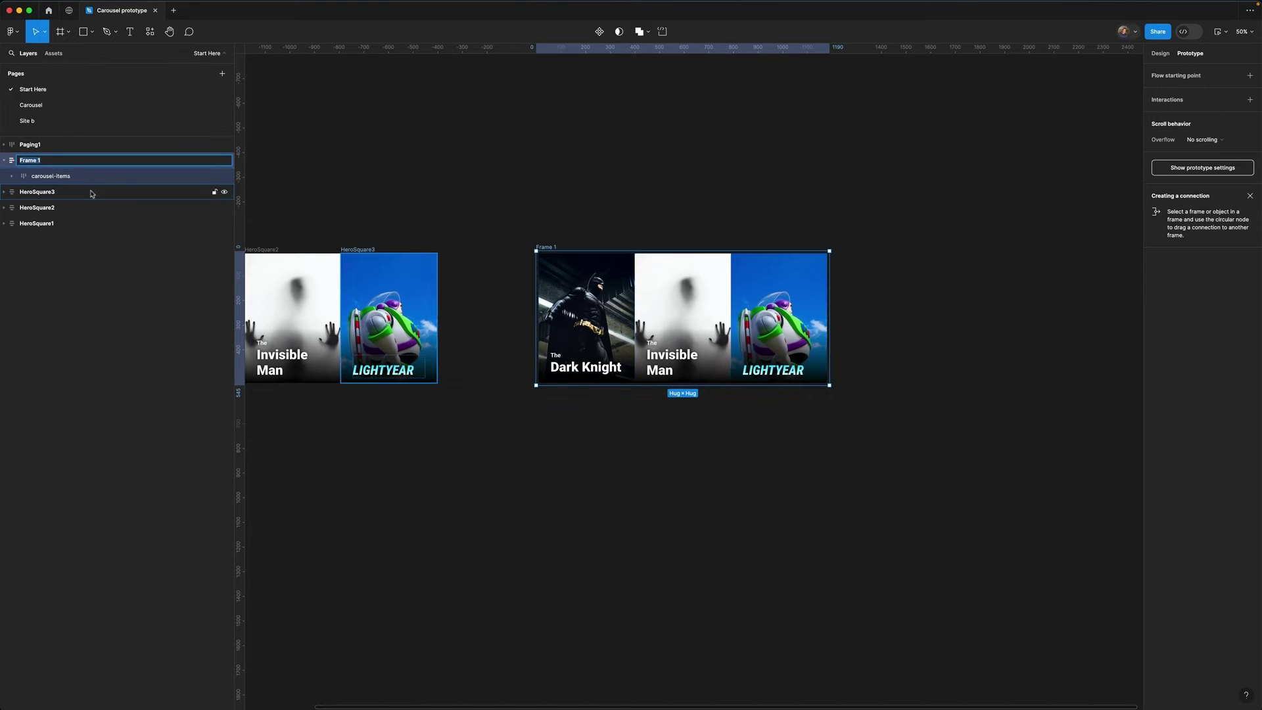
text(carousel 1)
key(Return)
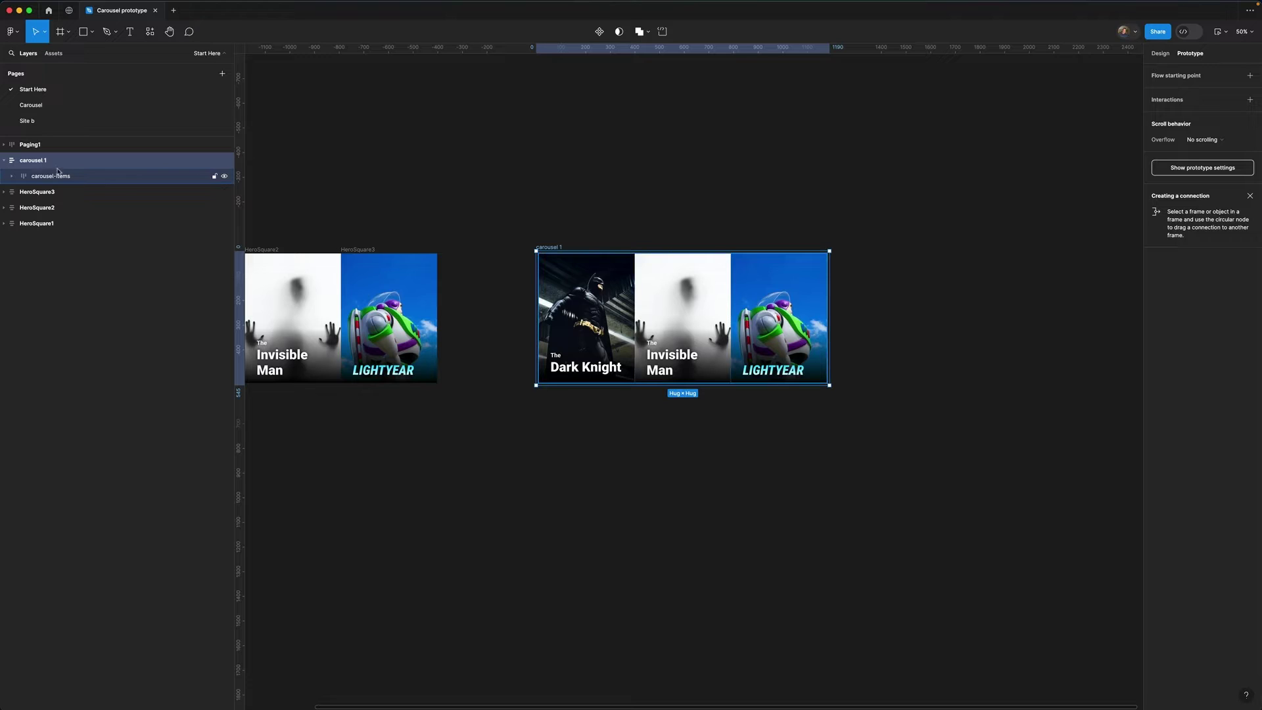
click(4, 160)
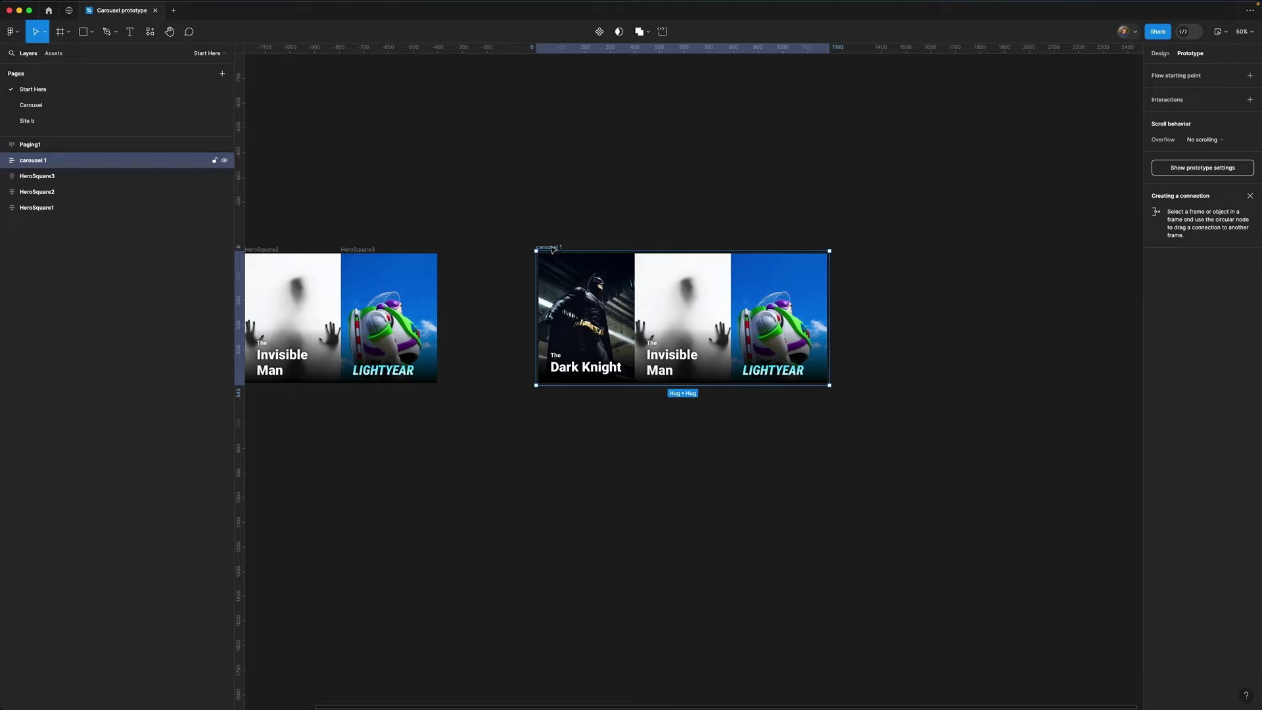
click(648, 473)
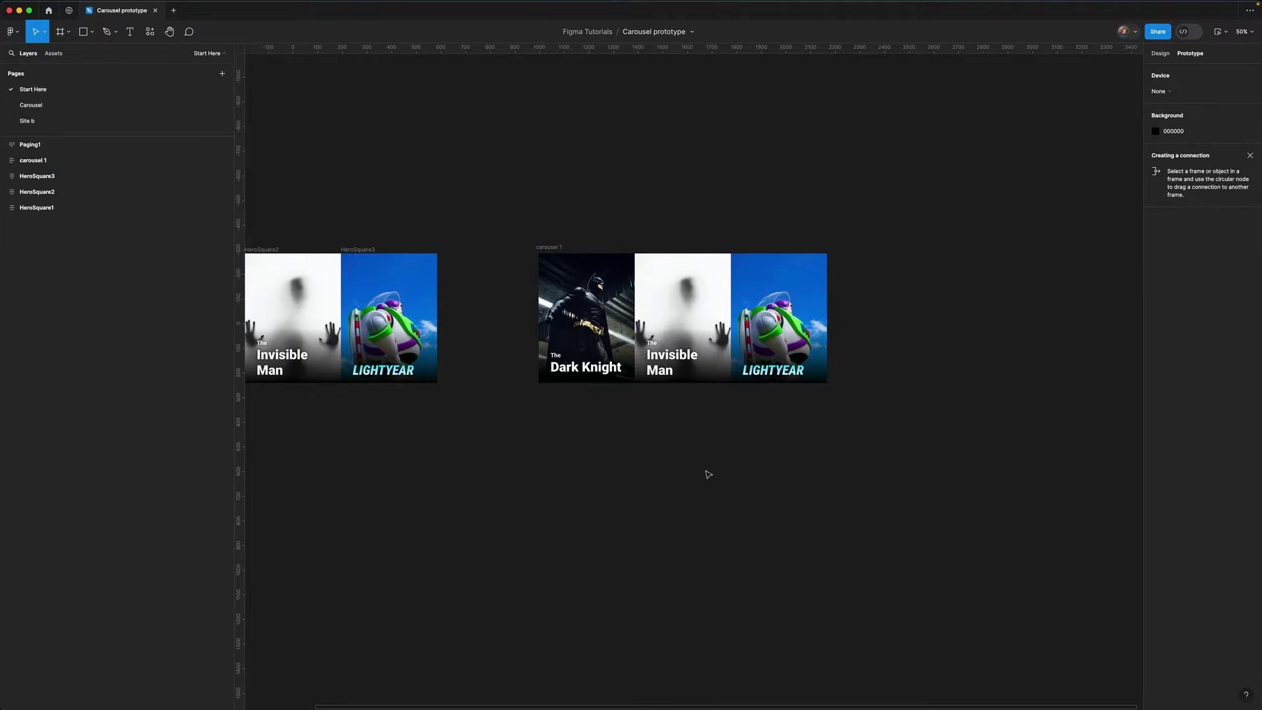
Copy the Paging1 dots and place the copy directly inside the carousel 1 frame, outside carousel-items
drag(618, 495, 775, 464)
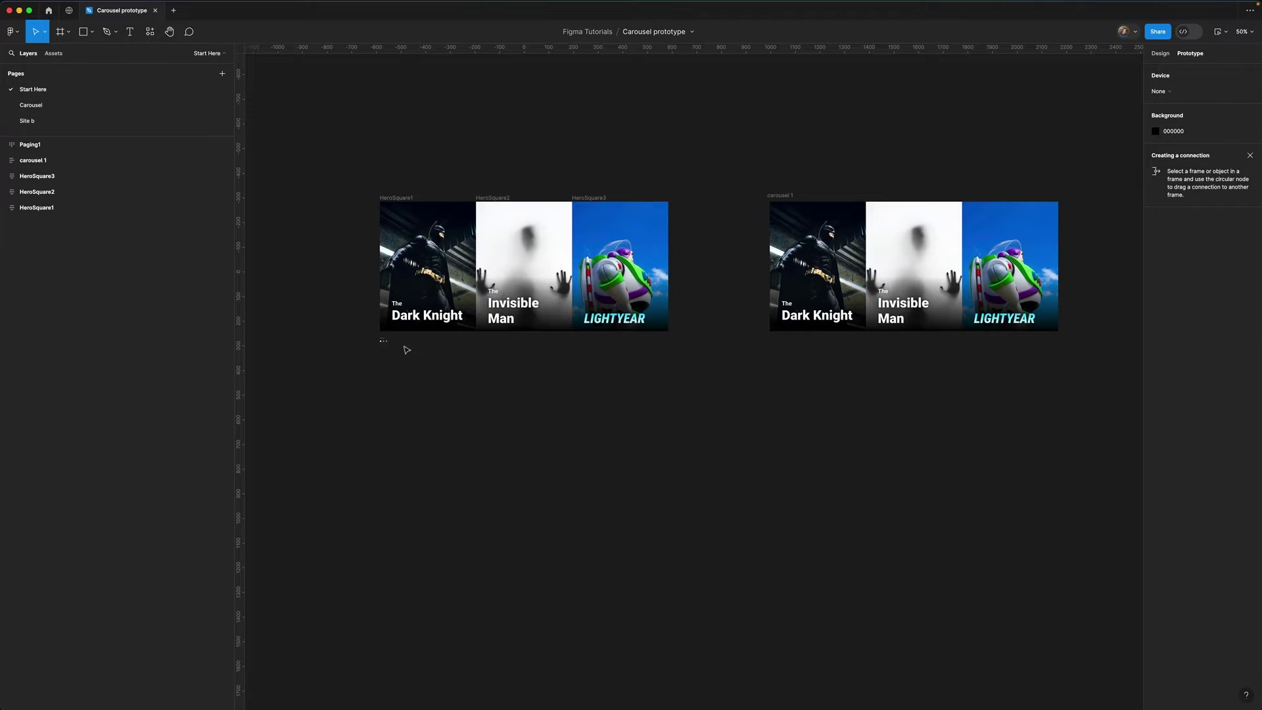
drag(310, 174, 542, 445)
click(581, 453)
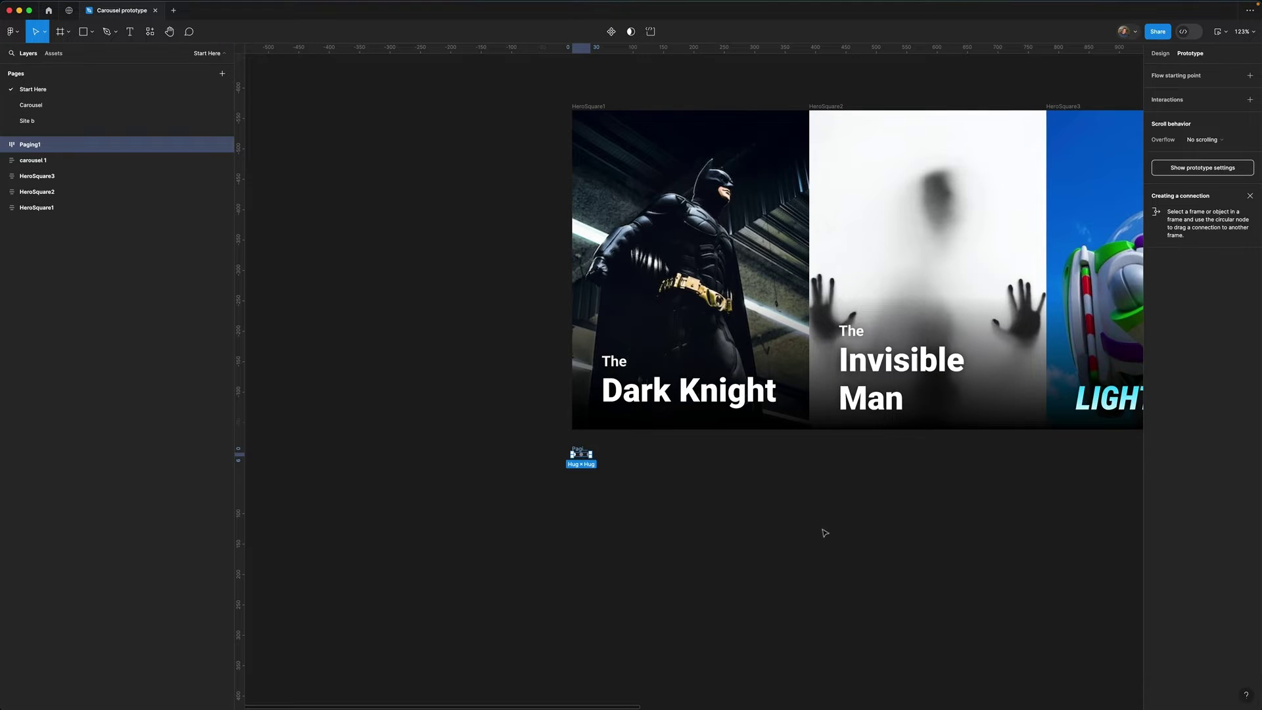
scroll(1024, 572, right, 15)
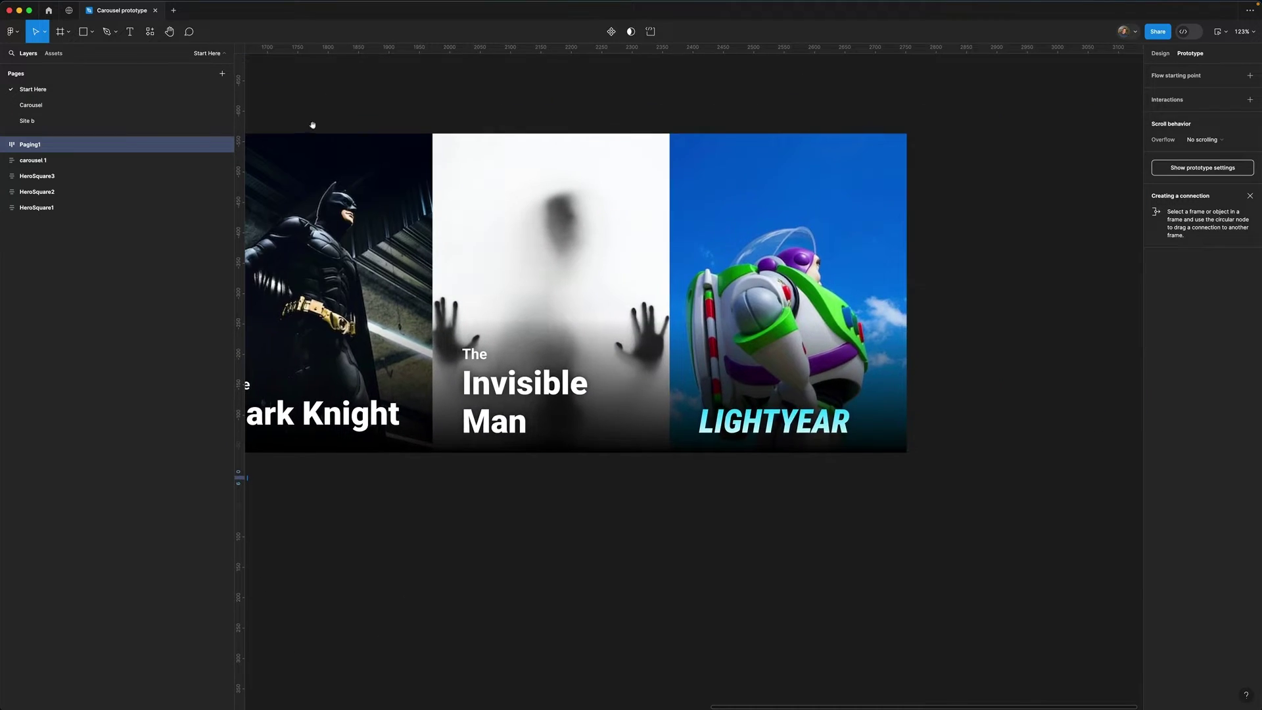
scroll(312, 125, left, 13)
click(8, 159)
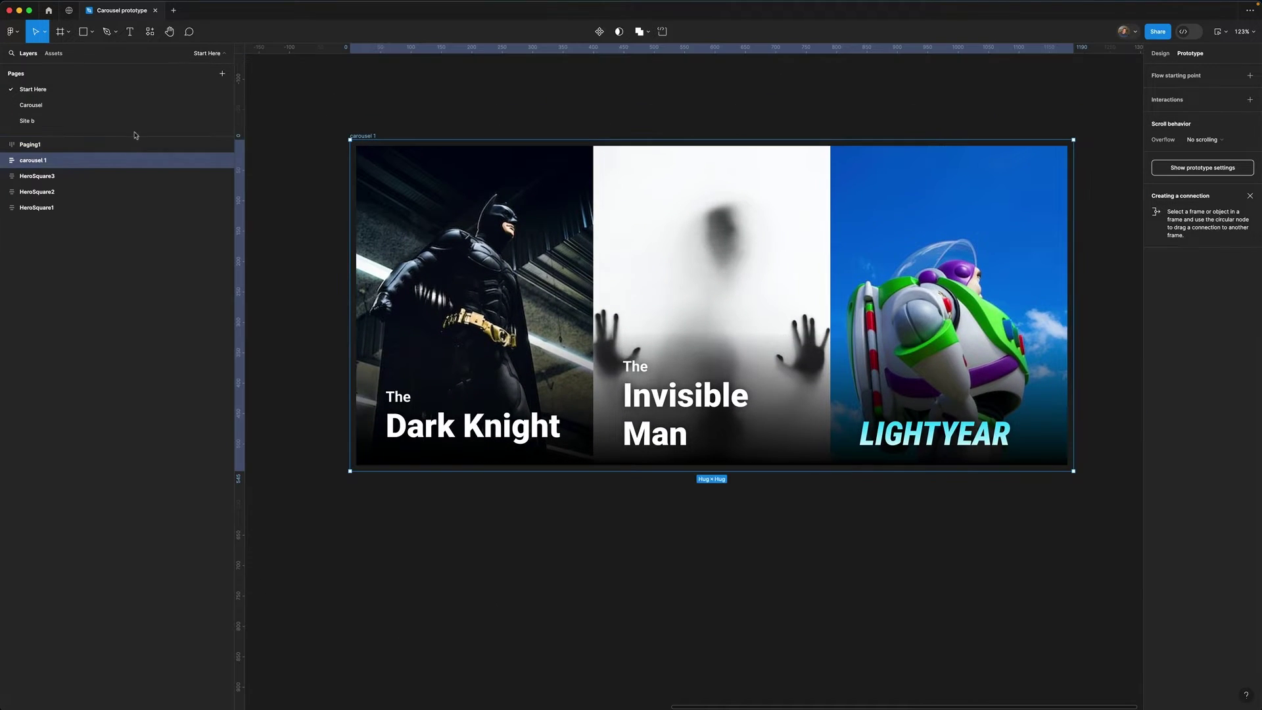
click(5, 159)
click(44, 178)
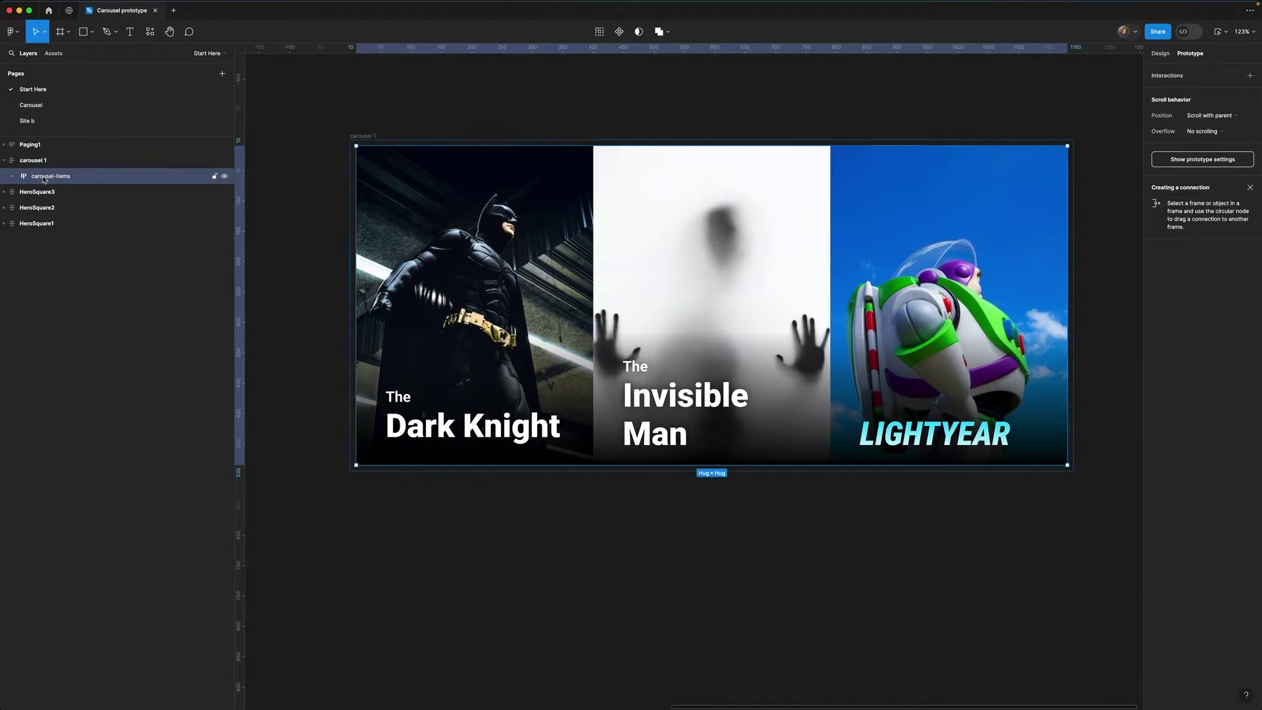
click(12, 175)
click(44, 239)
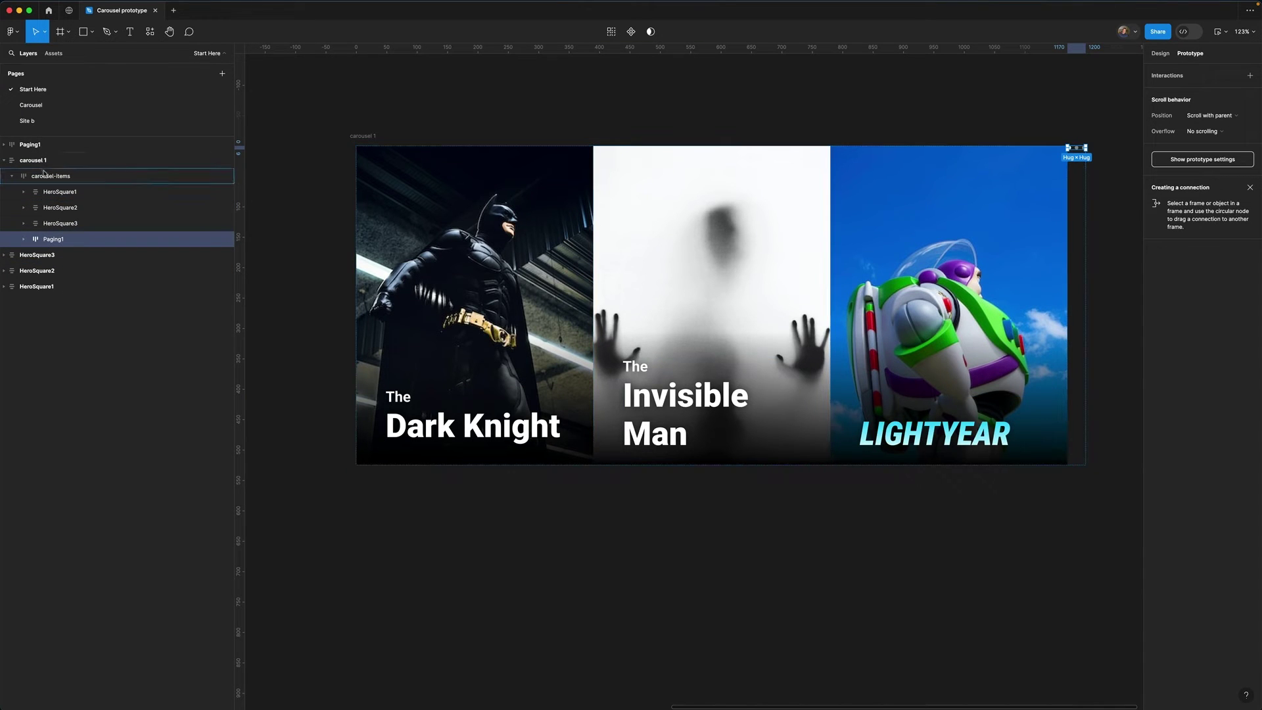
drag(44, 174, 50, 176)
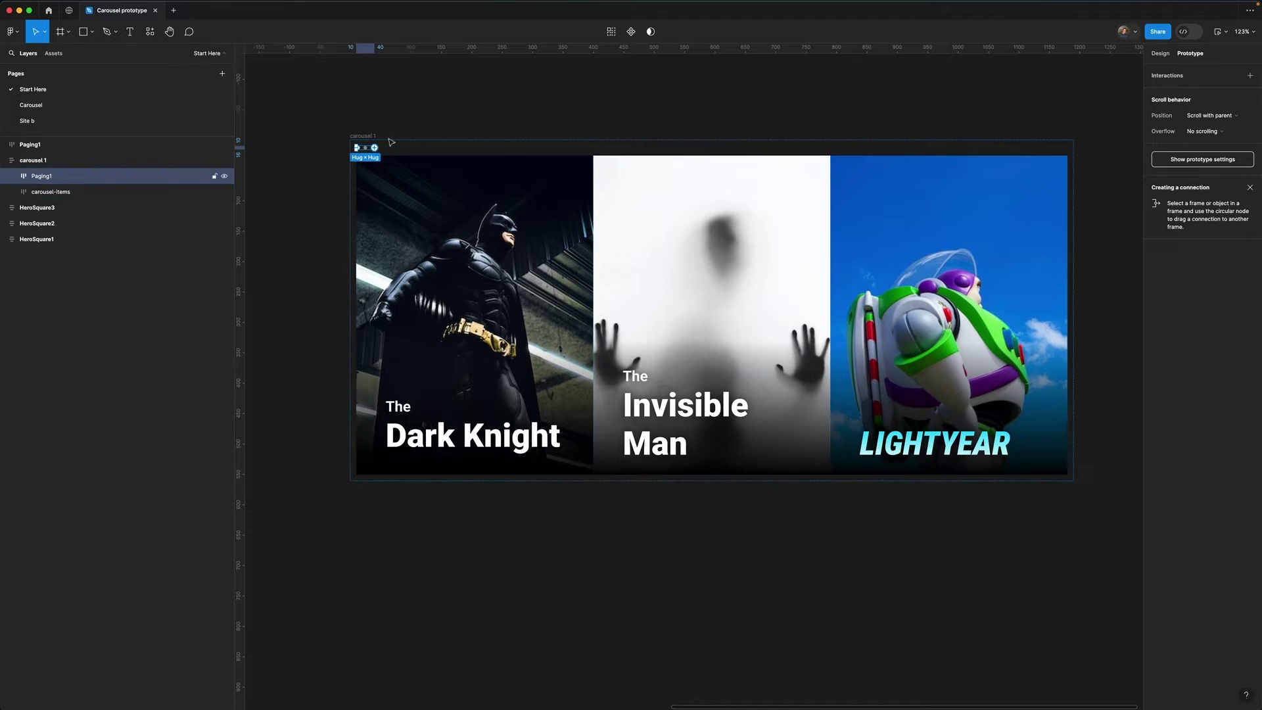
Give the copied Paging1 absolute position and move it under the Dark Knight title, at about X 190, Y 512
click(1157, 57)
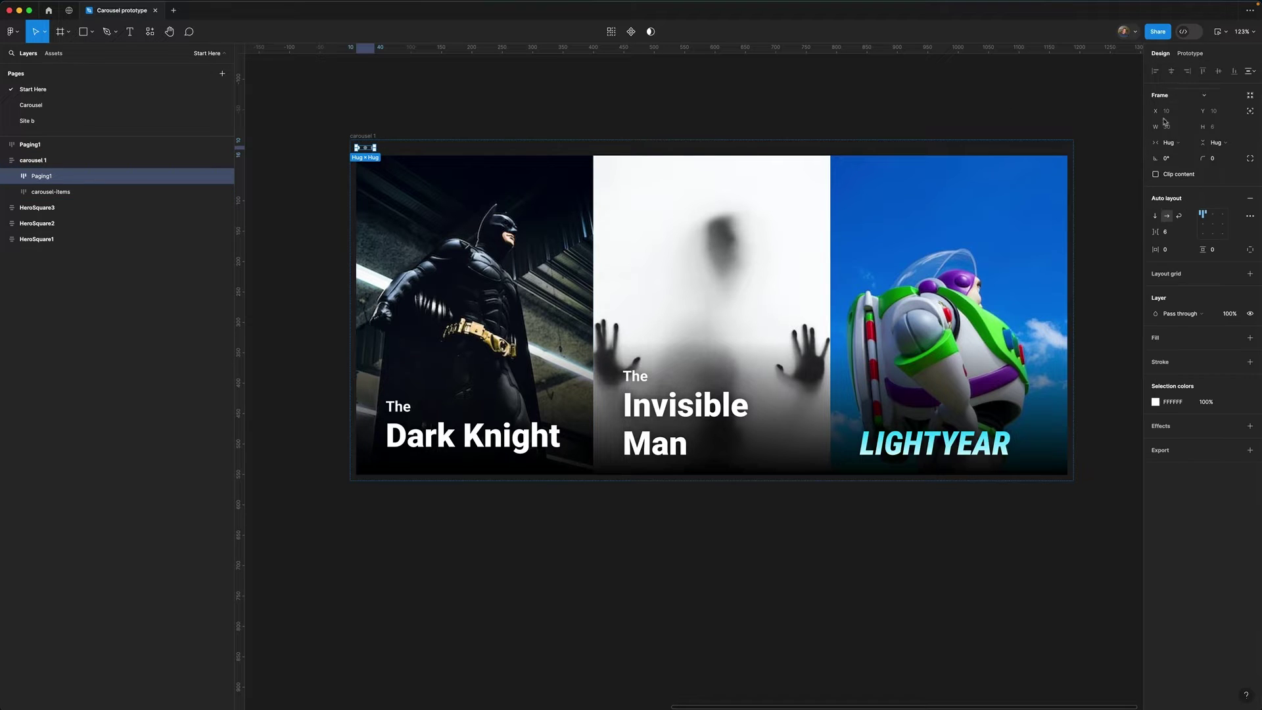
click(1251, 112)
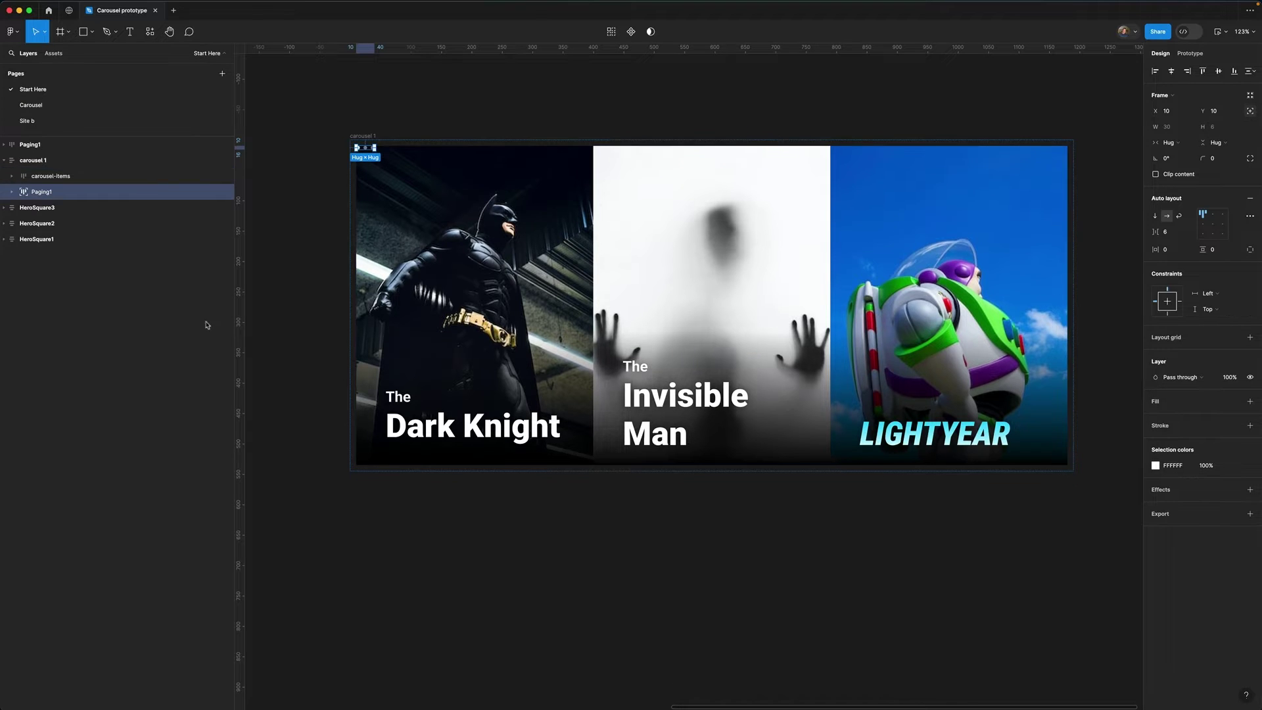
drag(367, 149, 478, 454)
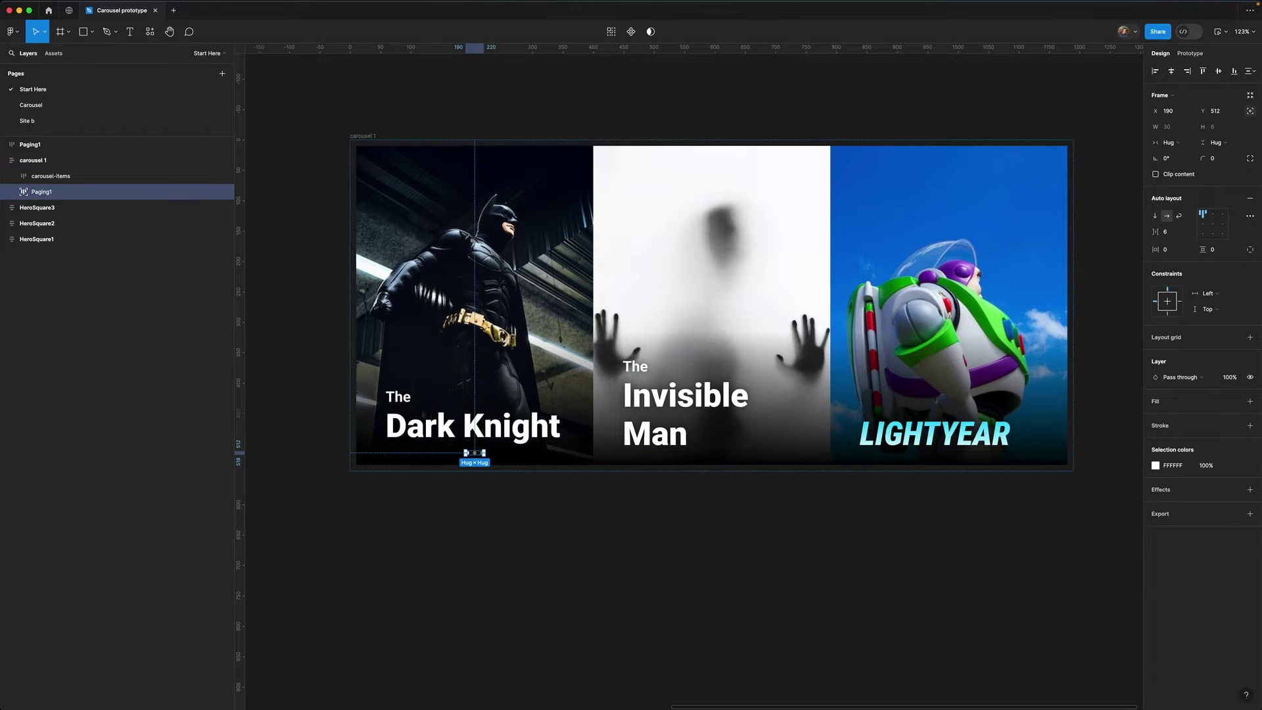
Rename the Paging1 layer inside carousel 1 to "Paging"
double_click(59, 192)
click(60, 193)
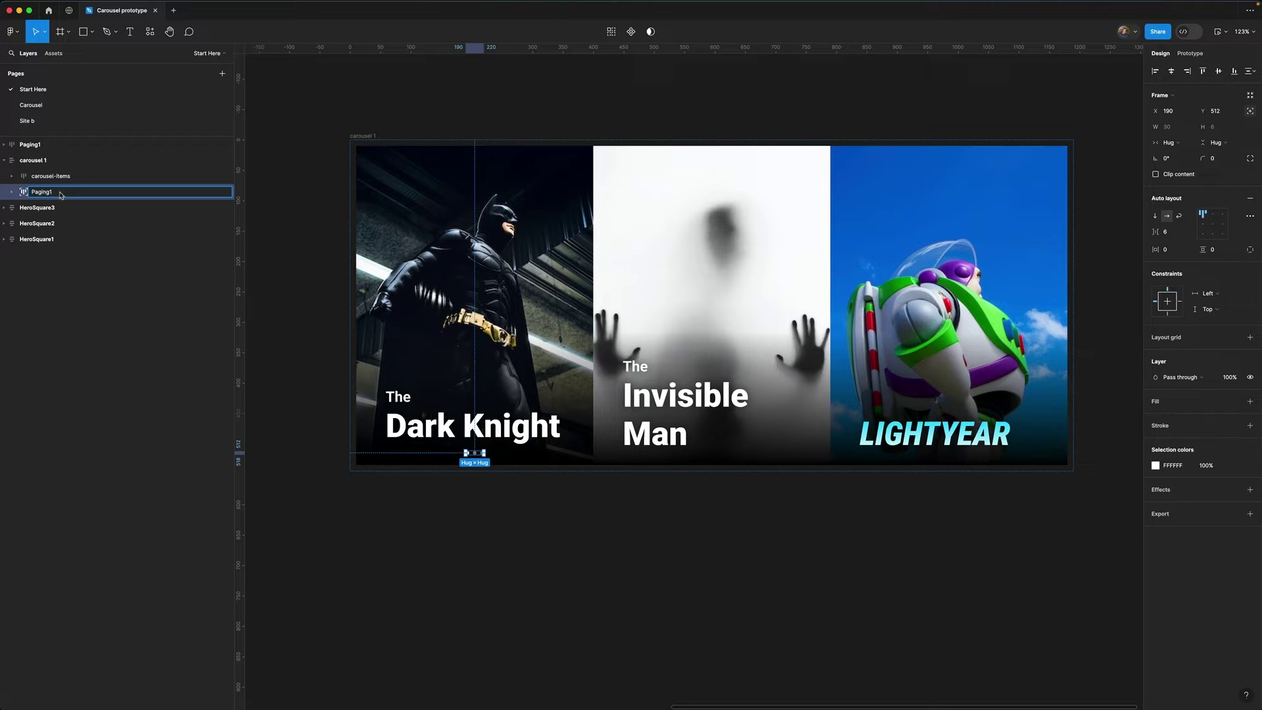
key(Return)
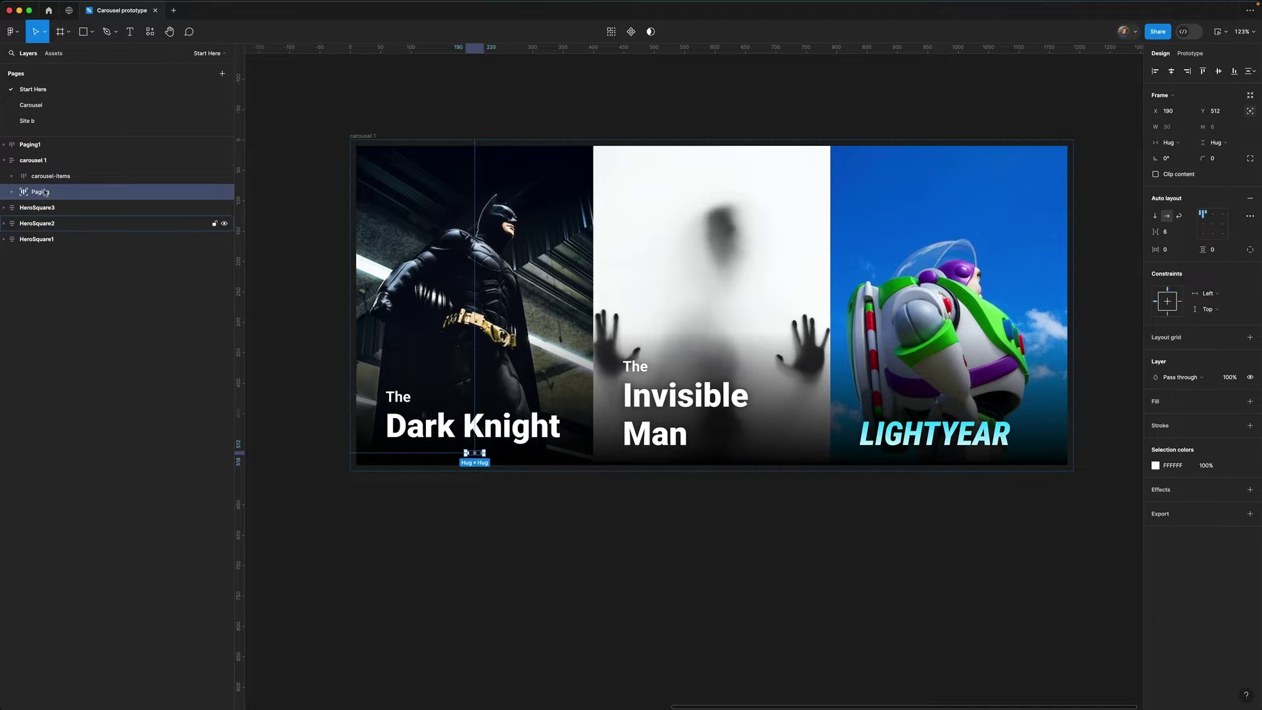
click(677, 602)
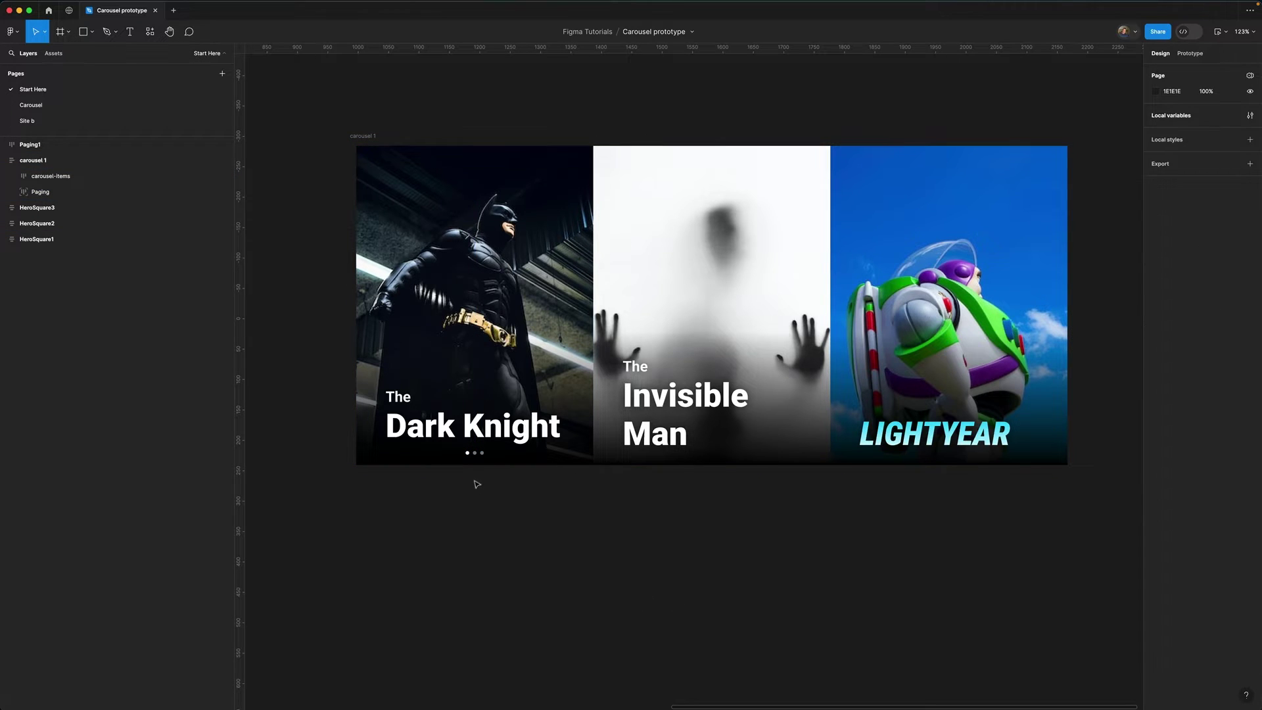
Set the item spacing and the horizontal and vertical padding of the carousel 1 frame to 0
click(507, 361)
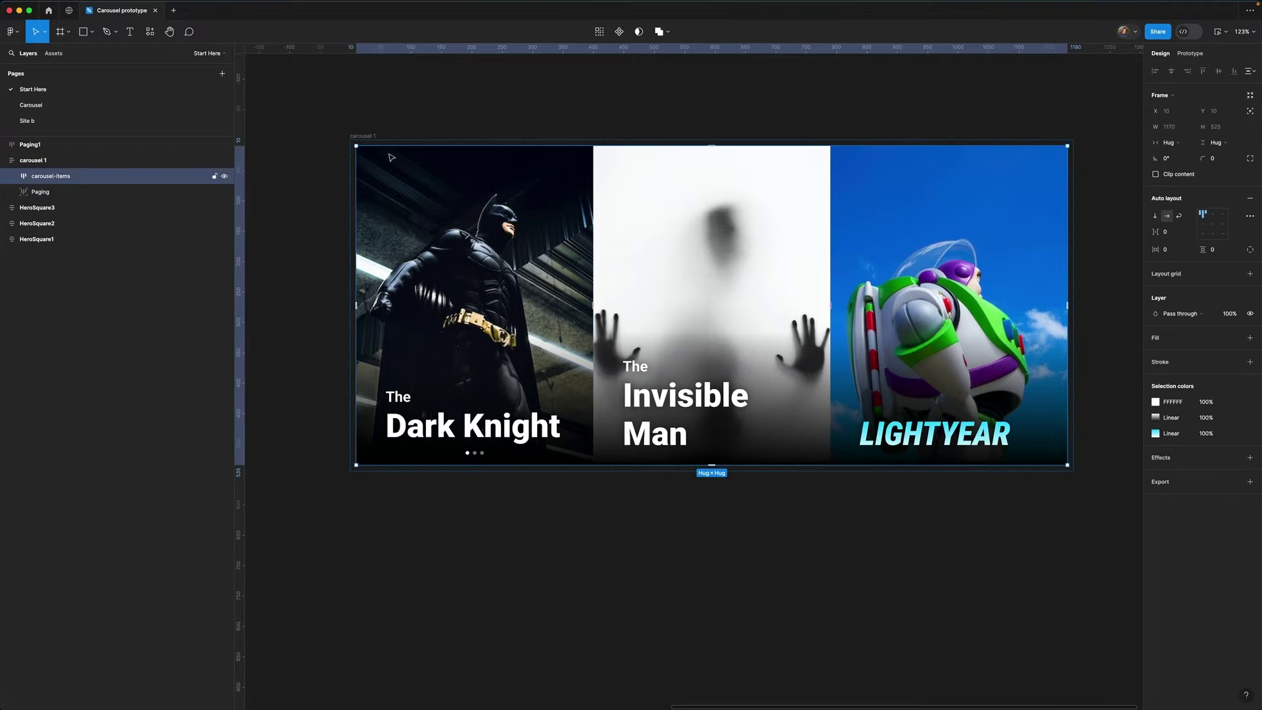
click(366, 135)
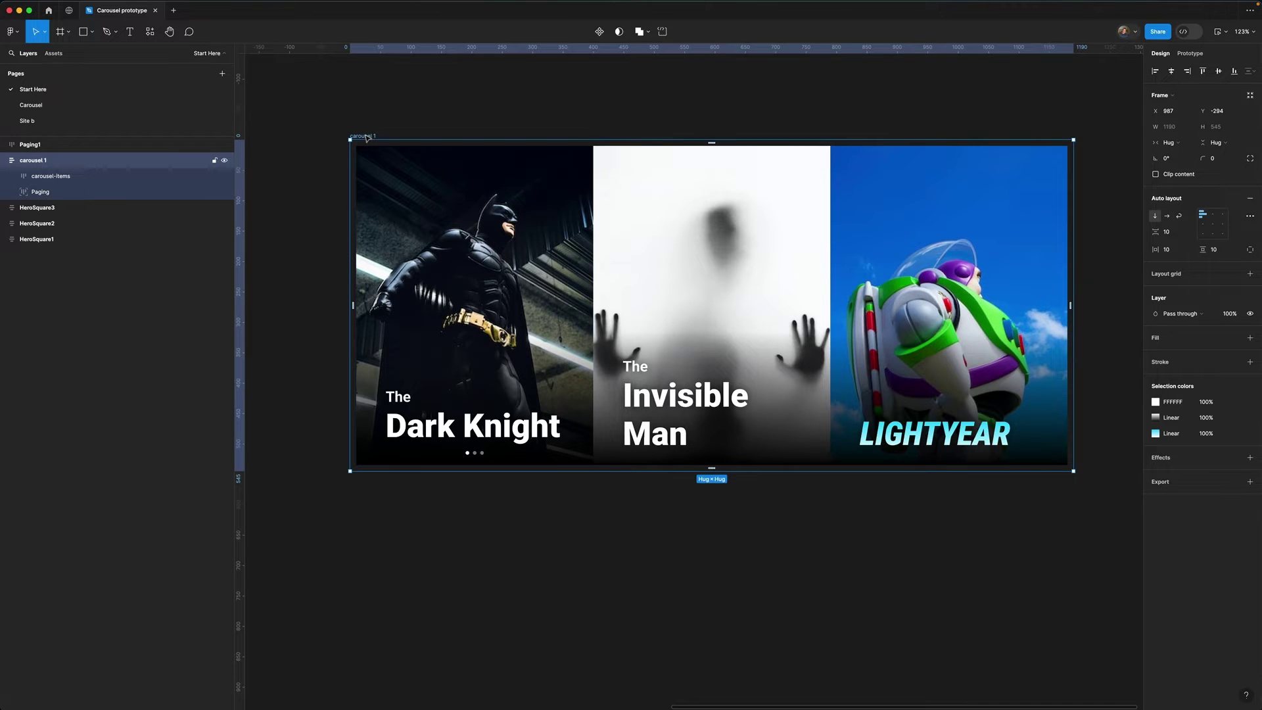
click(1171, 232)
text(0)
key(Tab)
text(0)
key(Tab)
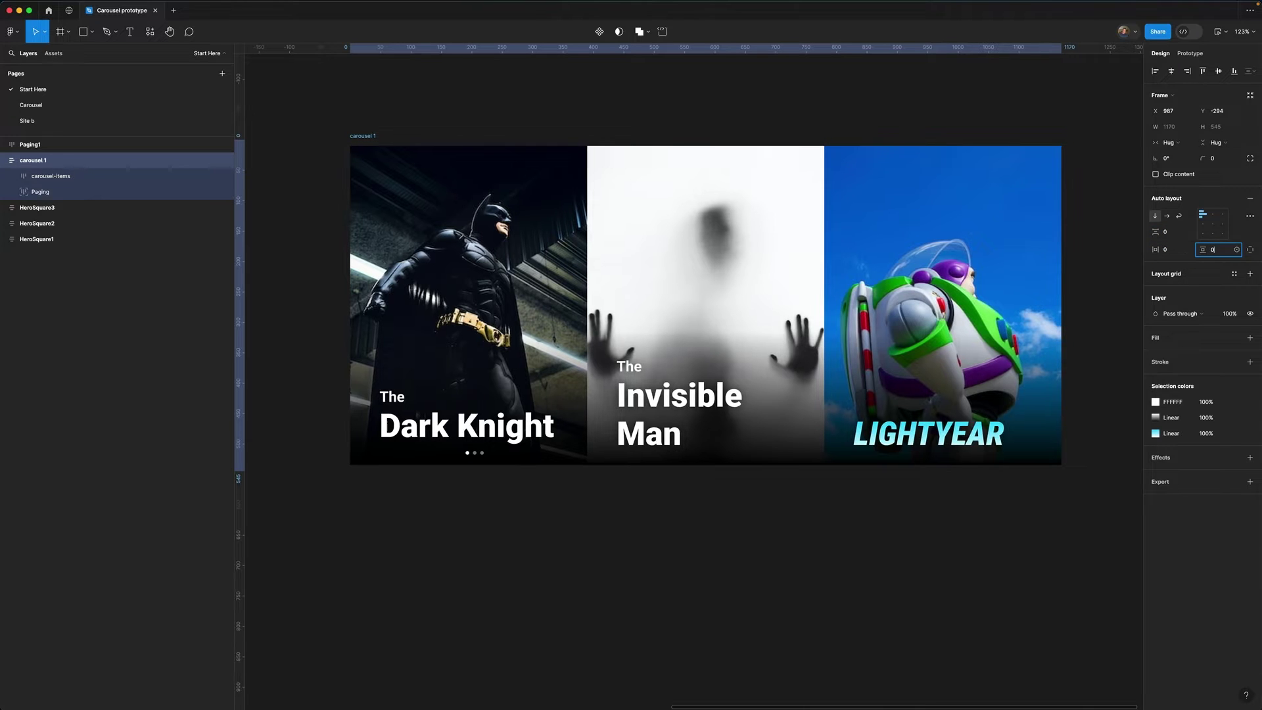
text(0)
key(Return)
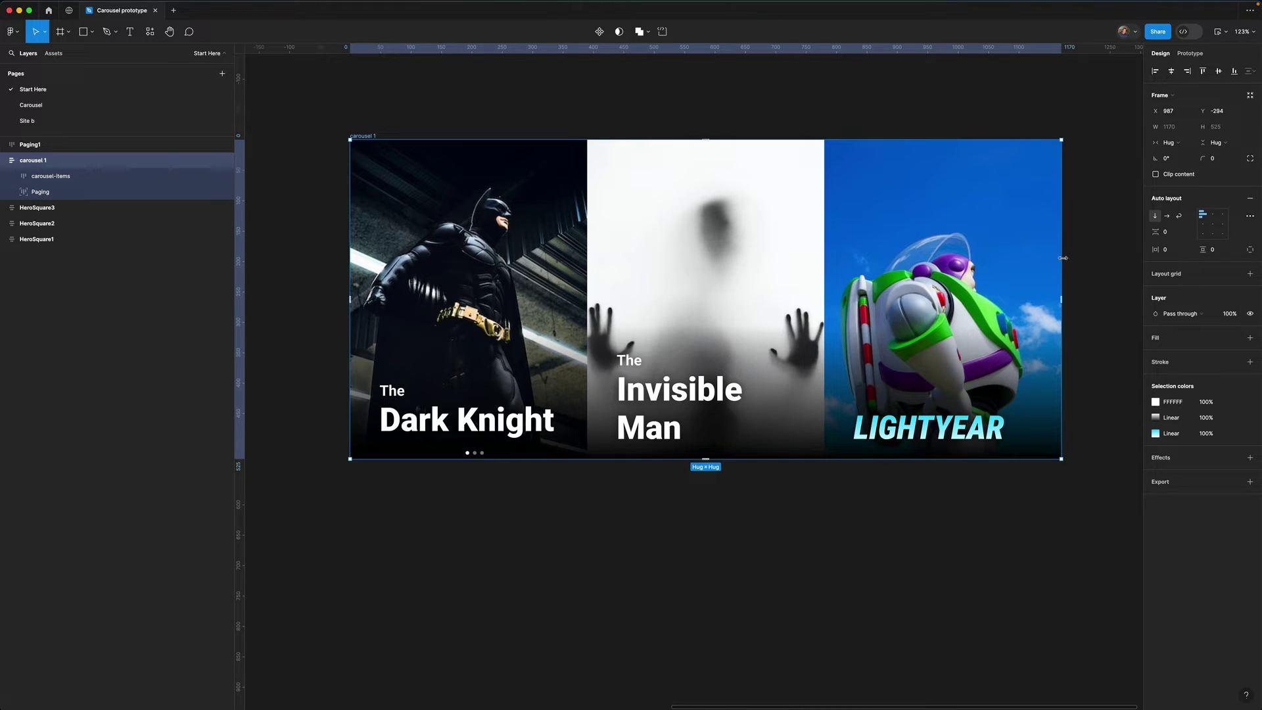
Narrow the carousel 1 frame to a width of 390 and clip its content so only the Dark Knight slide shows
drag(1063, 258, 587, 284)
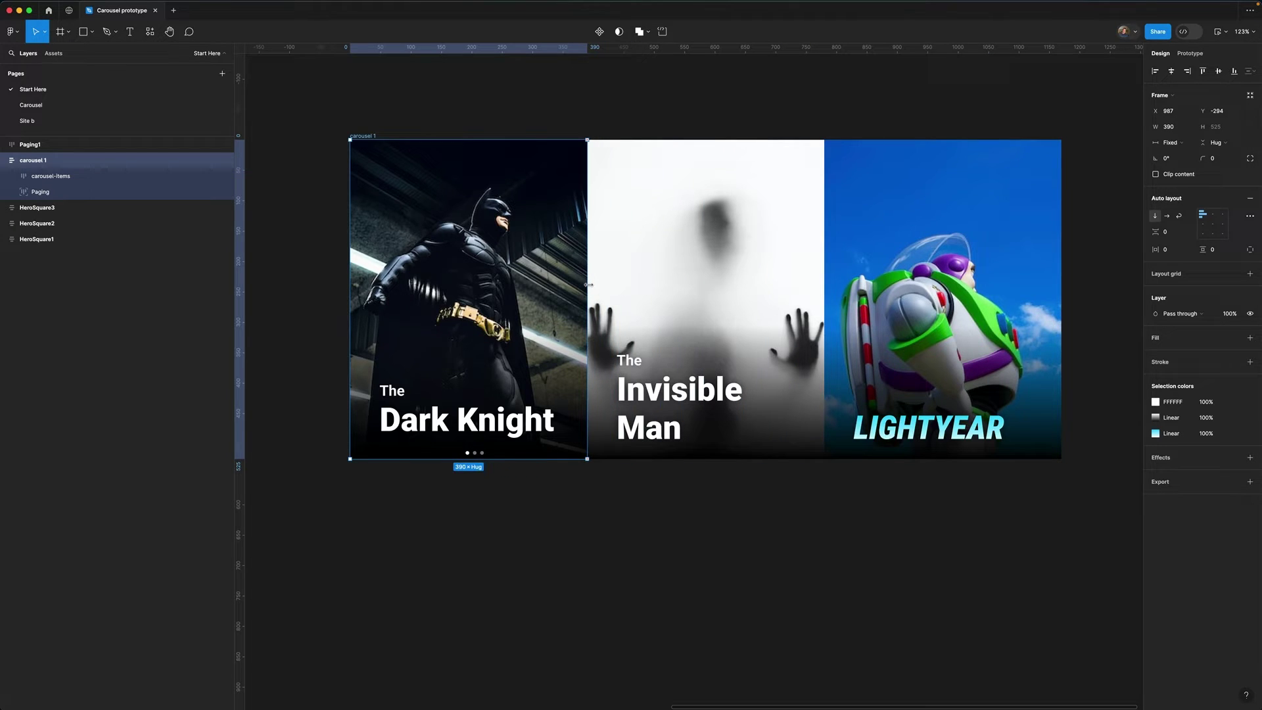
click(1156, 175)
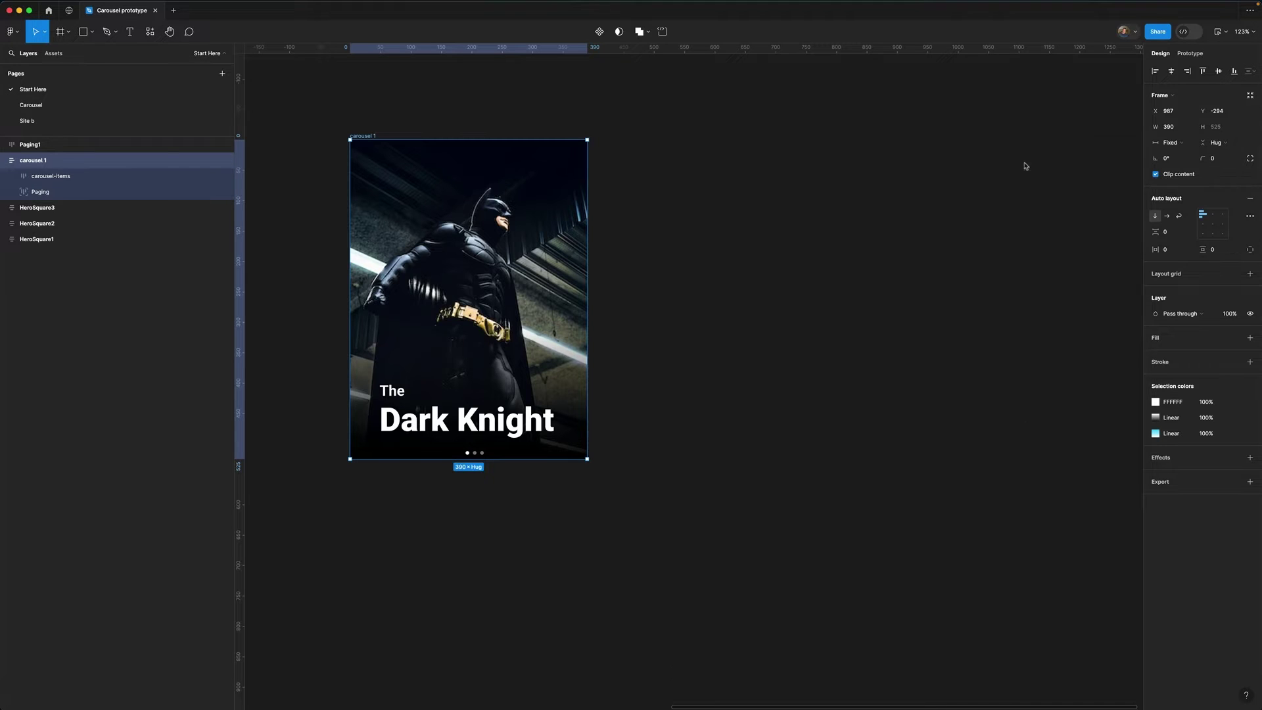
click(388, 107)
Duplicate the carousel 1 frame twice, lining the copies up in a row beside it, and select the first copy
click(370, 136)
drag(362, 138, 936, 144)
drag(910, 504, 835, 535)
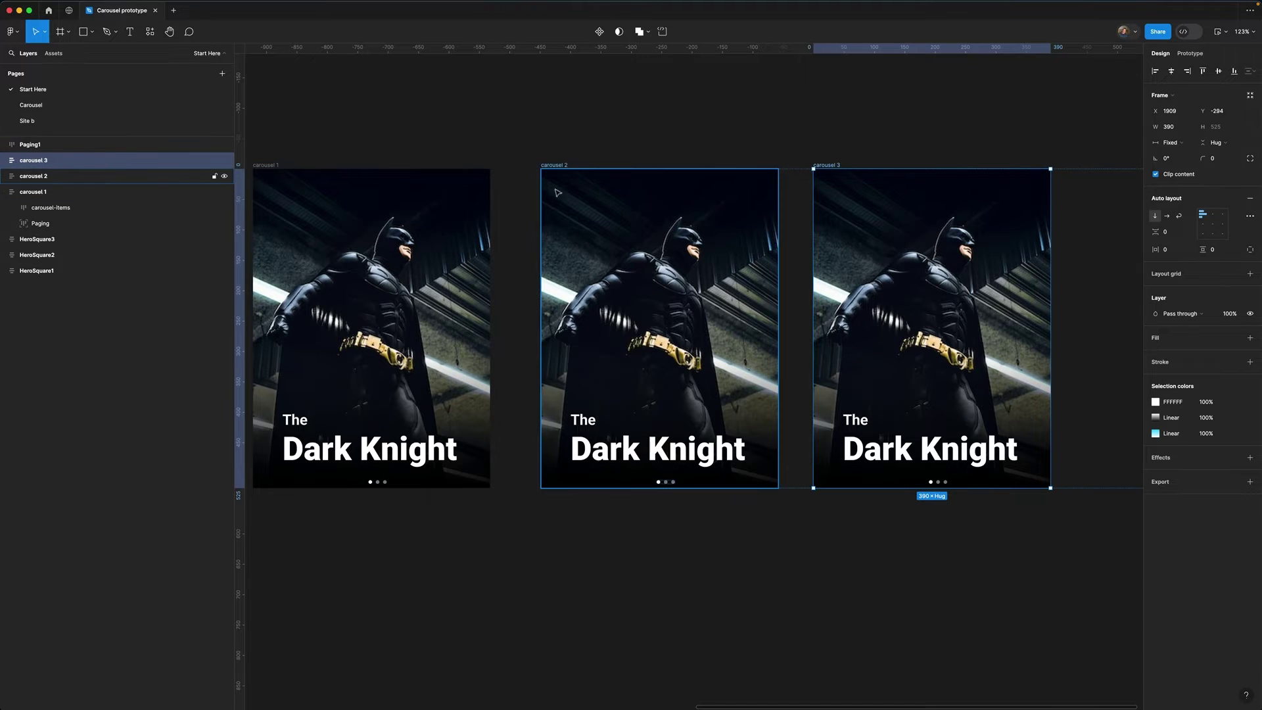
click(26, 175)
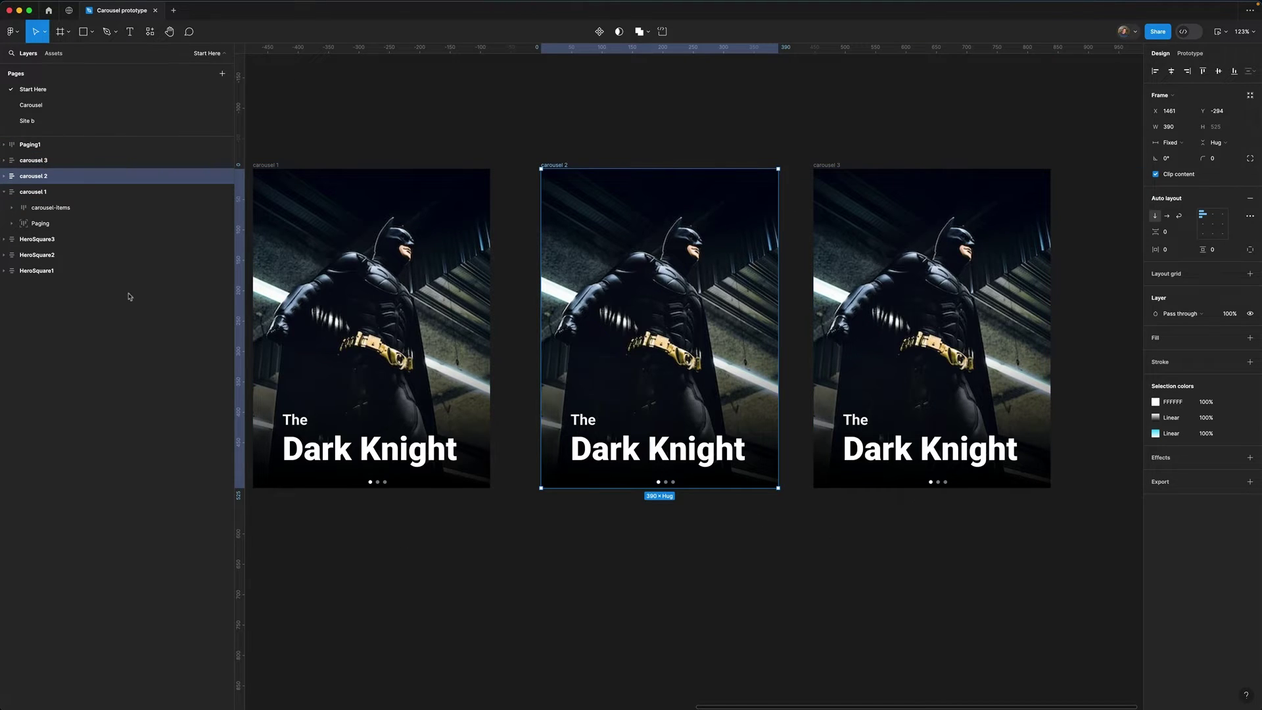
Give the carousel-items layer inside carousel 2 an absolute position and set its X to -390
click(4, 176)
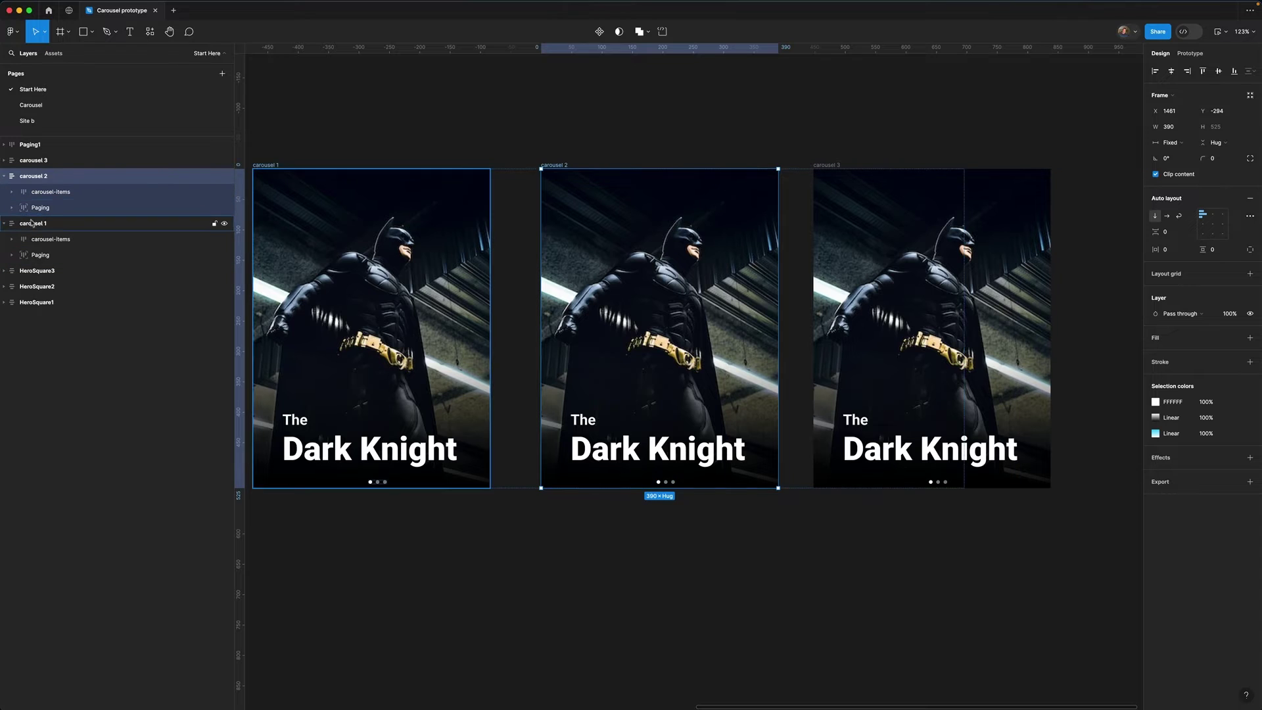
click(42, 193)
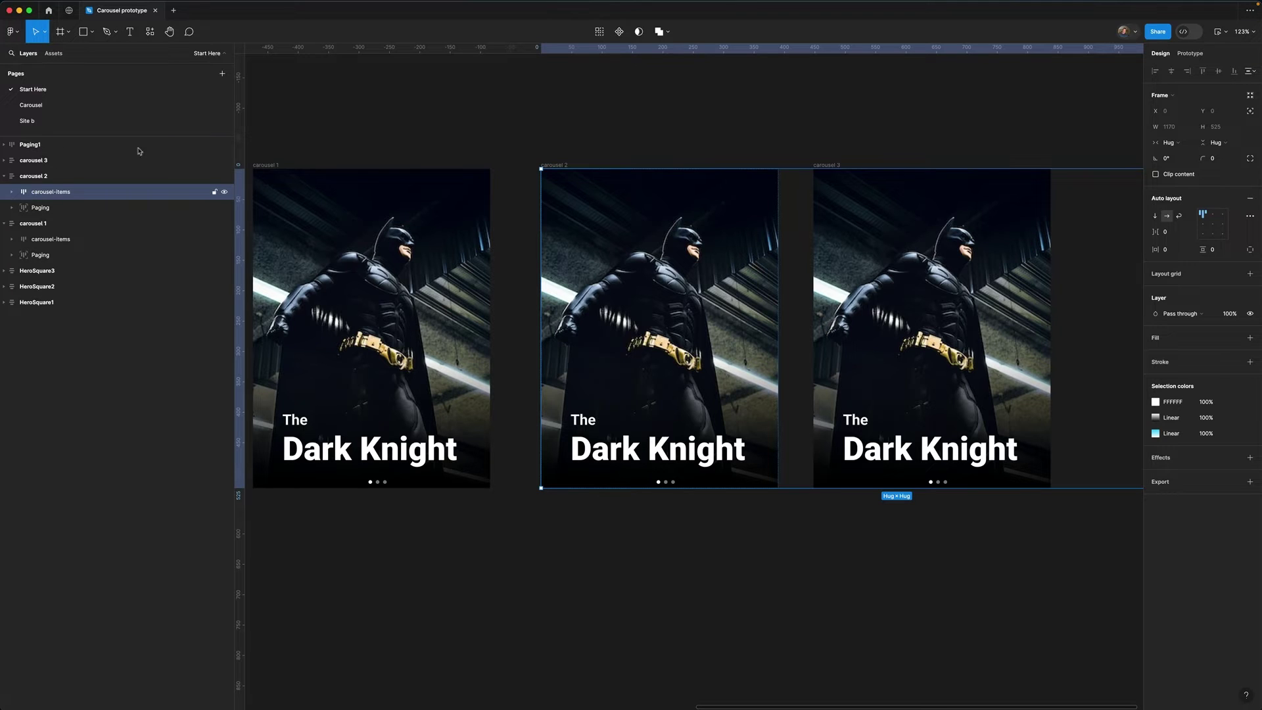
click(1249, 112)
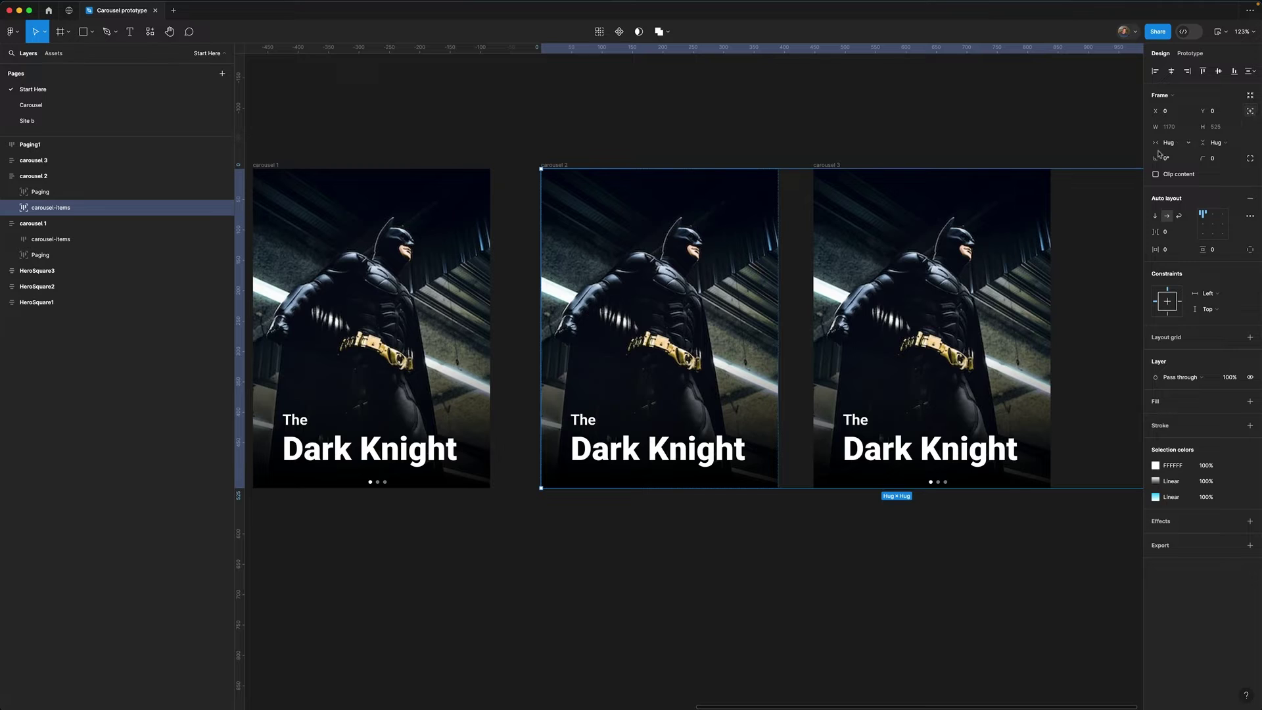
click(1175, 110)
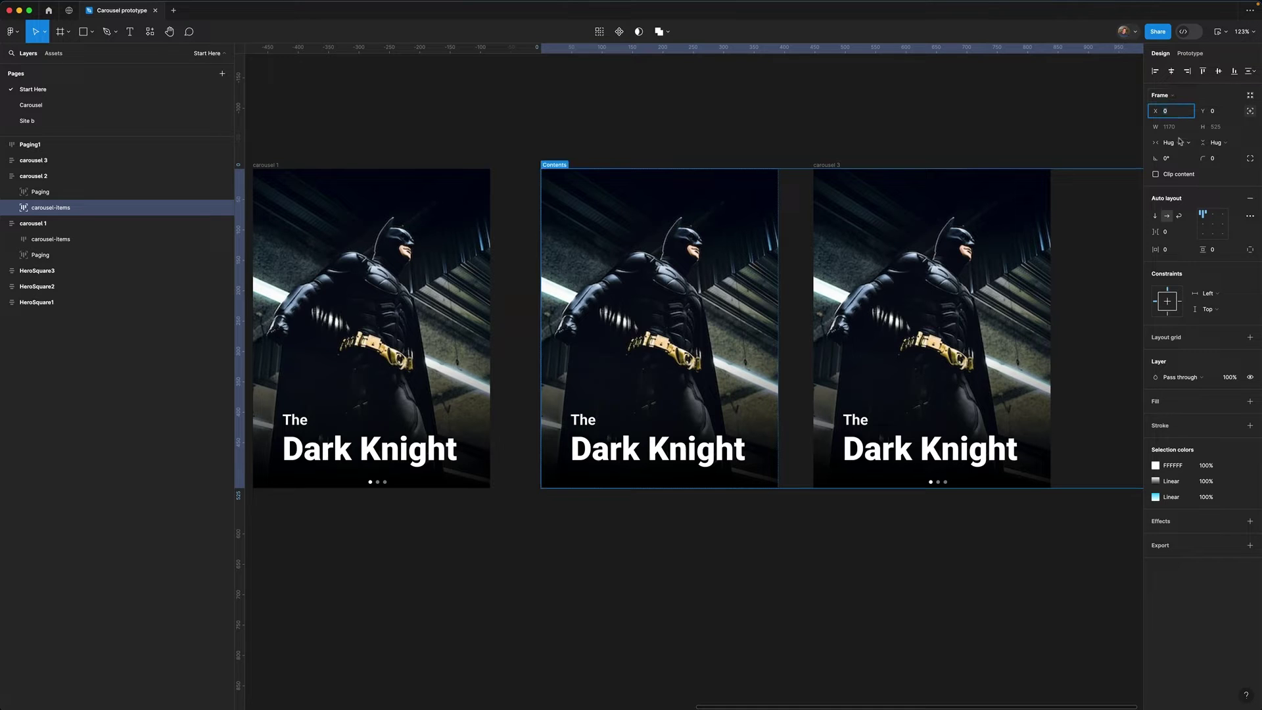
text(-390)
key(Return)
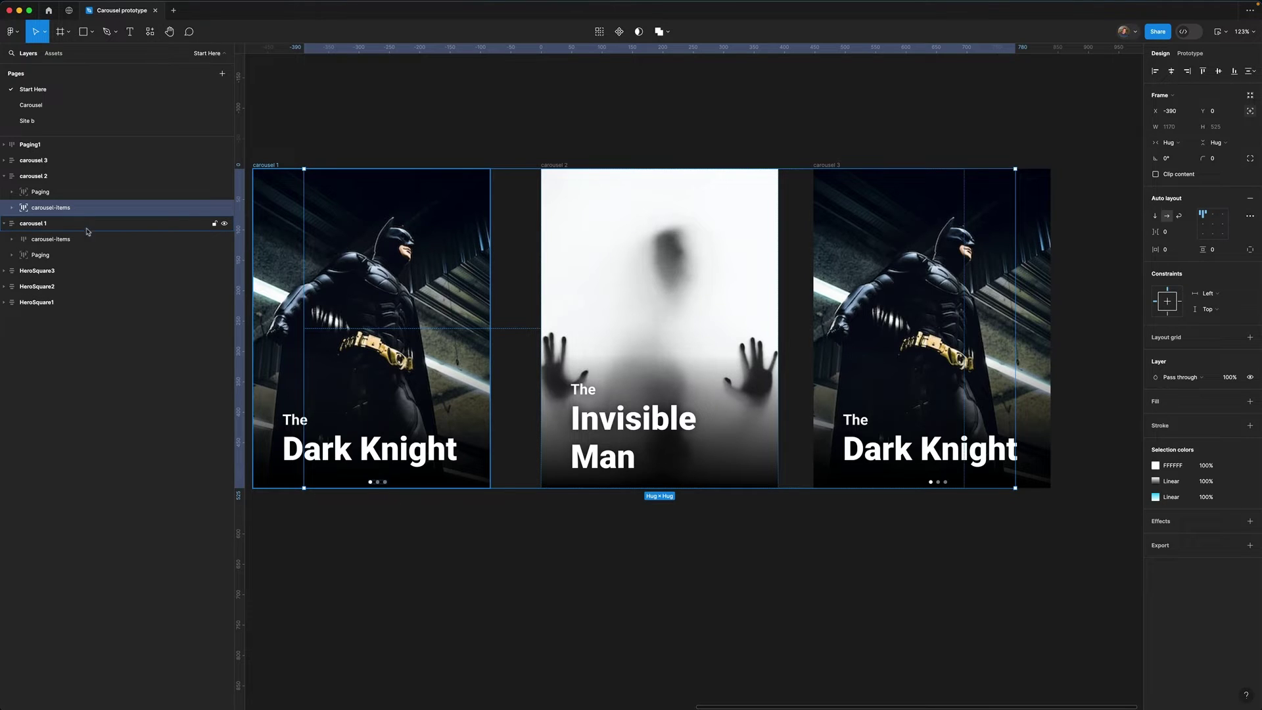
Move the Paging layer below carousel-items in carousel 2's layer order and expand Paging to list its dots
click(36, 194)
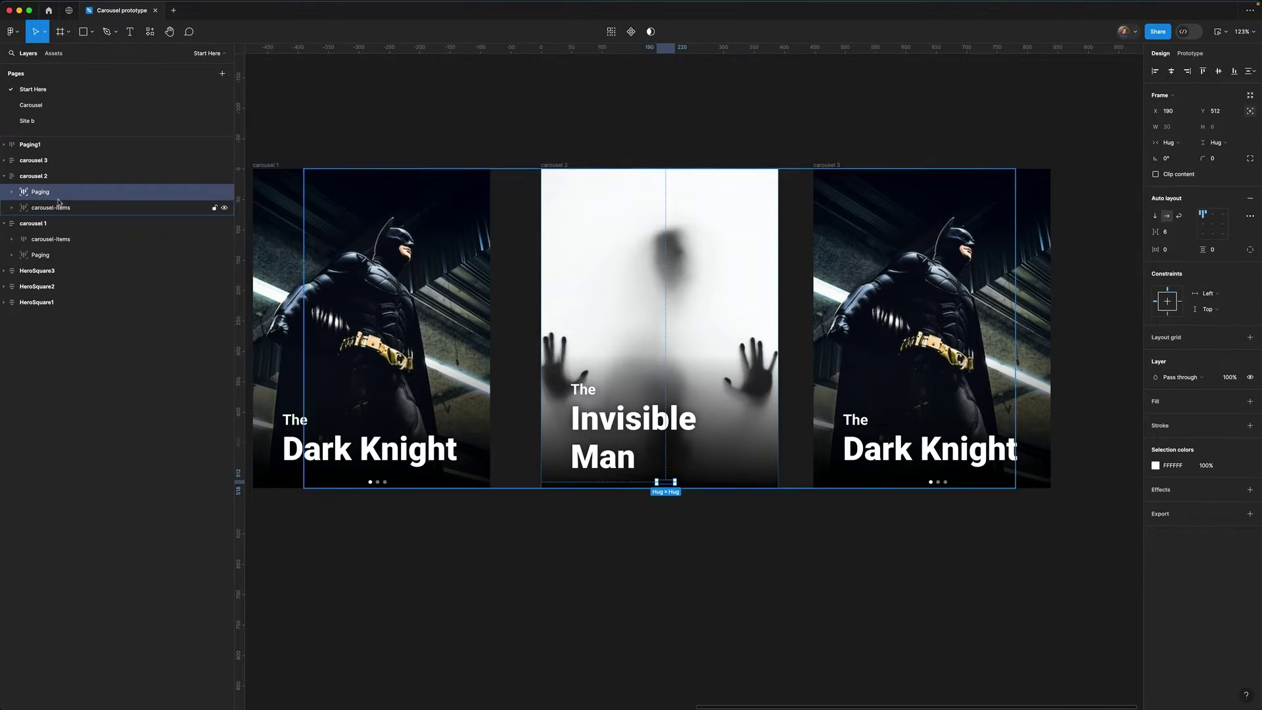
drag(39, 214, 39, 216)
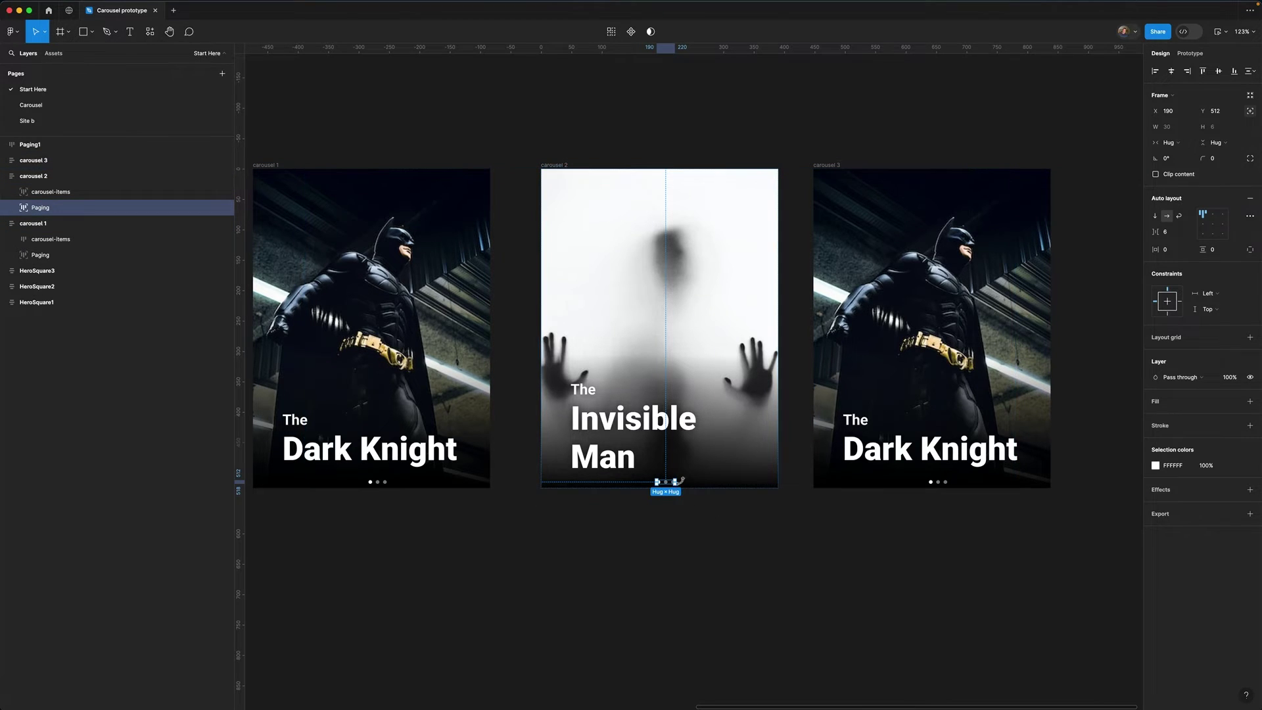
click(12, 208)
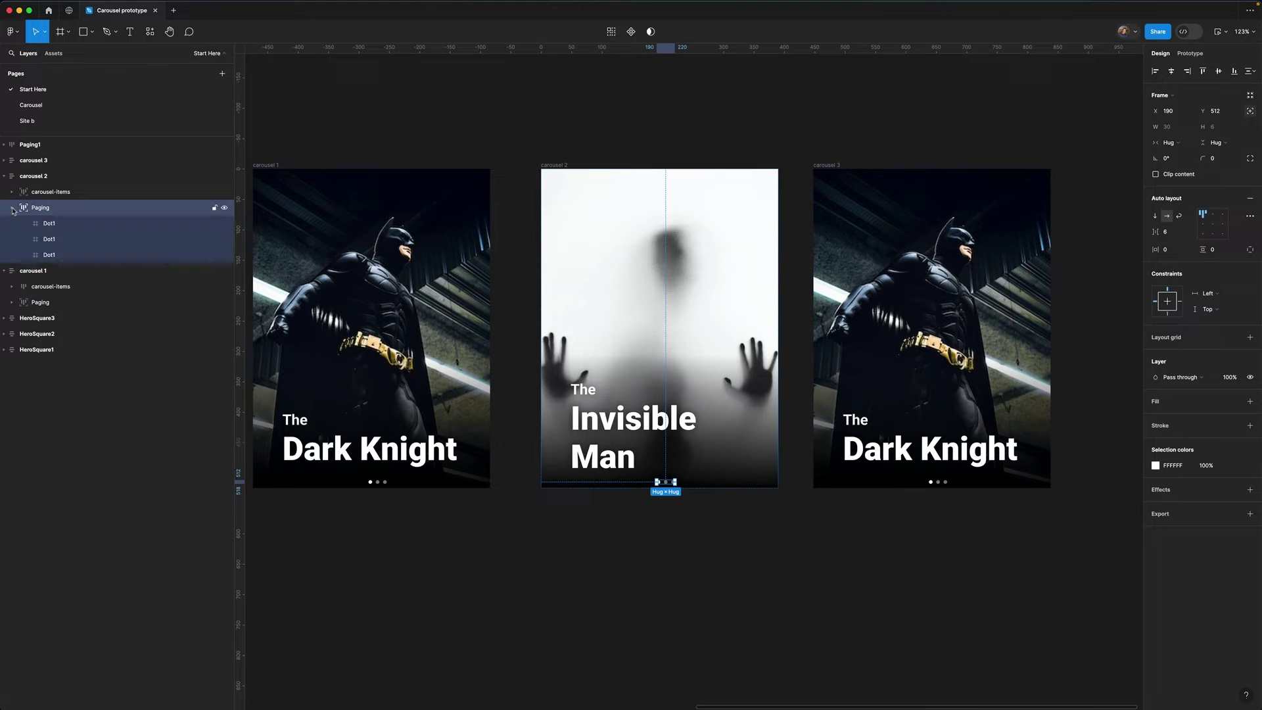
Set the layer opacity of the first paging dot in carousel 2 to 50%
click(53, 241)
click(49, 223)
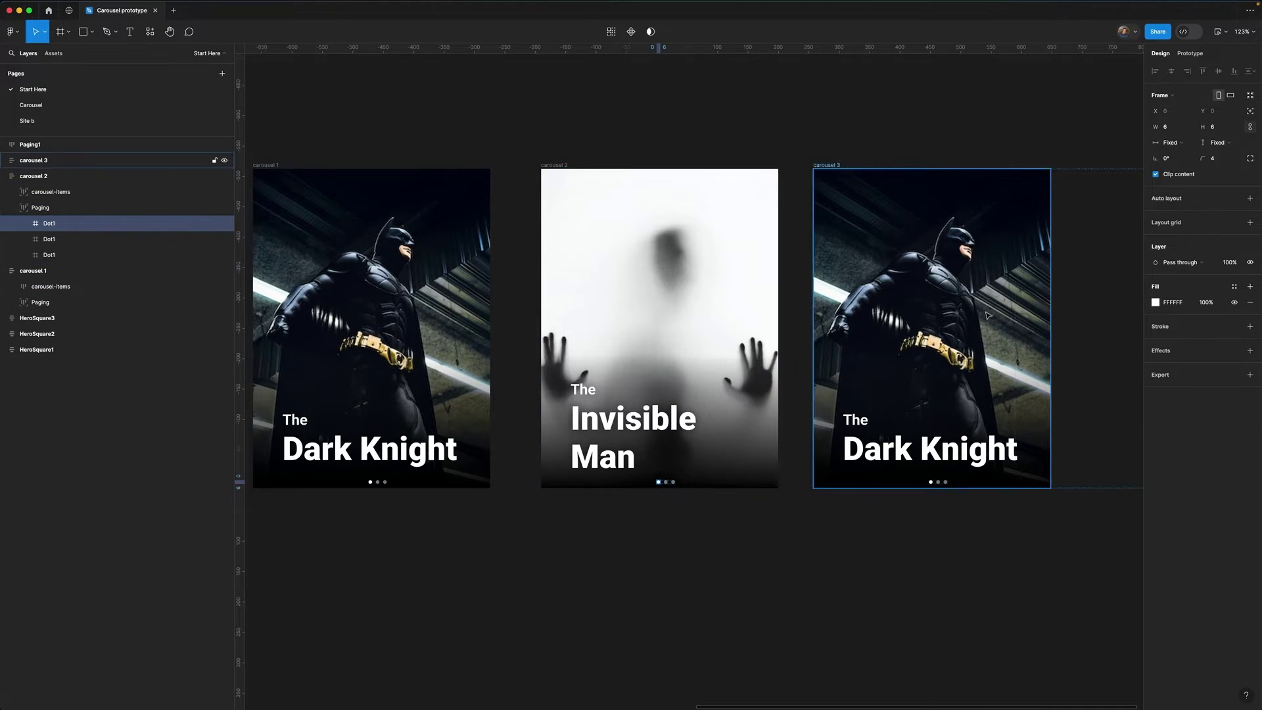
click(1229, 263)
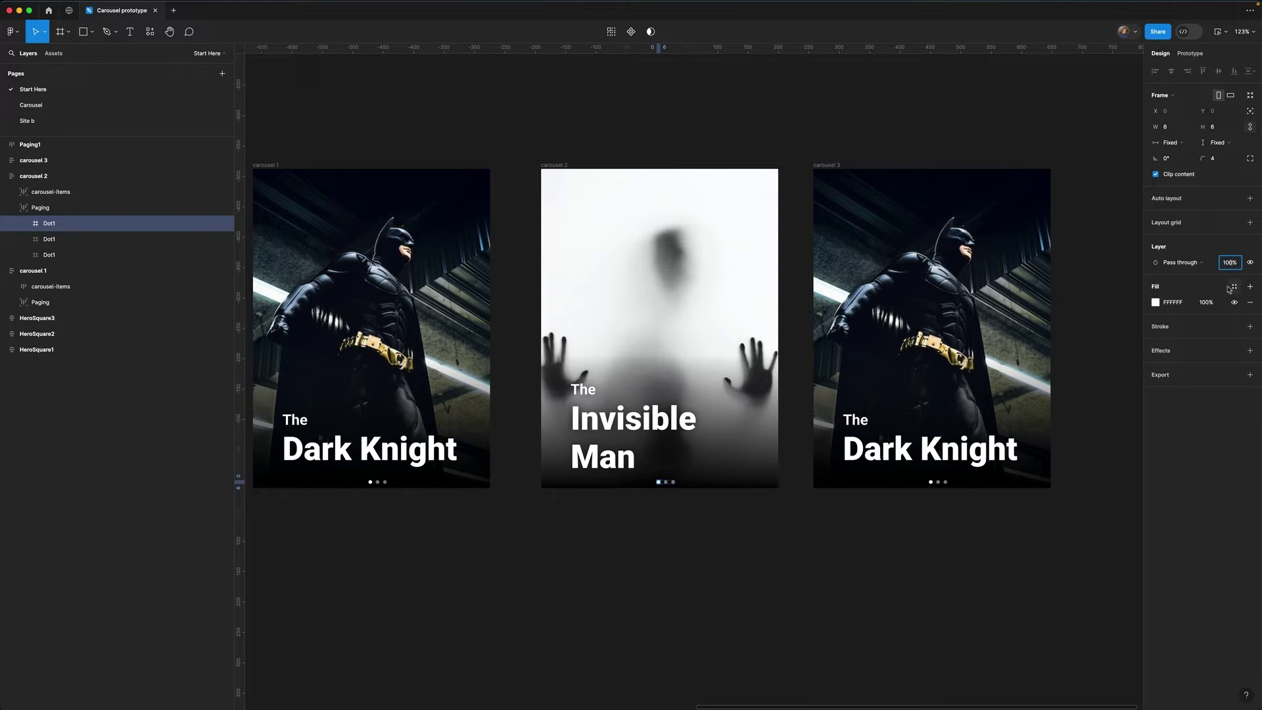
click(1232, 287)
click(1232, 264)
text(50)
key(Return)
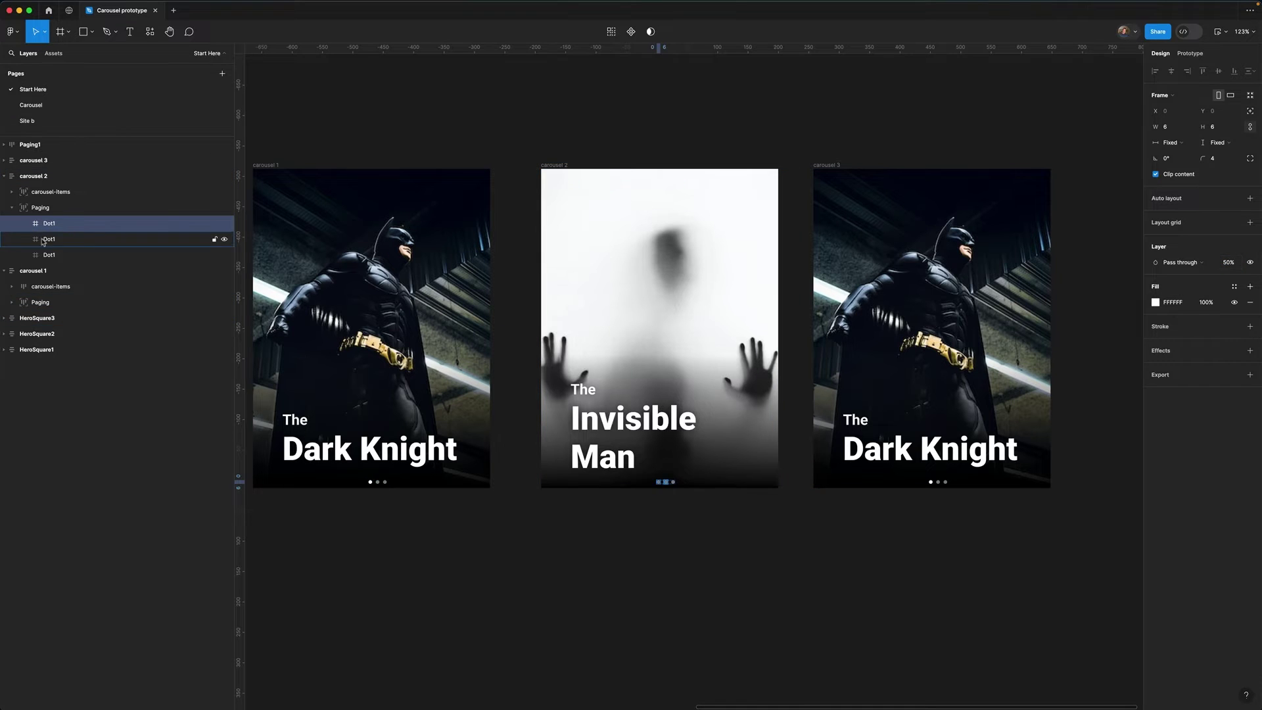
Set the layer opacity of the middle paging dot in carousel 2 to 100%
click(43, 240)
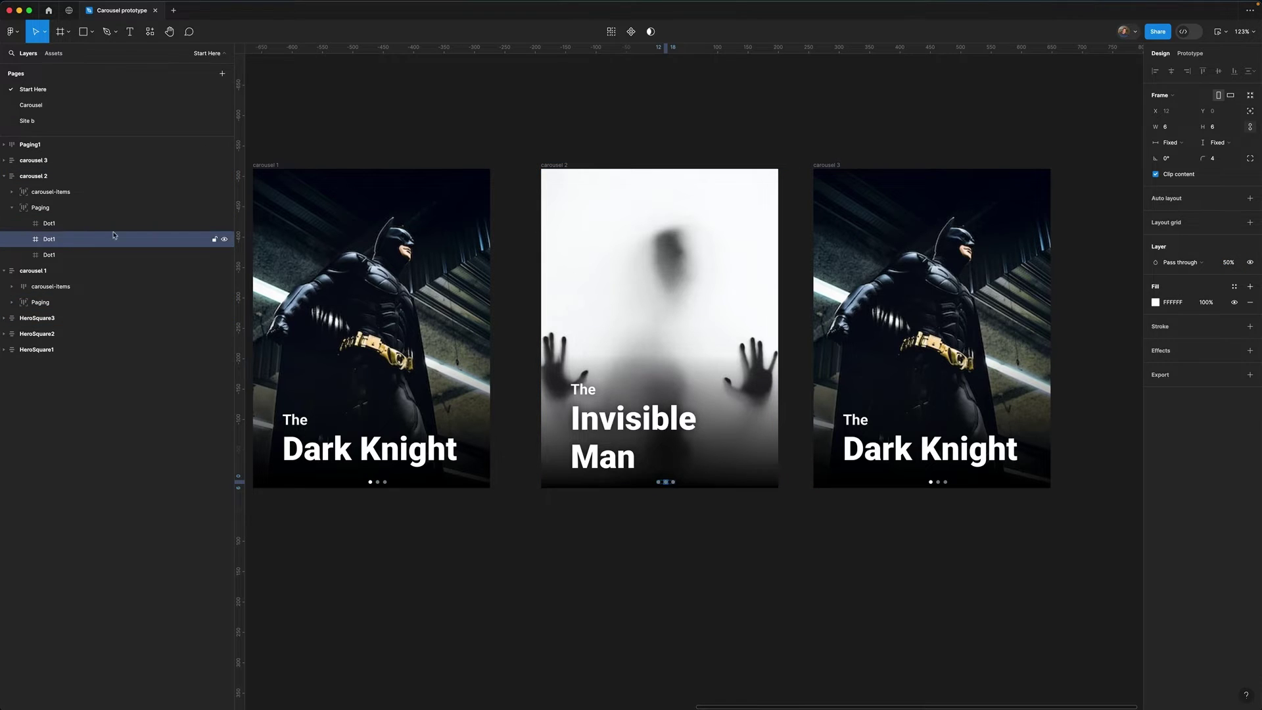
click(1227, 262)
text(100)
key(Return)
click(687, 598)
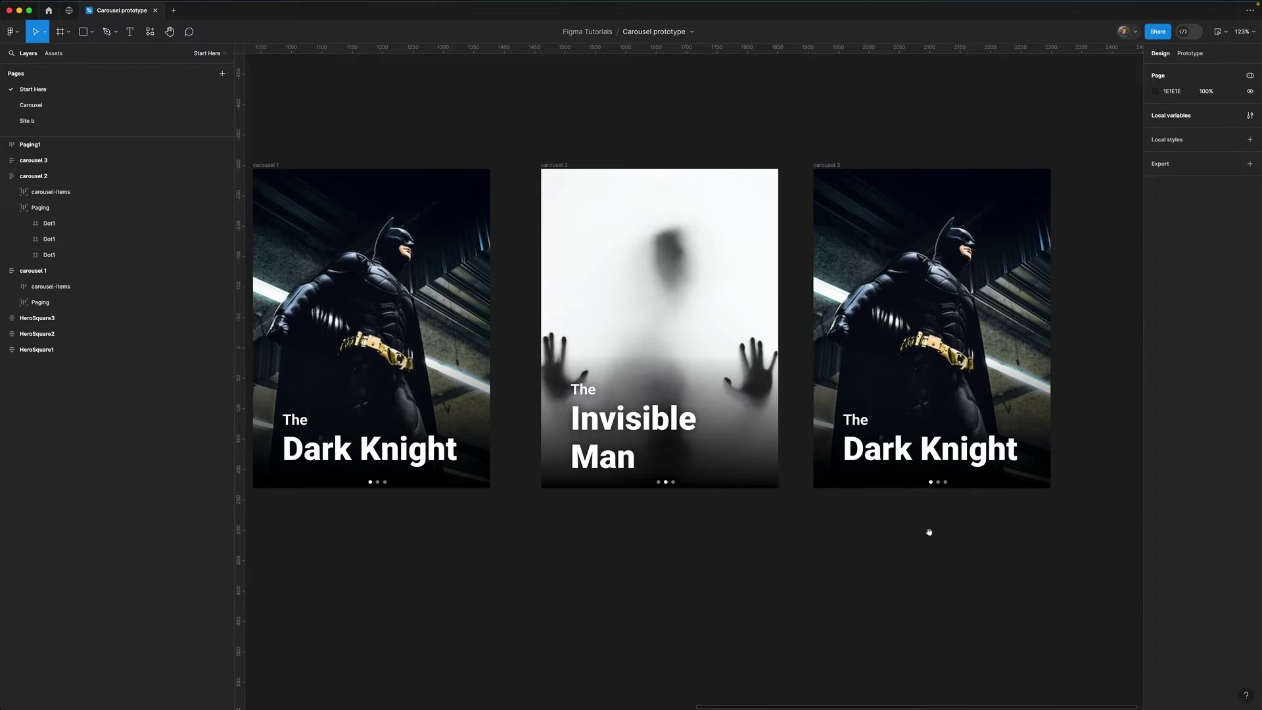
Give the carousel-items layer inside carousel 3 an absolute position and set its X to -780
drag(928, 531, 700, 545)
click(33, 160)
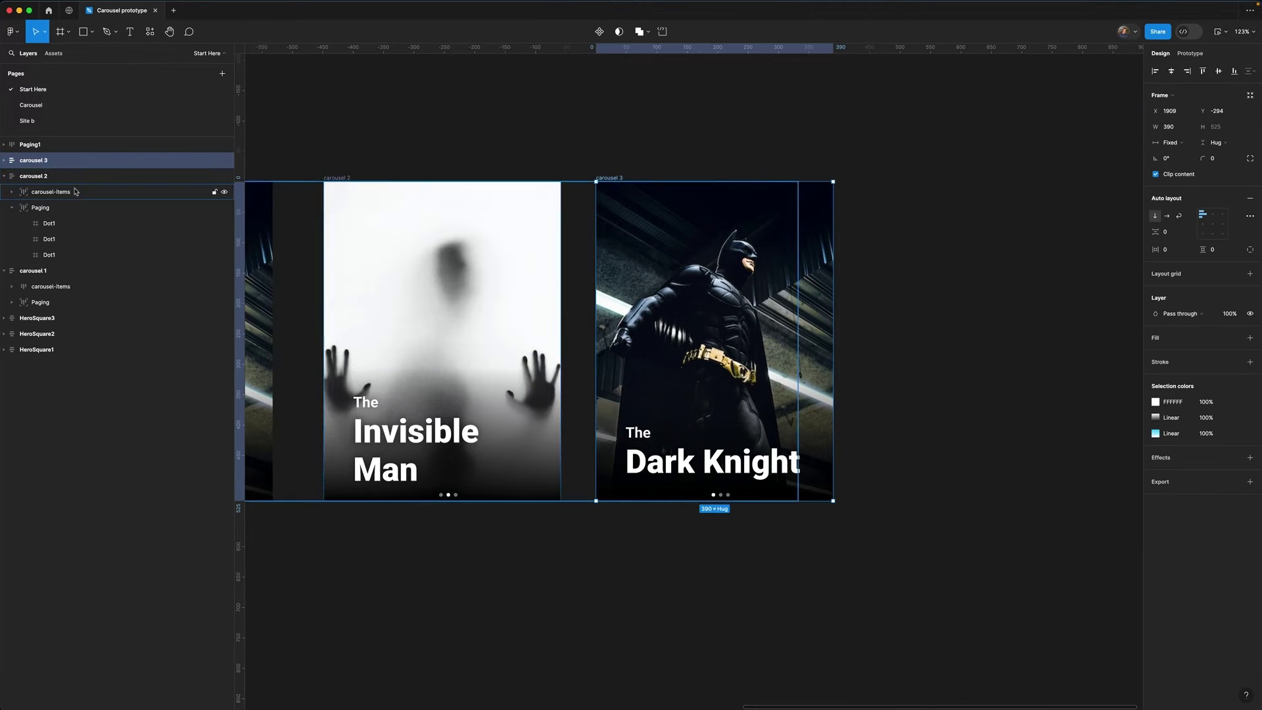
click(5, 176)
click(4, 159)
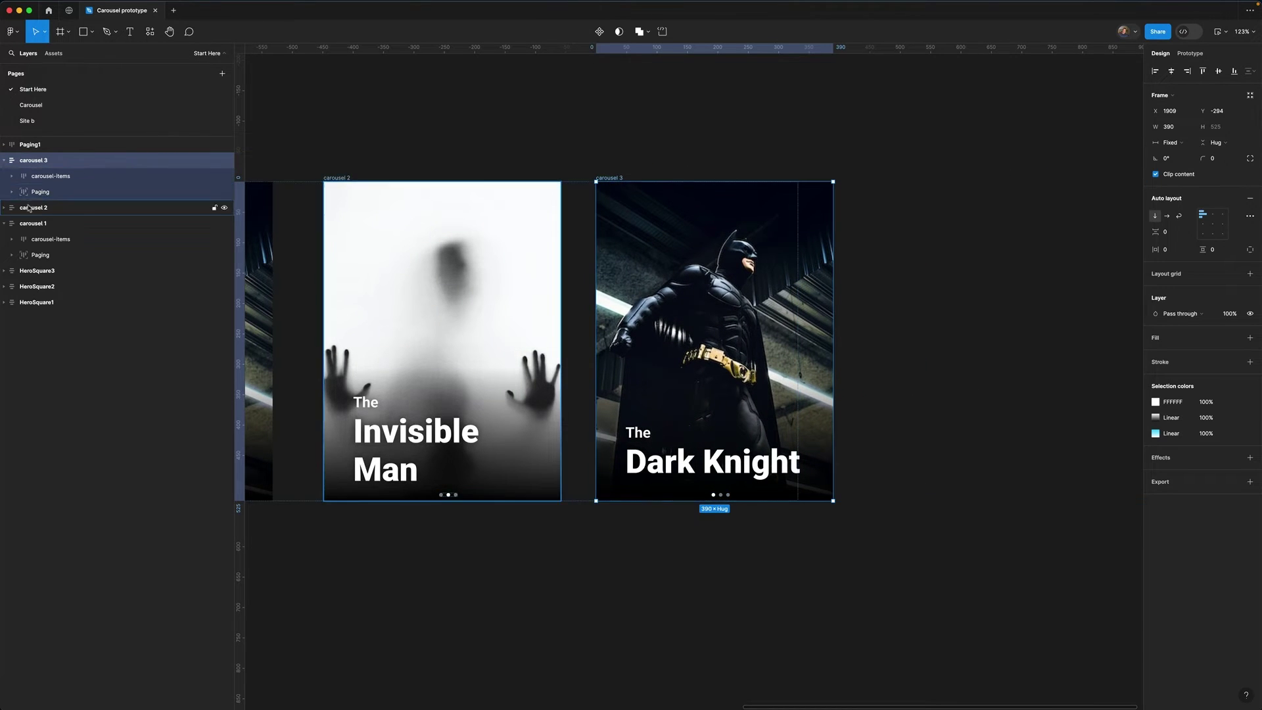
click(11, 176)
click(46, 176)
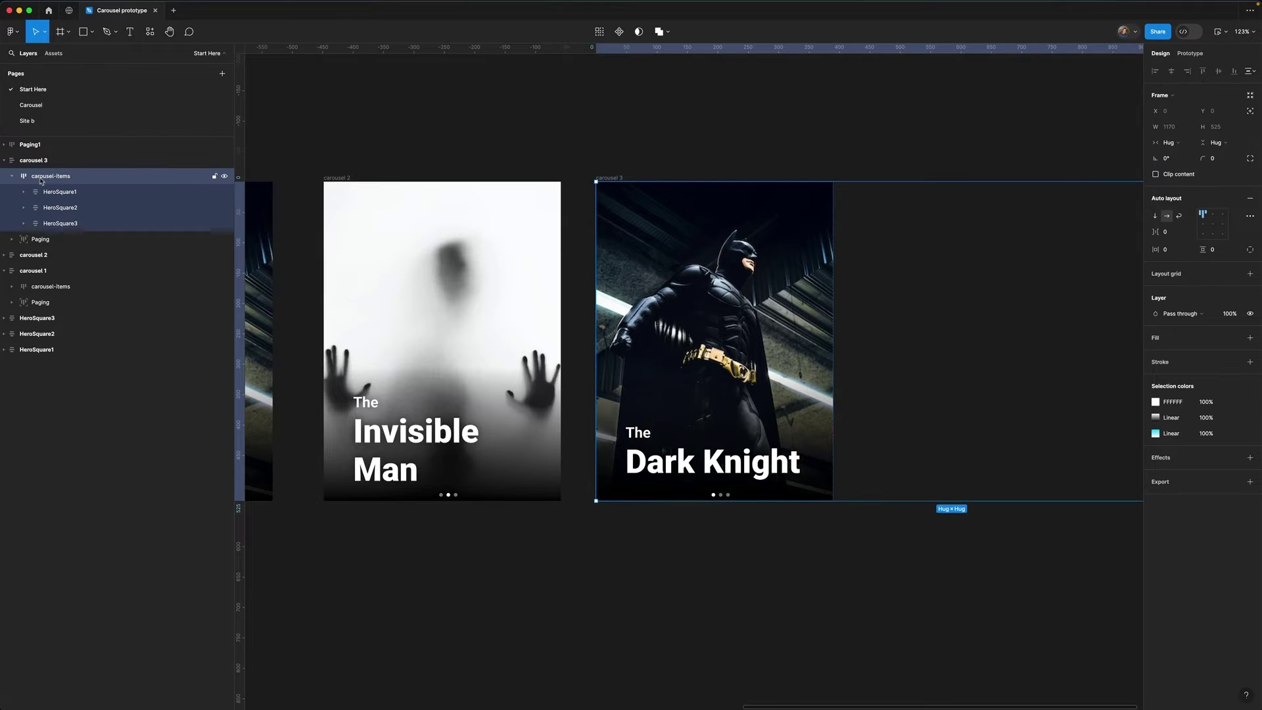
click(1250, 110)
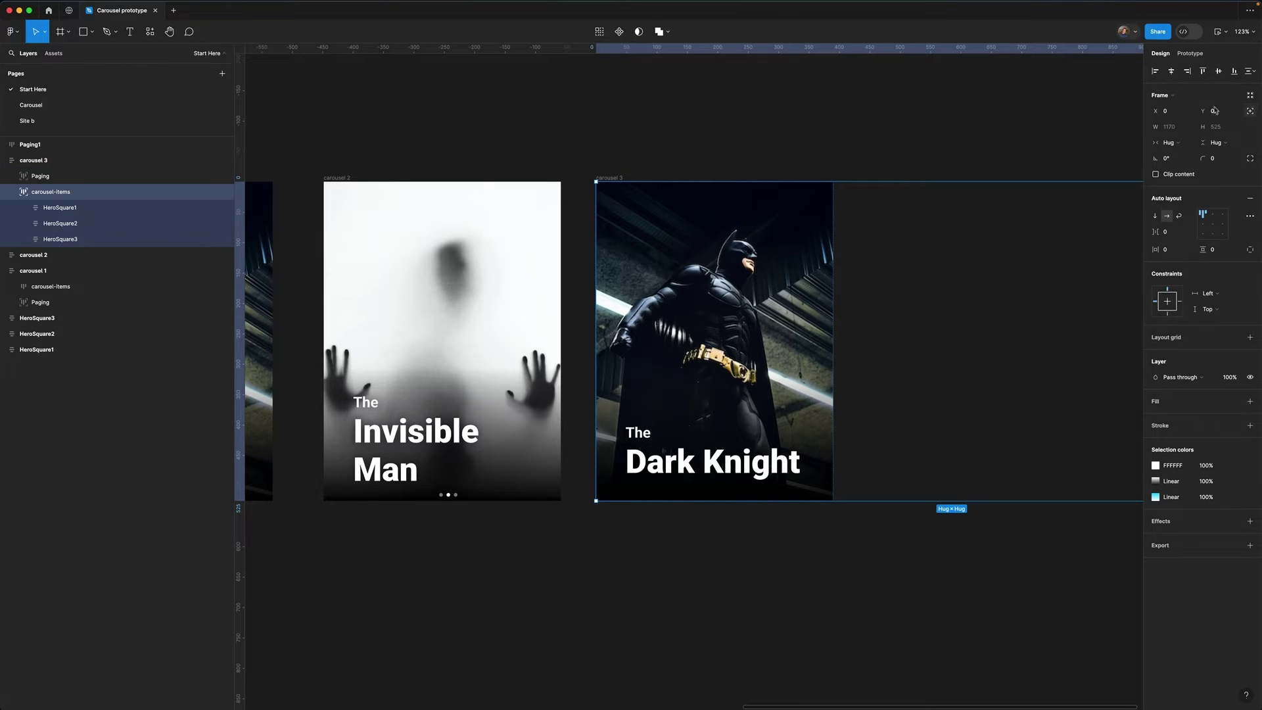
click(1182, 111)
text(-780)
key(Return)
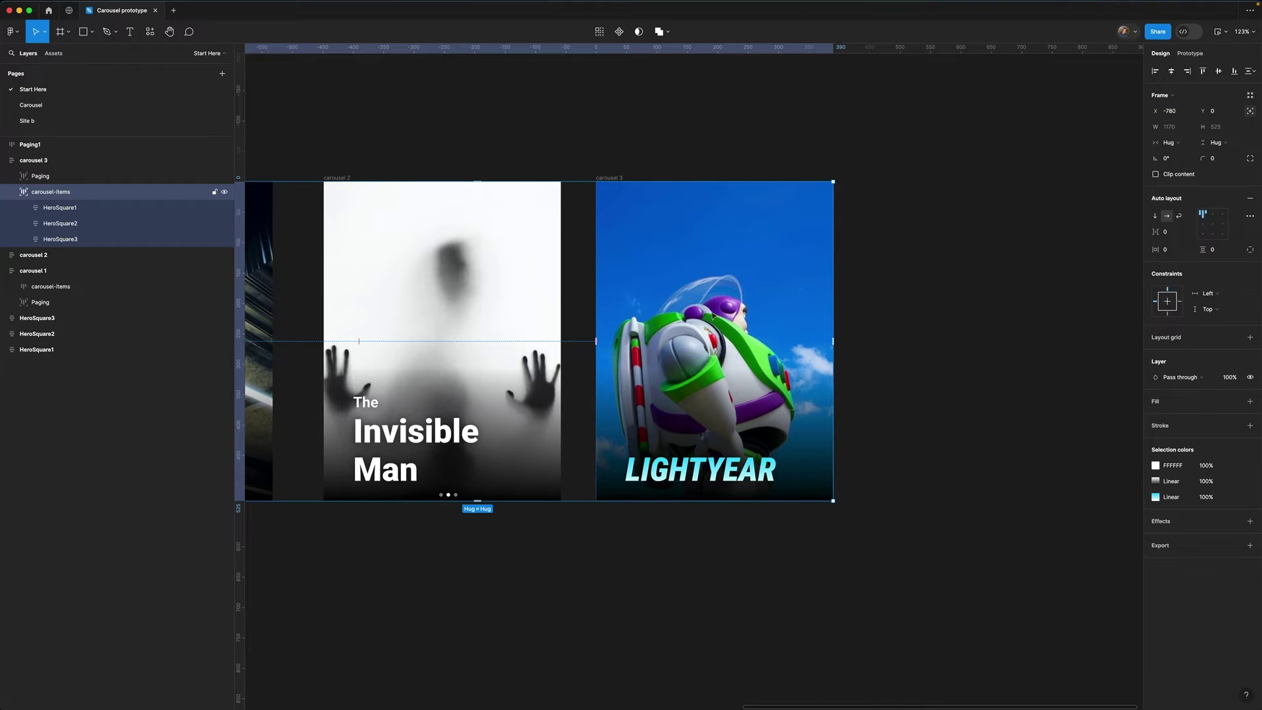
Move the Paging layer below carousel-items in carousel 3's layer order and expand Paging to list its dots
click(11, 192)
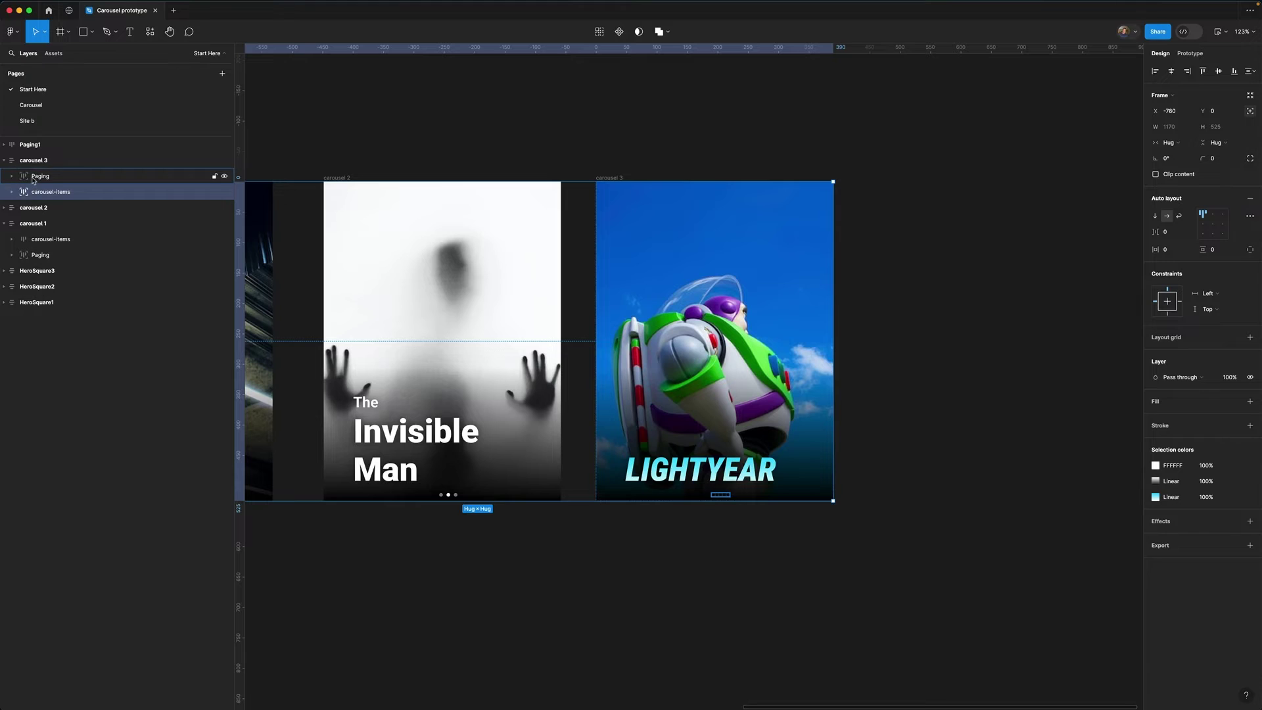
drag(33, 182, 37, 197)
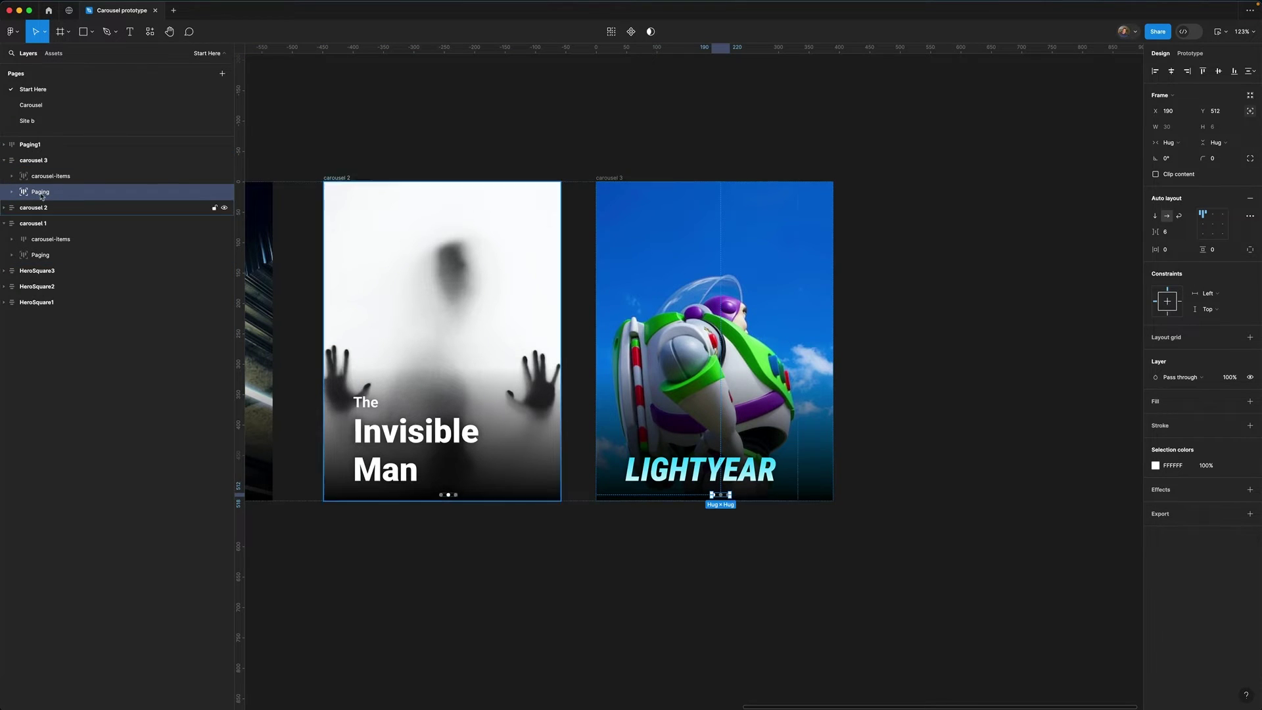
click(12, 191)
Set the layer opacity of the first paging dot in carousel 3 to 50%
click(49, 207)
click(55, 226)
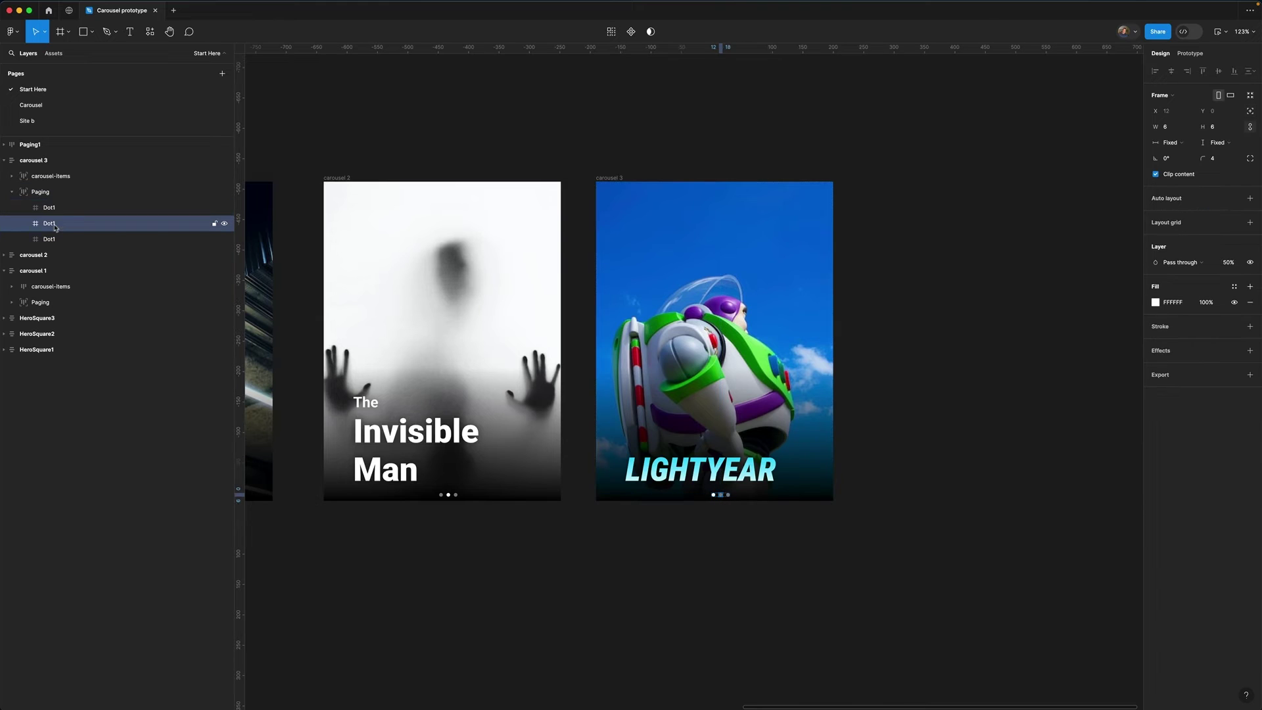
click(50, 209)
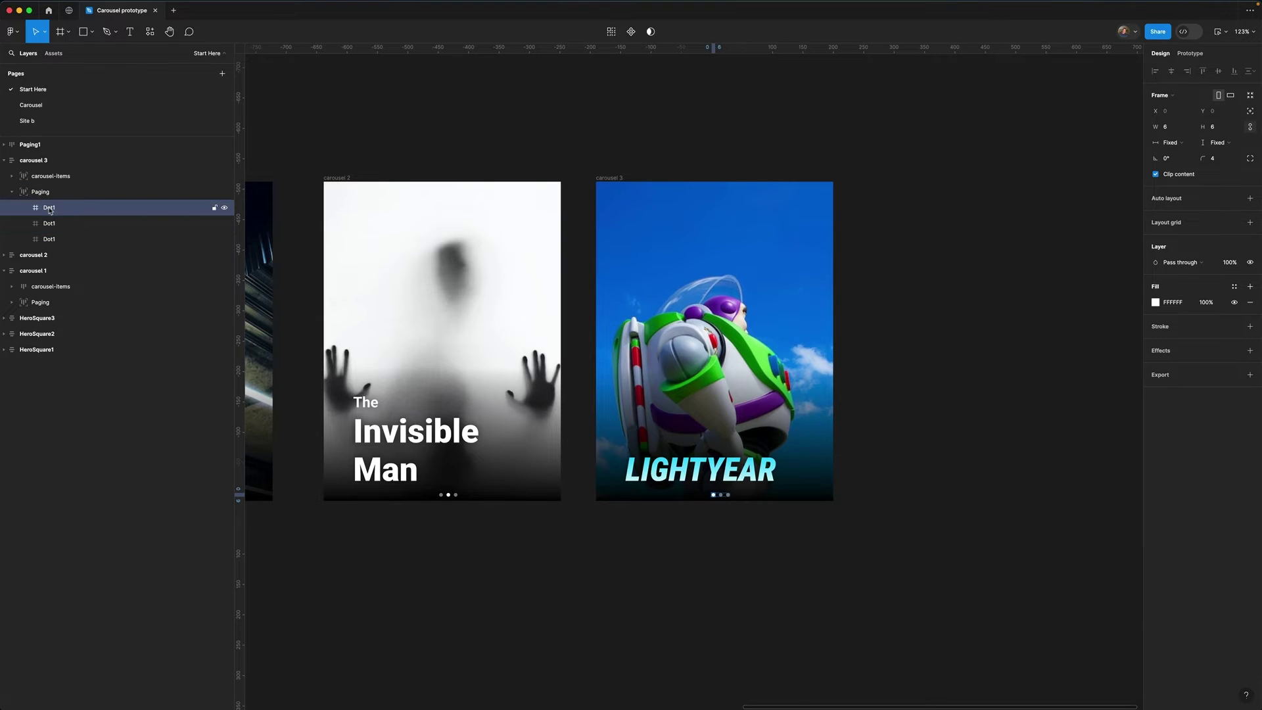
click(1235, 265)
text(50)
key(Return)
Set the layer opacity of the third paging dot in carousel 3 to 100%
click(79, 240)
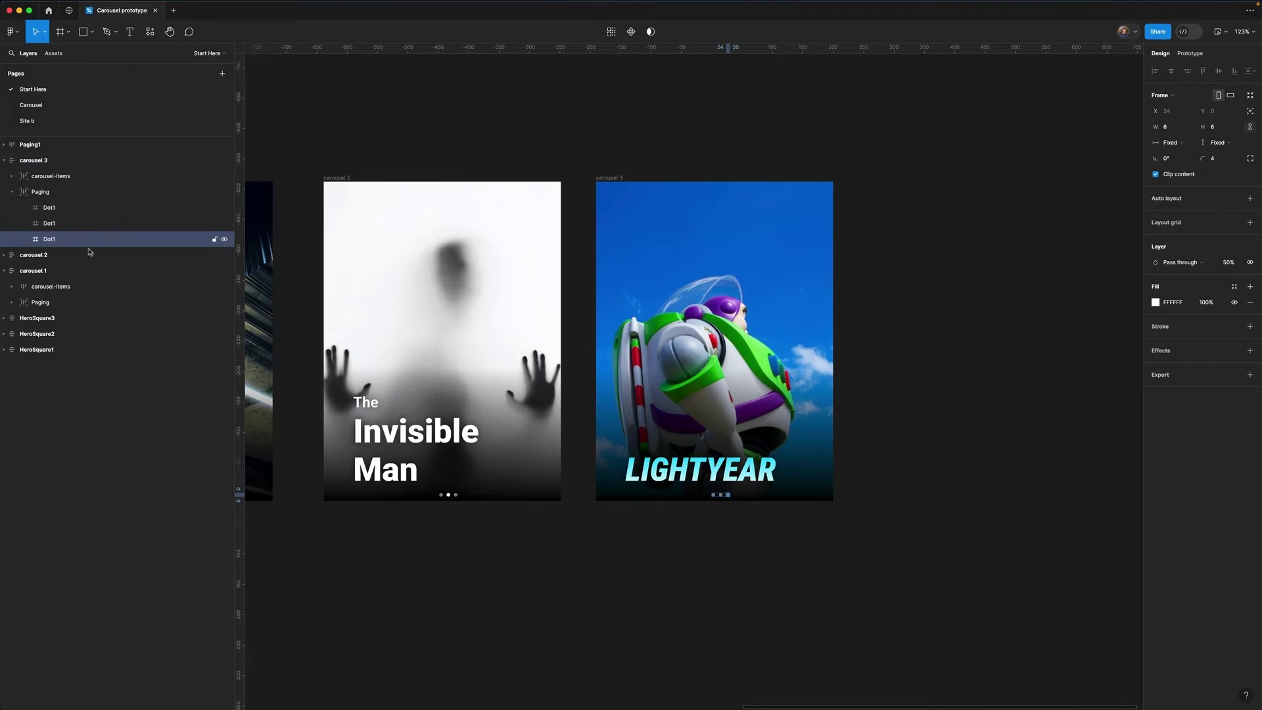
click(1229, 264)
text(100)
key(Return)
click(997, 490)
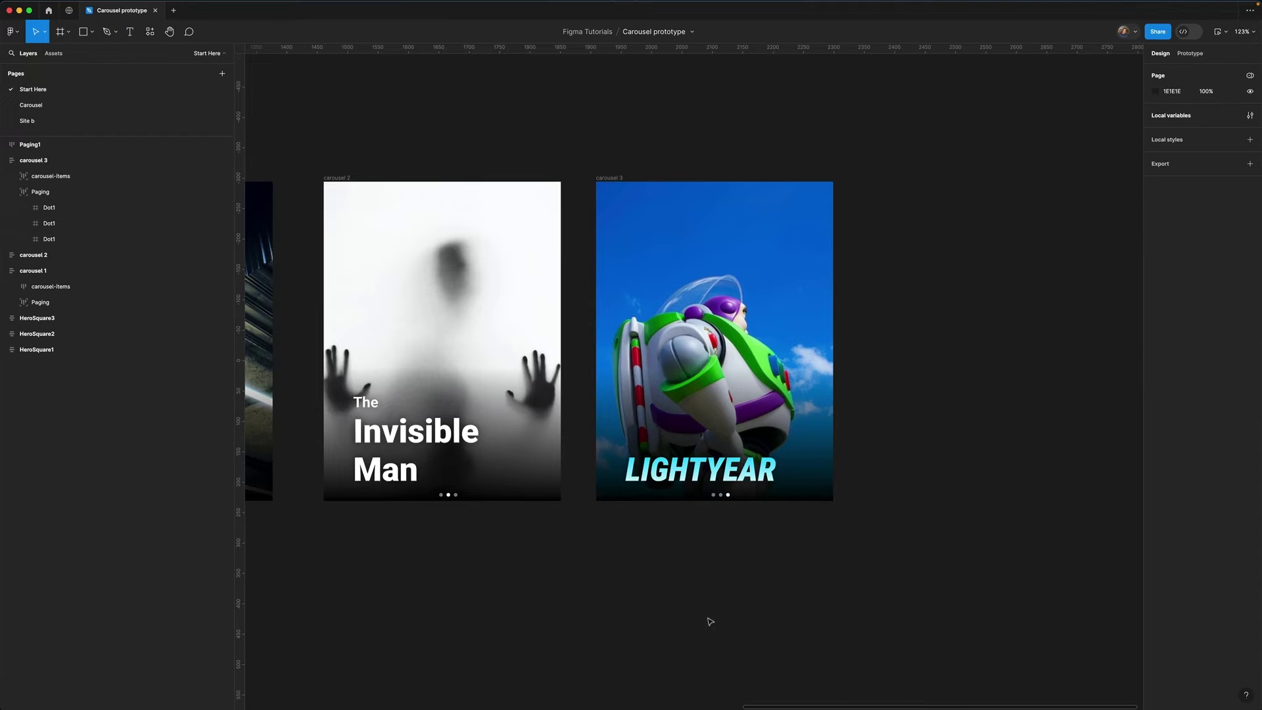
Add a prototype interaction with the On drag trigger to the carousel-items layer in carousel 1
drag(708, 620, 955, 550)
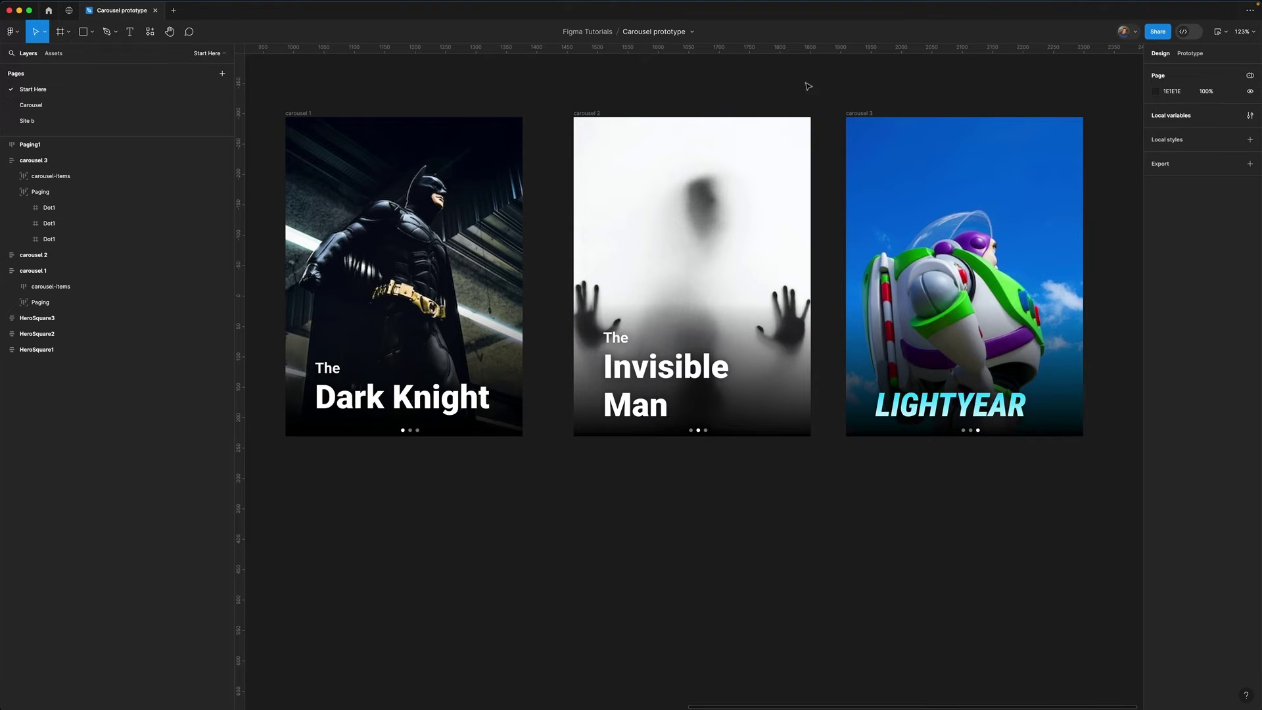
click(1191, 54)
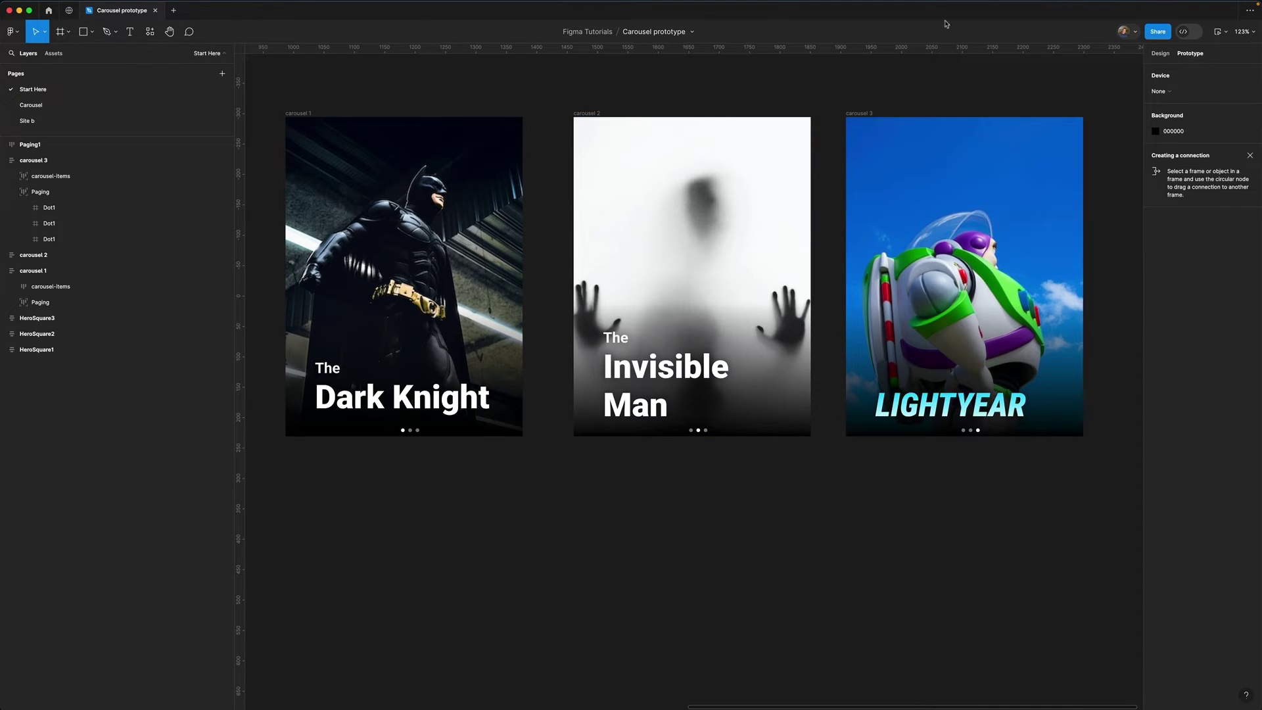
click(300, 114)
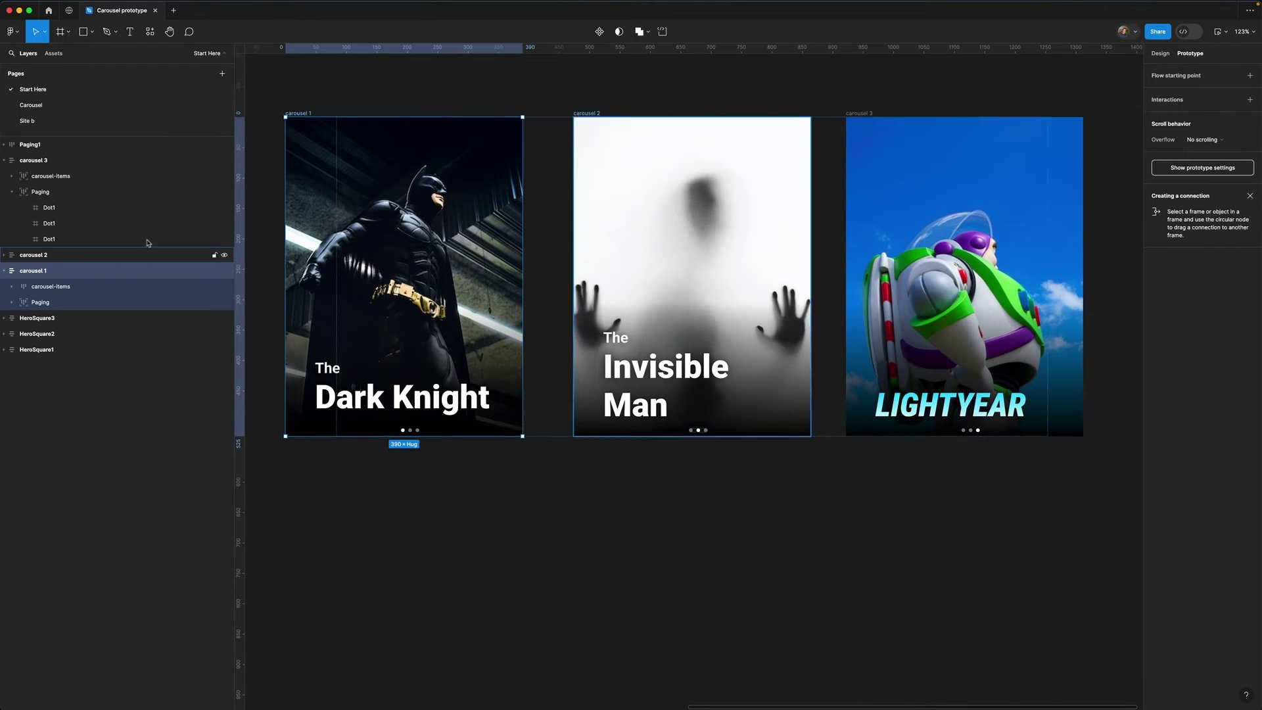
click(49, 289)
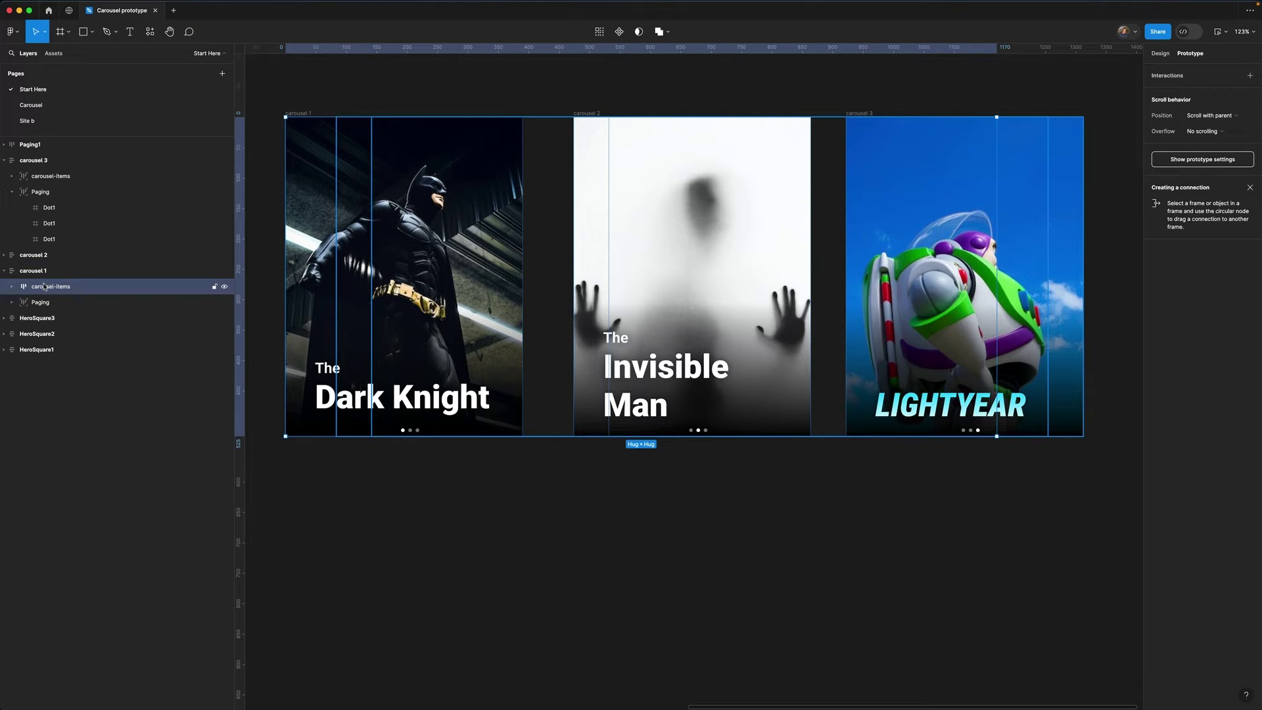
click(1181, 79)
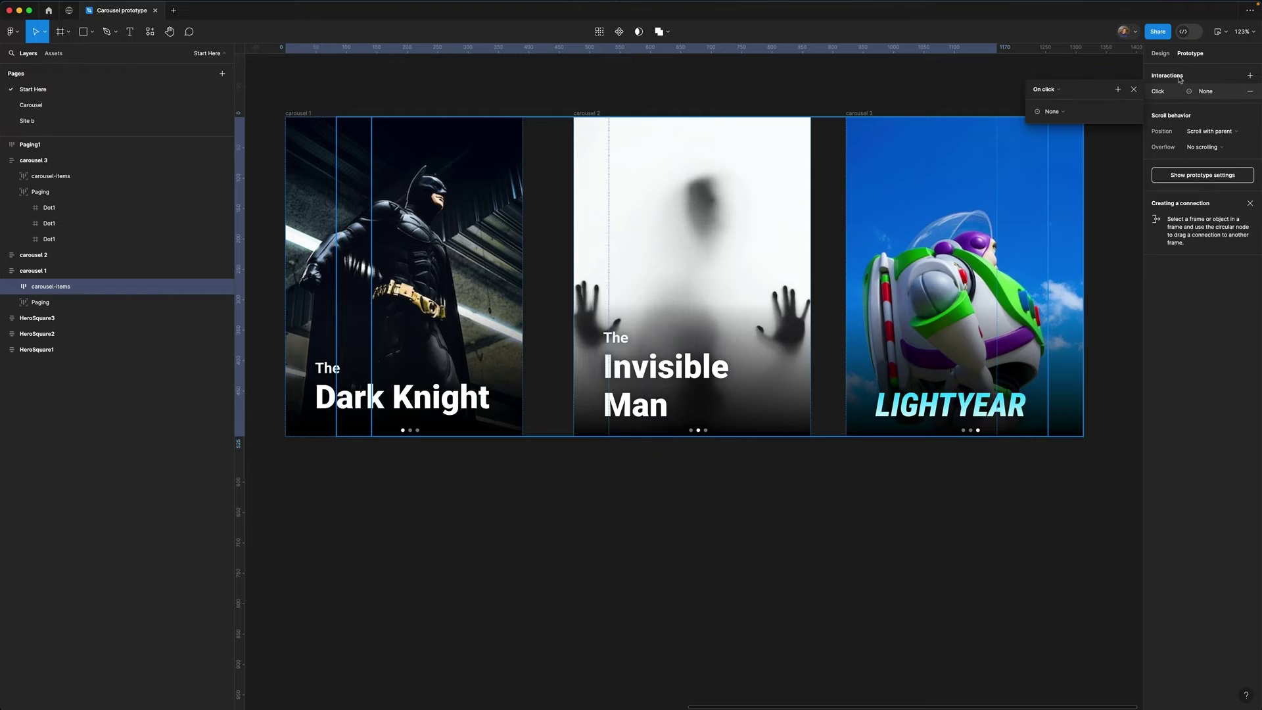
click(1051, 90)
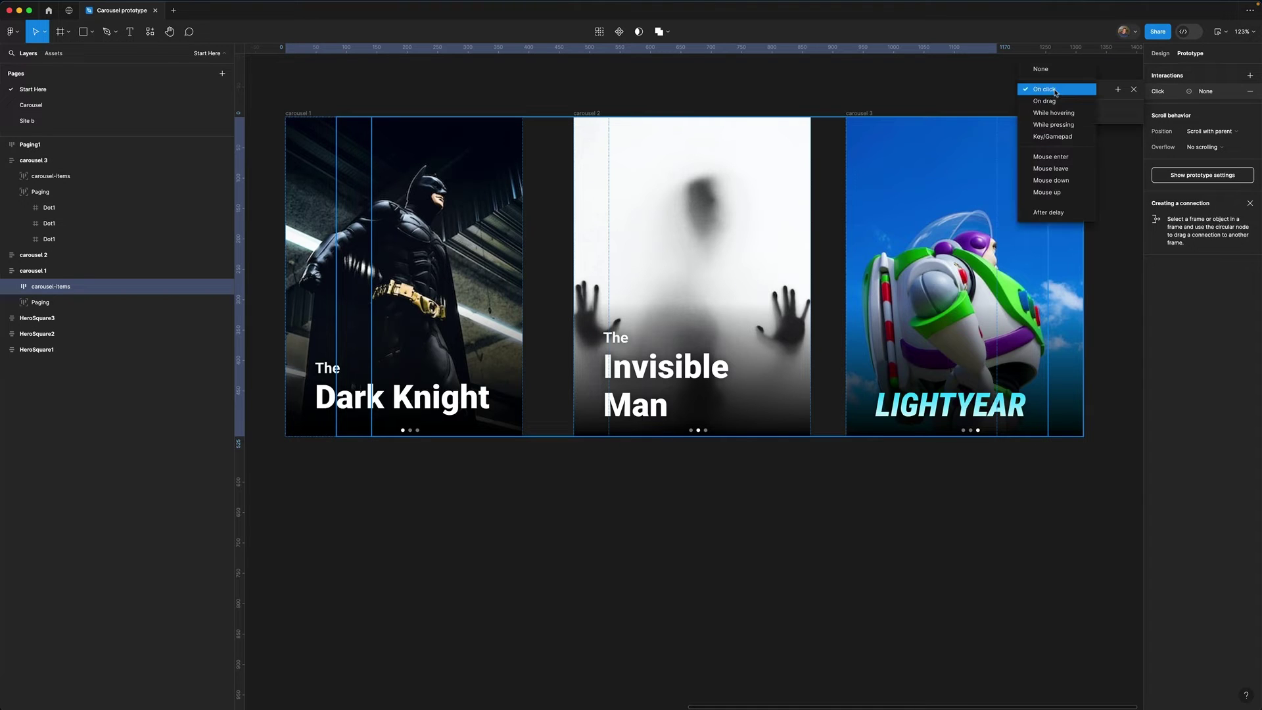
click(1052, 101)
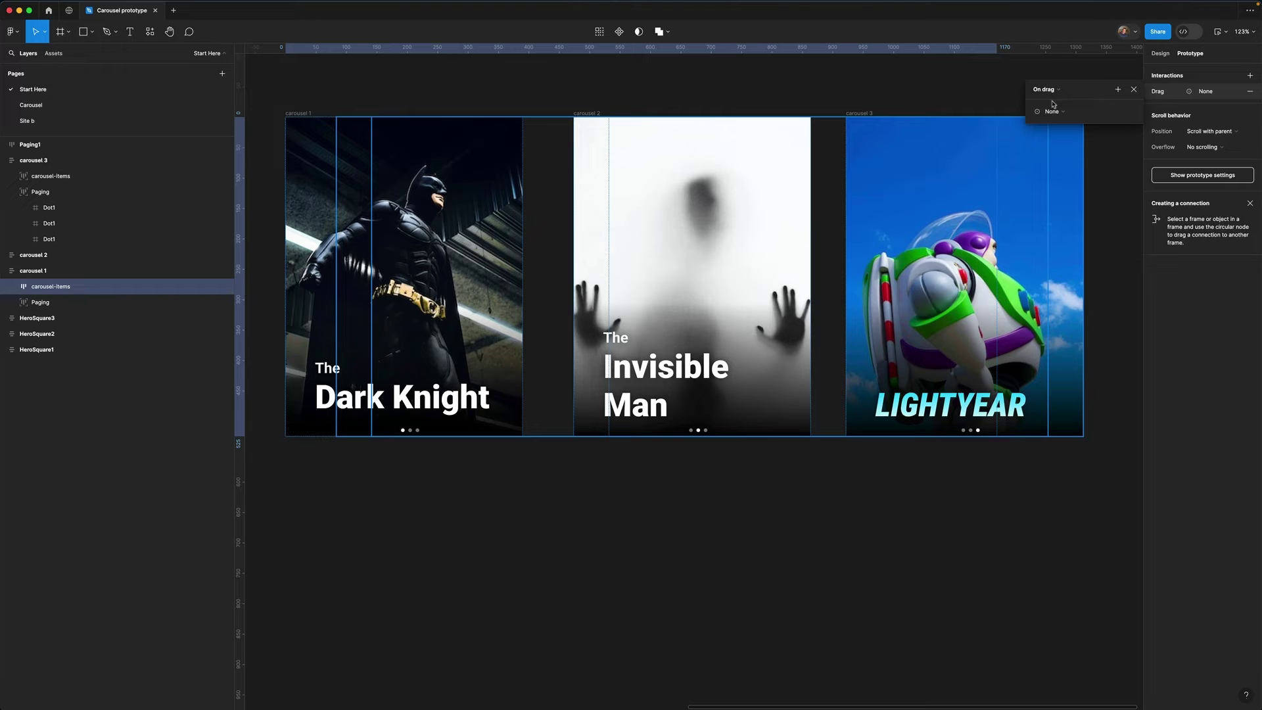
Make the drag interaction navigate to carousel 2 with Smart animate, Ease out, 300ms
click(1052, 111)
click(1057, 131)
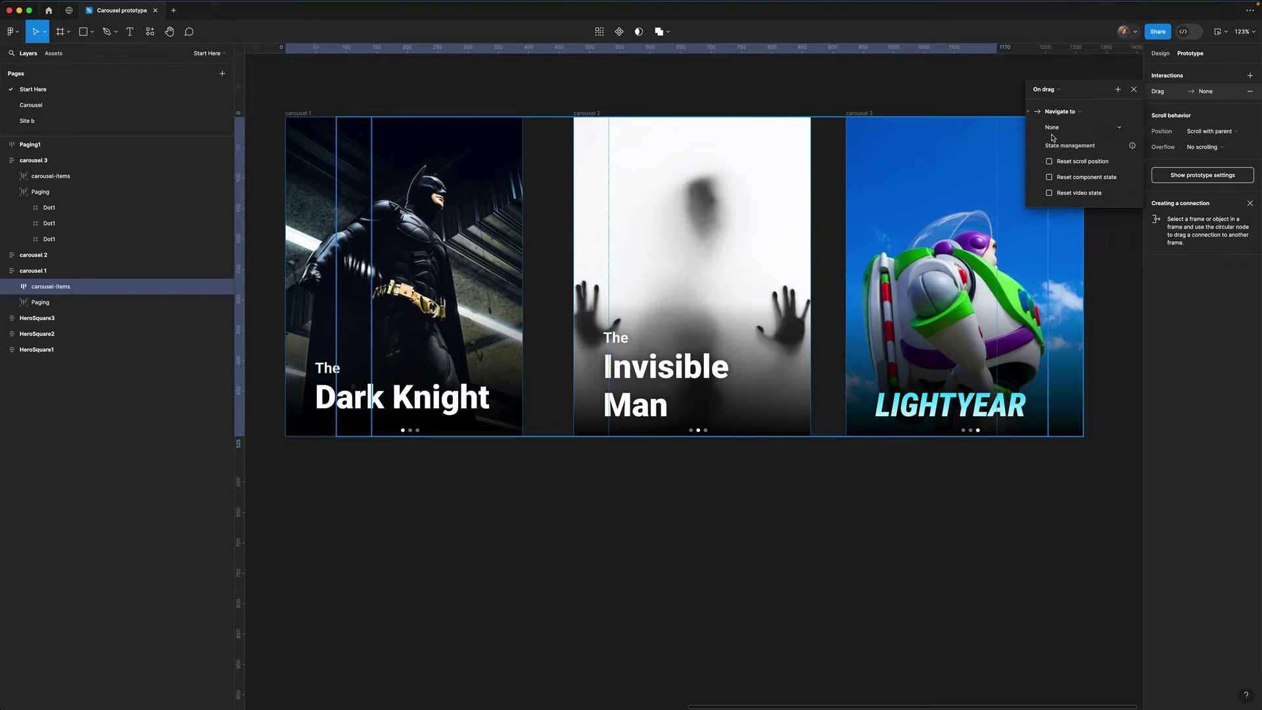
click(1058, 128)
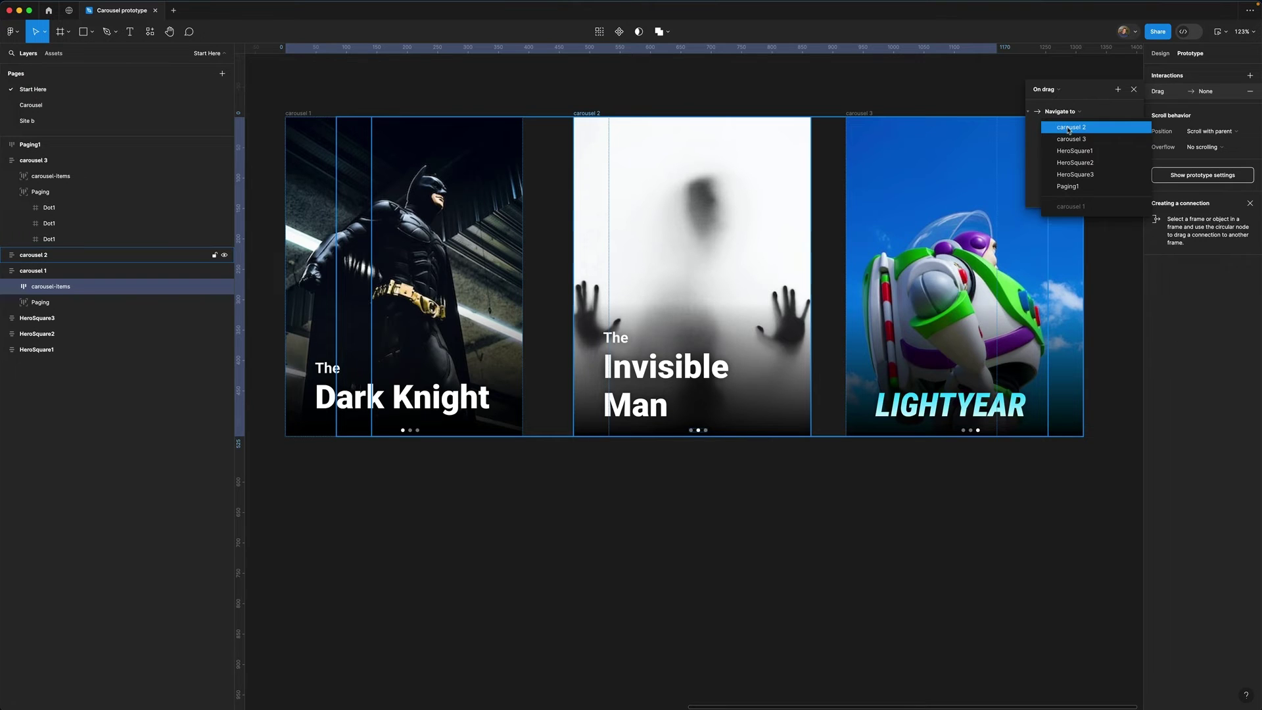
click(1068, 129)
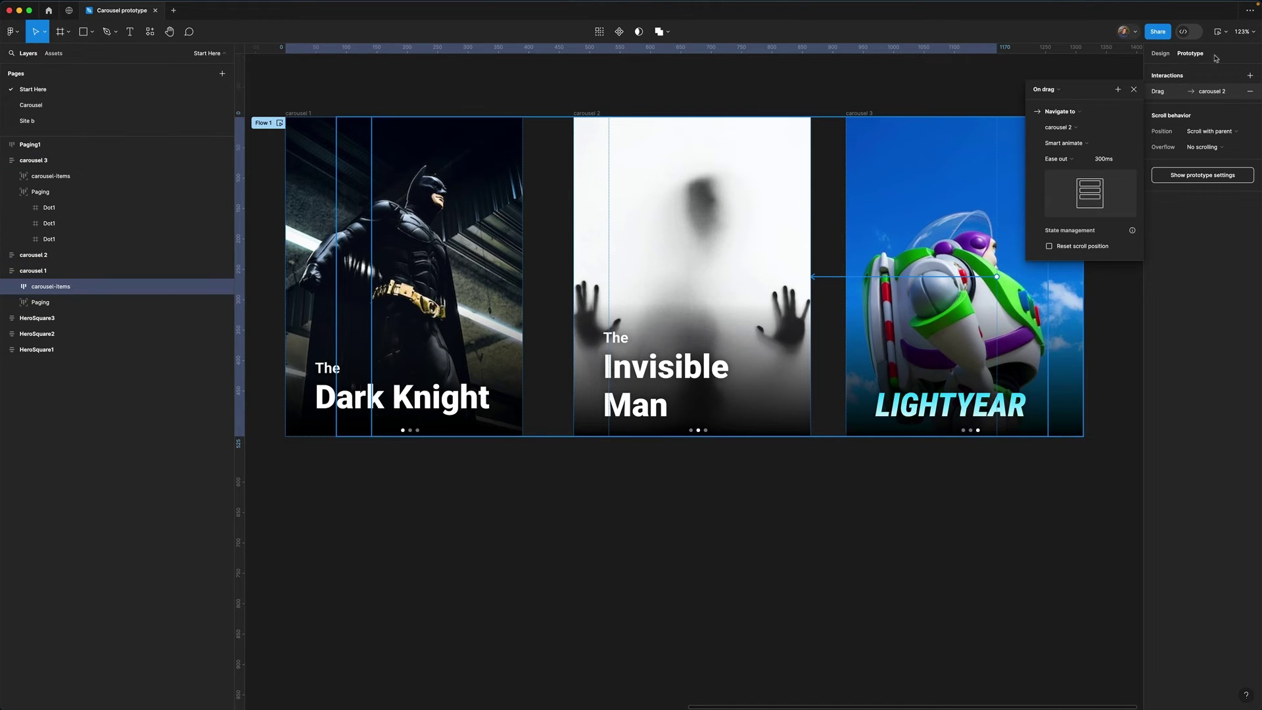
click(1116, 352)
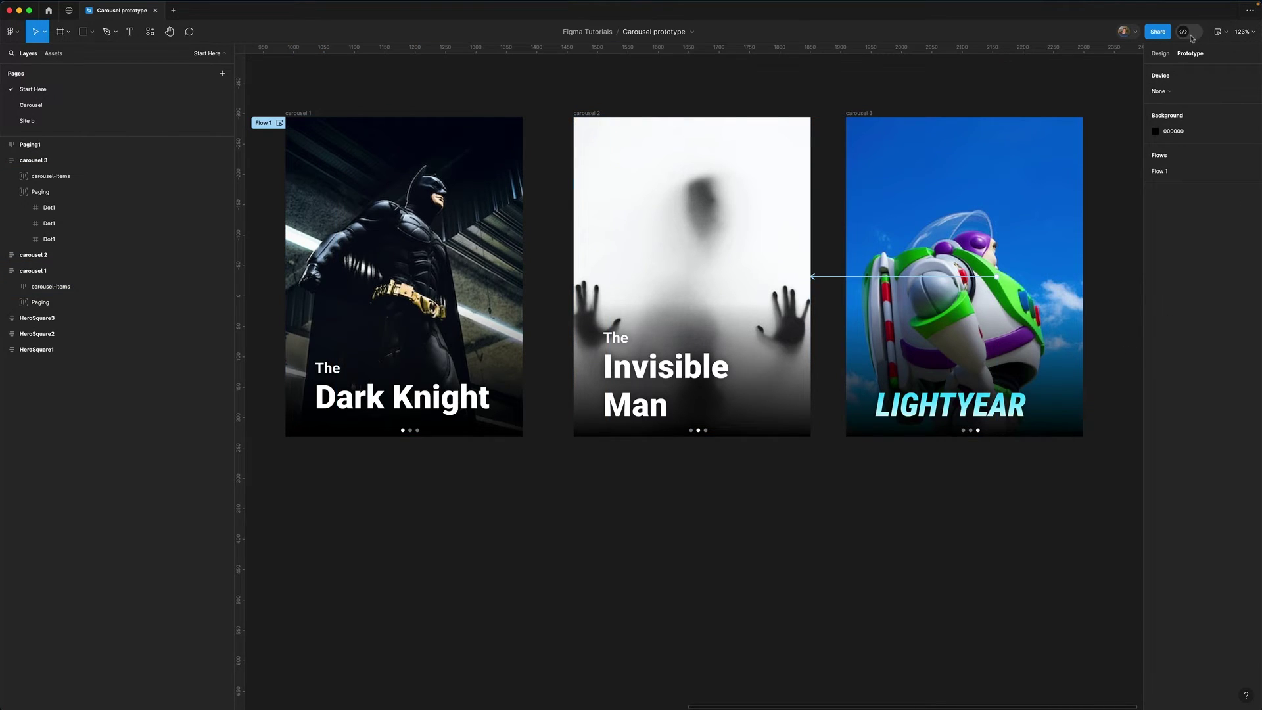
Preview Flow 1 and swipe from the first slide to the second, closing the preview when done
click(1217, 32)
drag(603, 146, 727, 230)
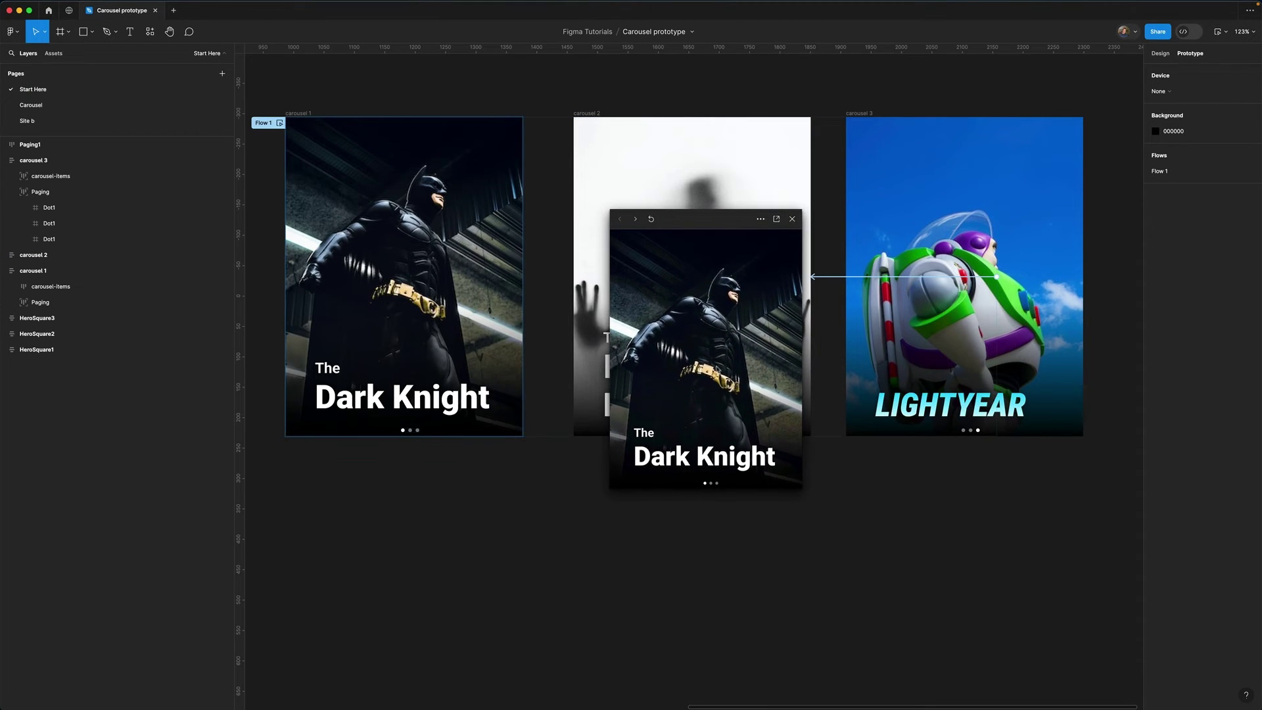
drag(739, 358, 606, 379)
key(Escape)
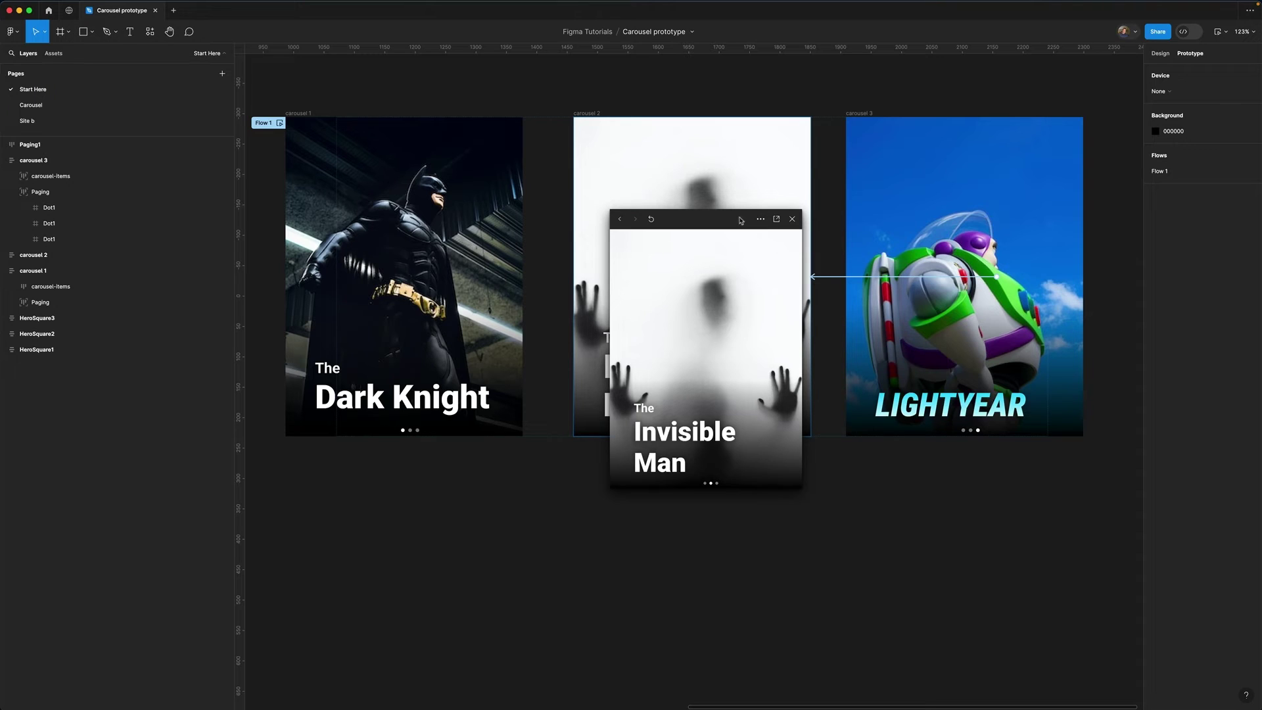
click(792, 220)
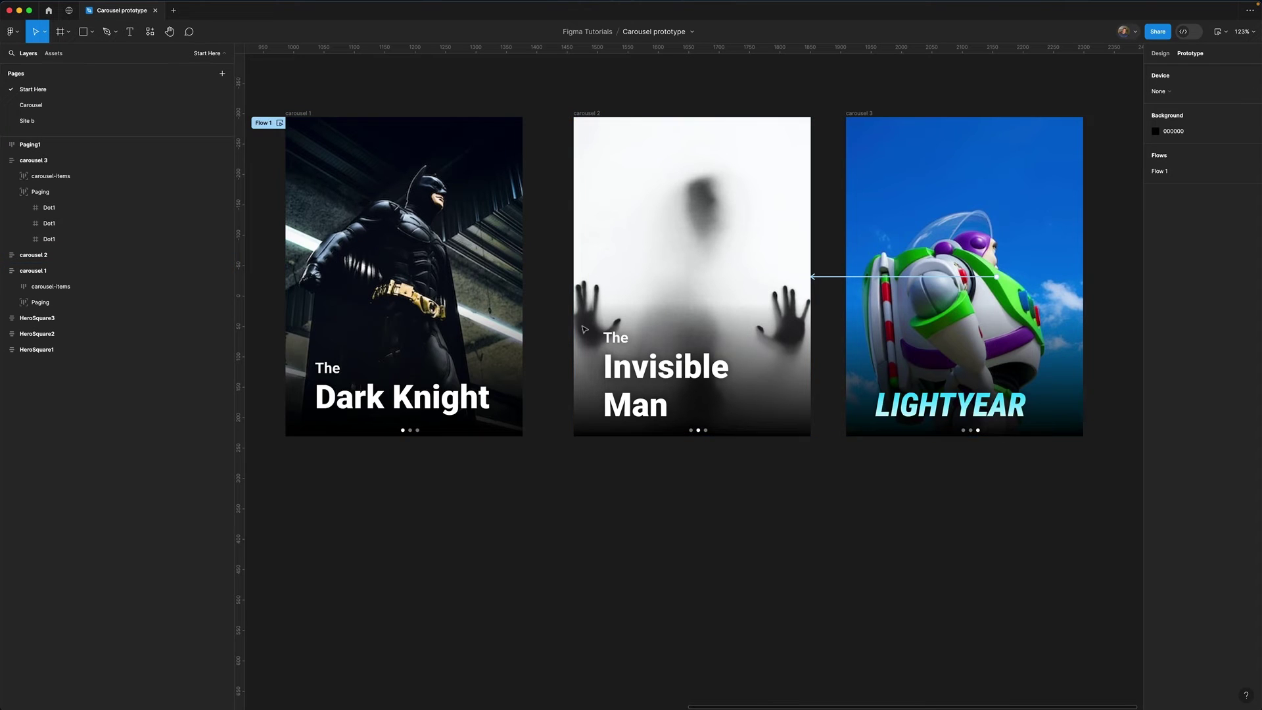
Add a prototype interaction with the On drag trigger to the carousel-items layer in carousel 2
click(642, 155)
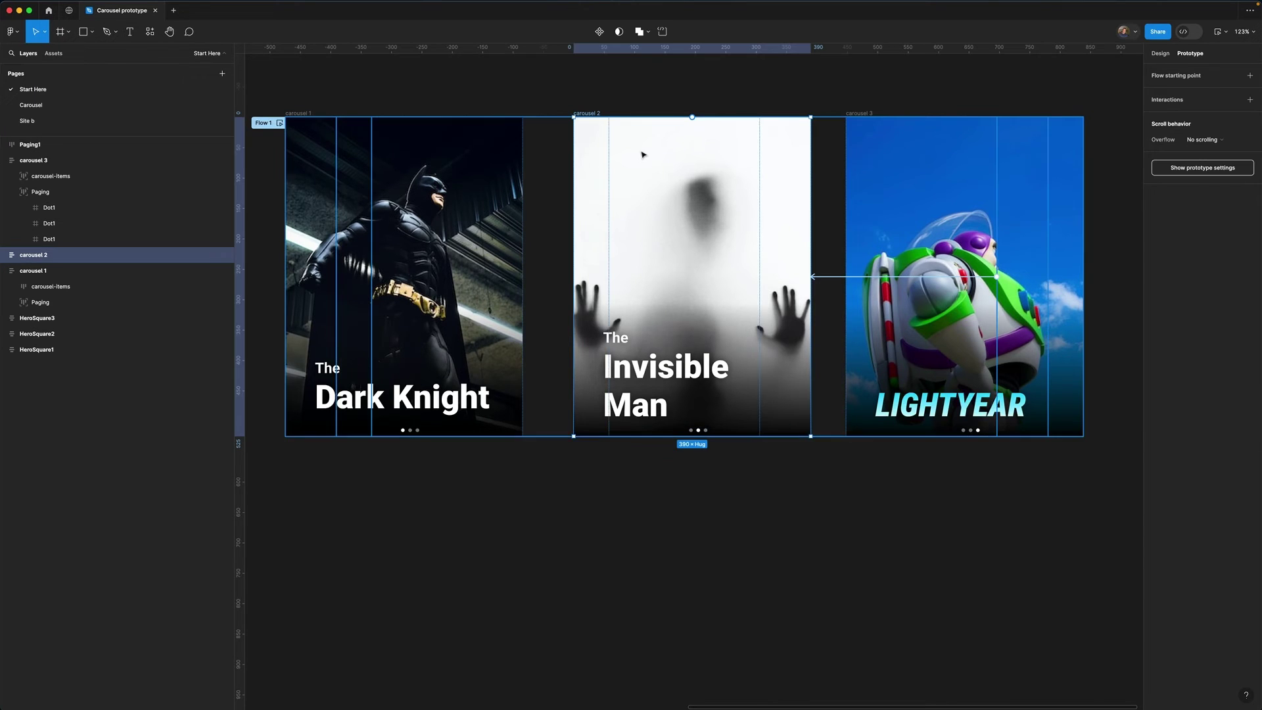
click(4, 255)
click(27, 272)
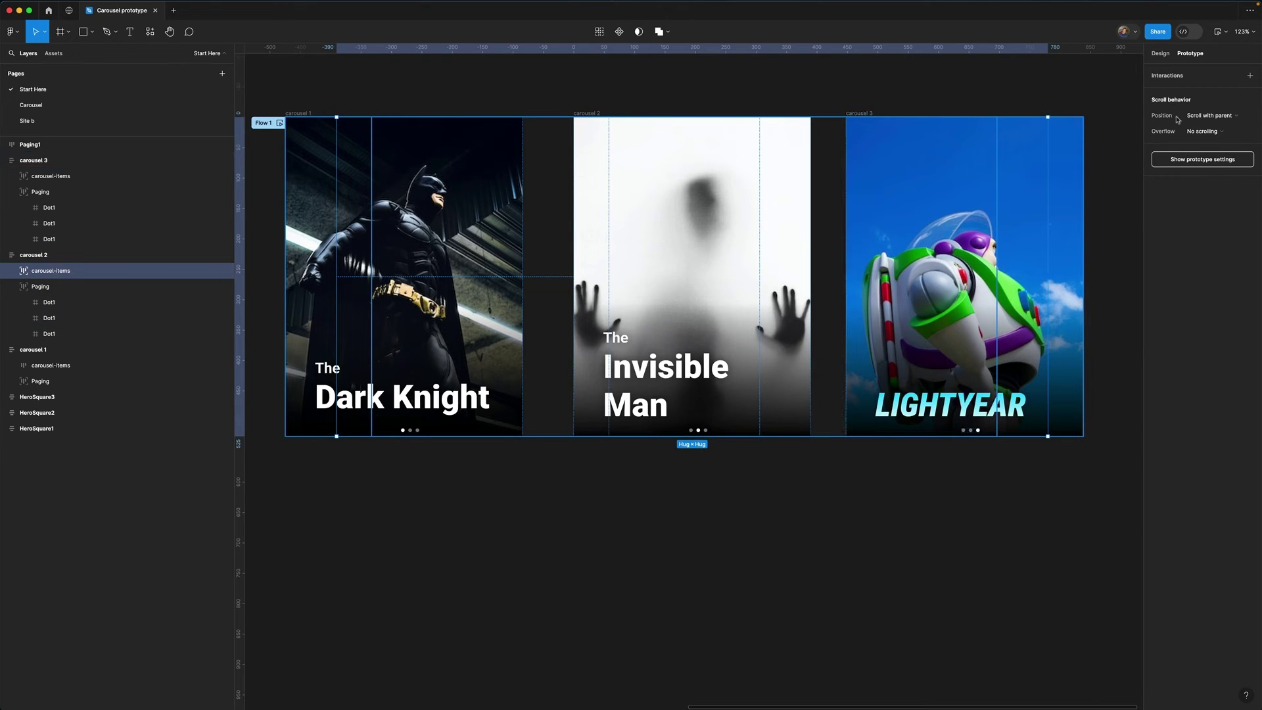
click(1170, 78)
click(1045, 89)
click(1049, 103)
Make the drag interaction of carousel 2's carousel-items layer navigate to carousel 3
click(1117, 116)
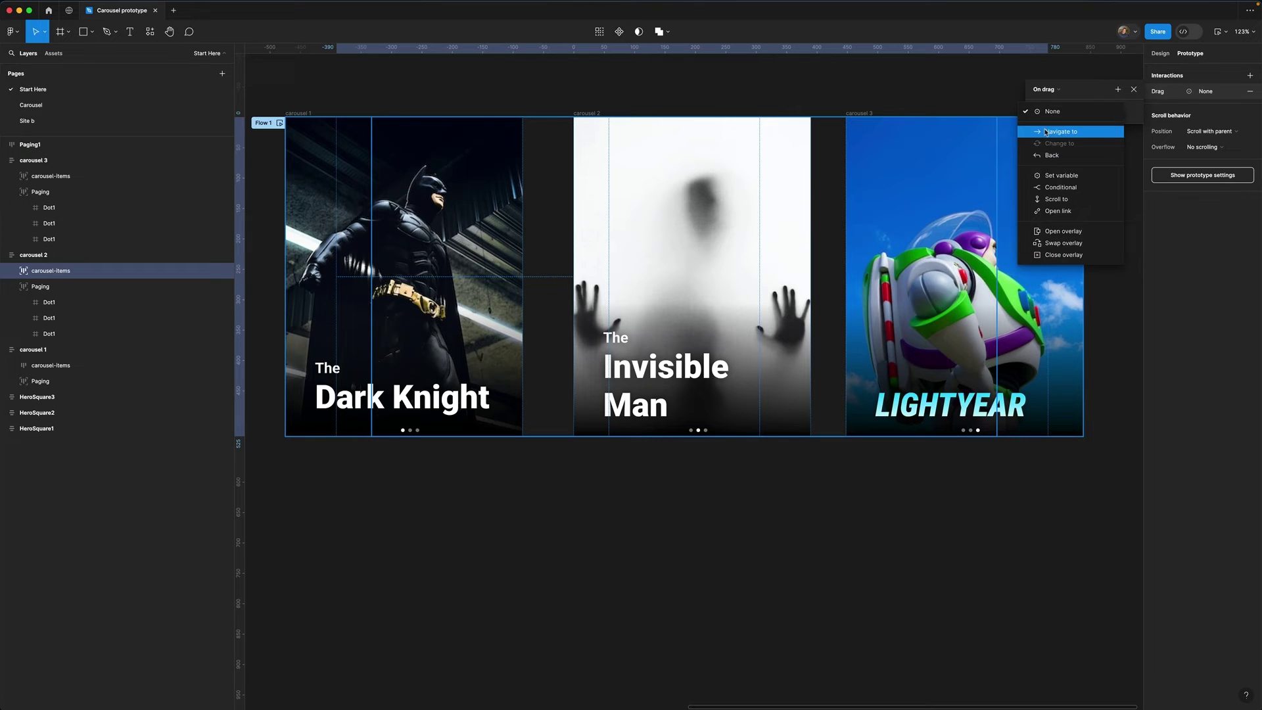
click(1047, 131)
click(1084, 130)
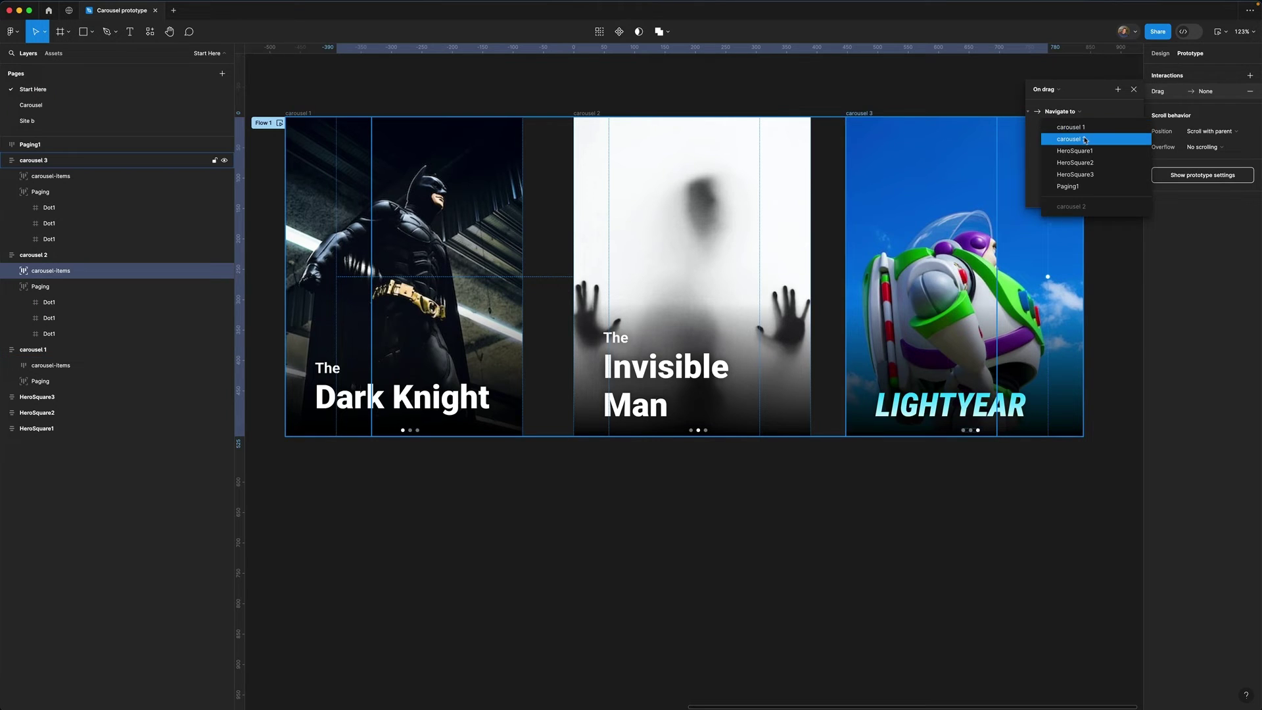
click(1085, 138)
click(1134, 89)
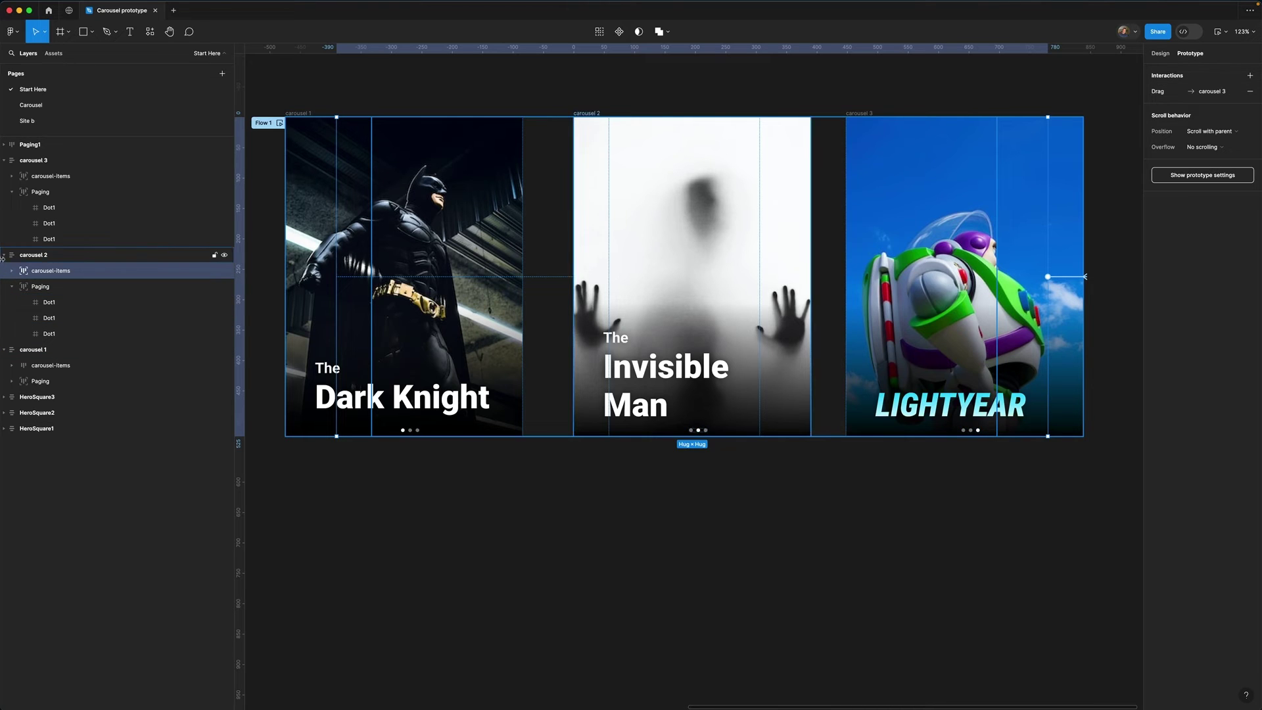
Add a prototype interaction with the On drag trigger to the carousel-items layer in carousel 3
click(4, 255)
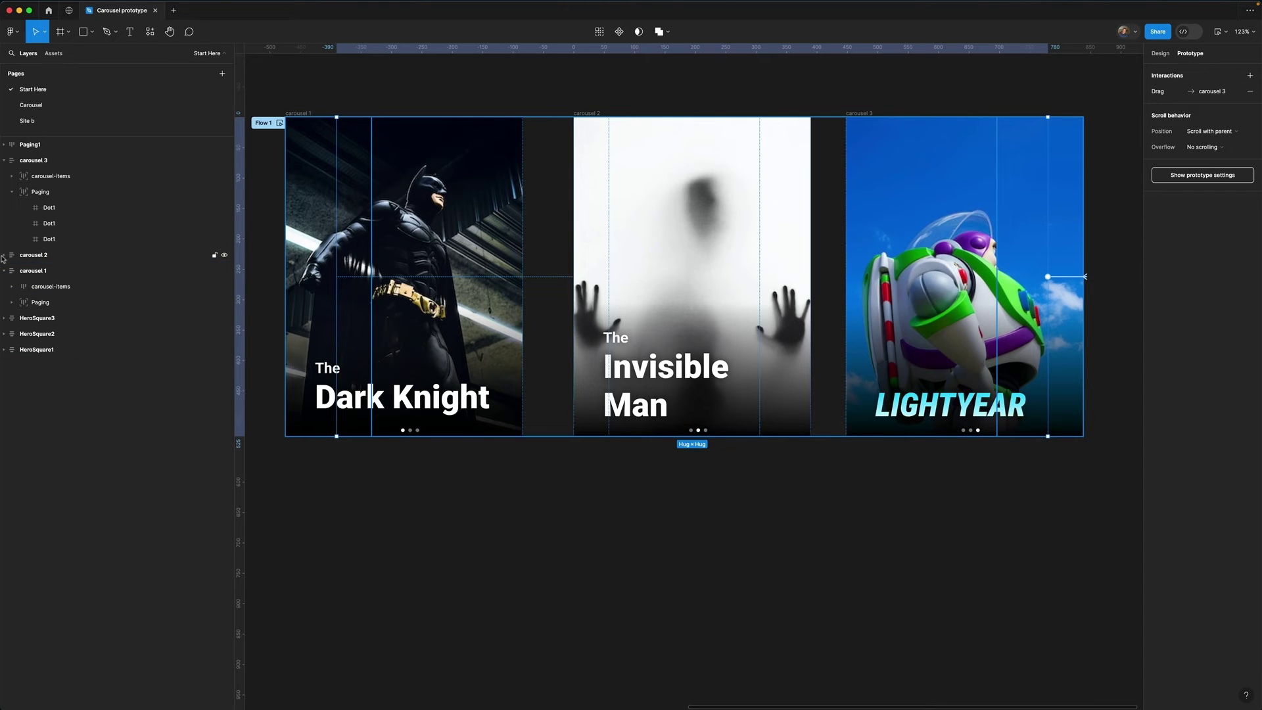
click(35, 177)
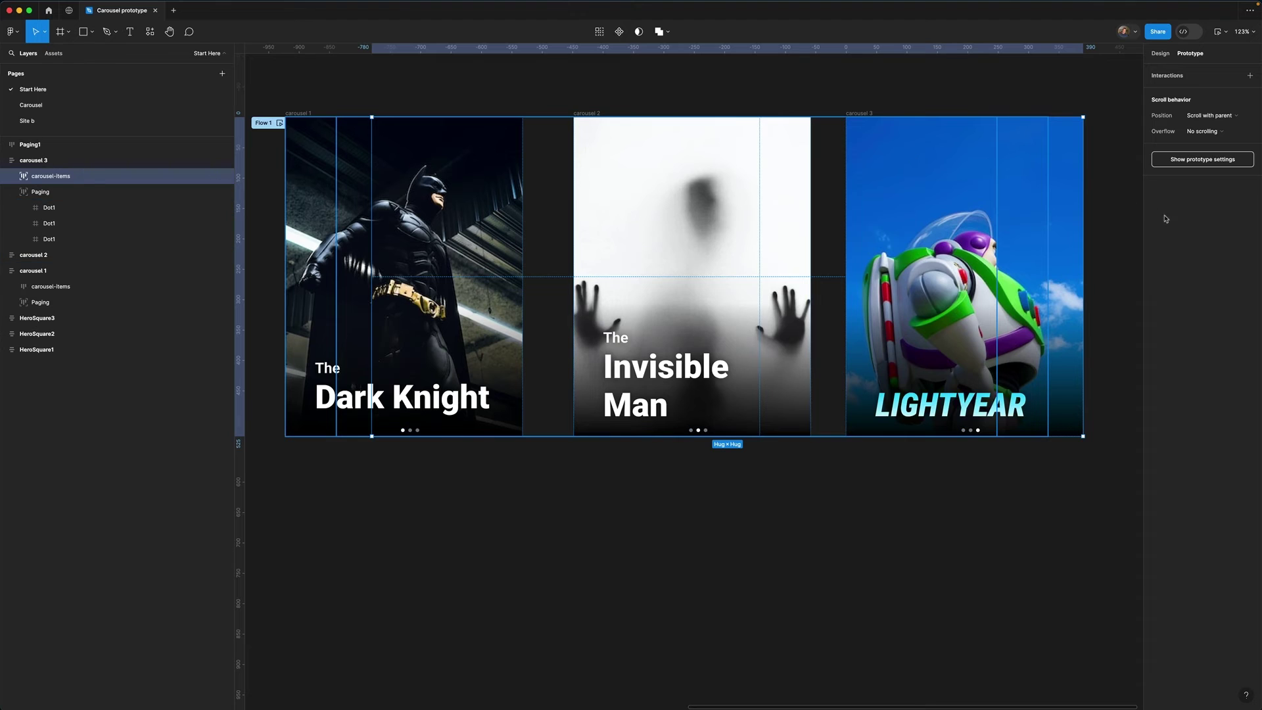
click(1171, 76)
click(1045, 89)
click(1051, 101)
Make carousel 3's drag interaction navigate to carousel 2 with Smart animate, Ease out, 300ms
click(1063, 112)
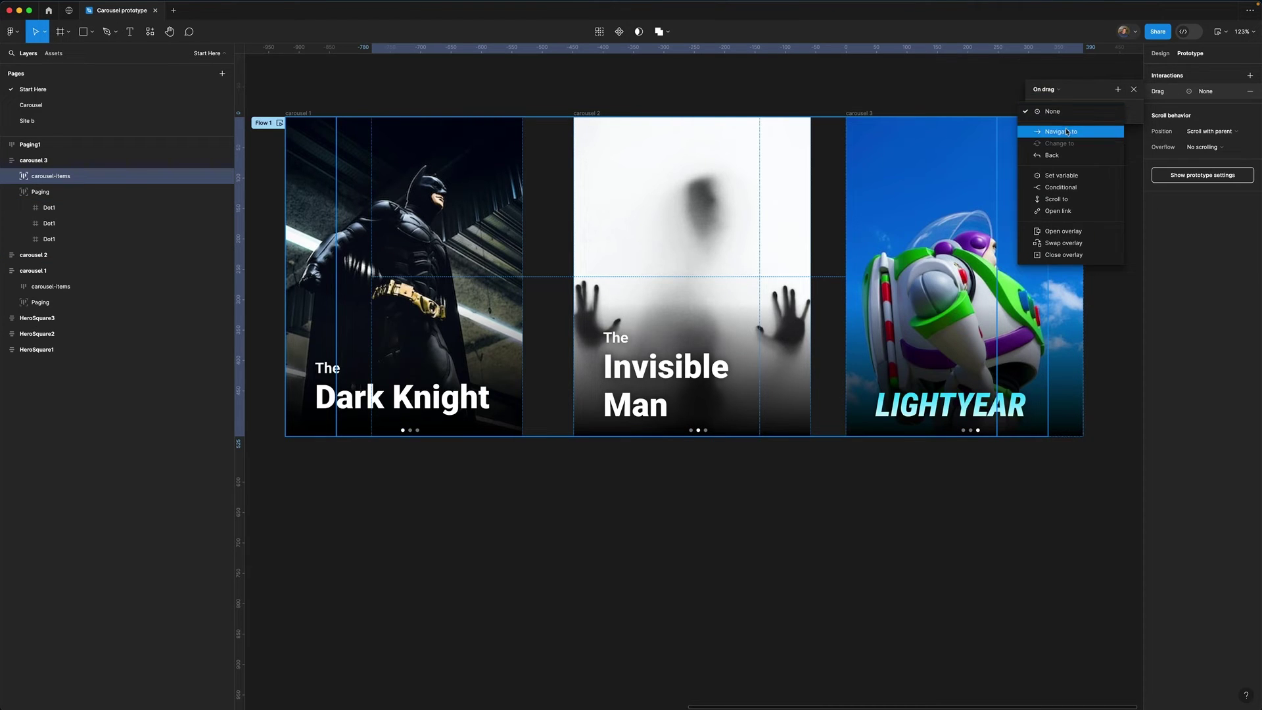
click(1066, 131)
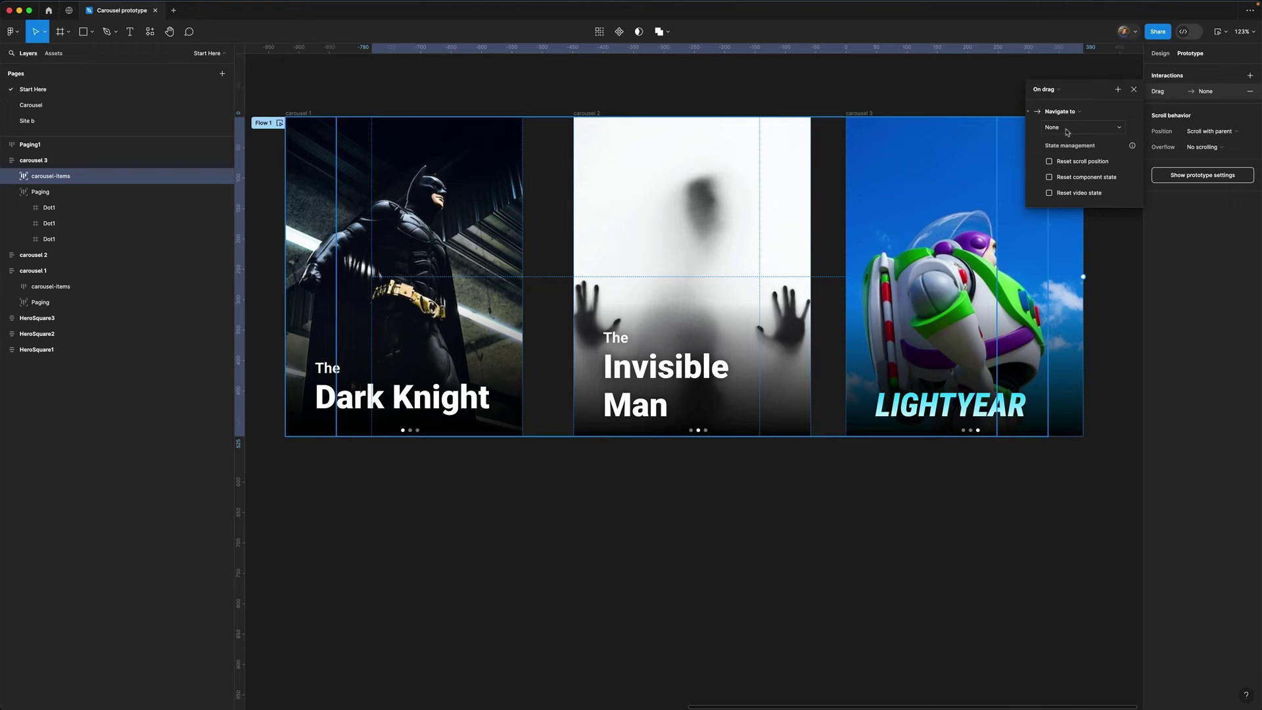
click(1066, 131)
click(1067, 142)
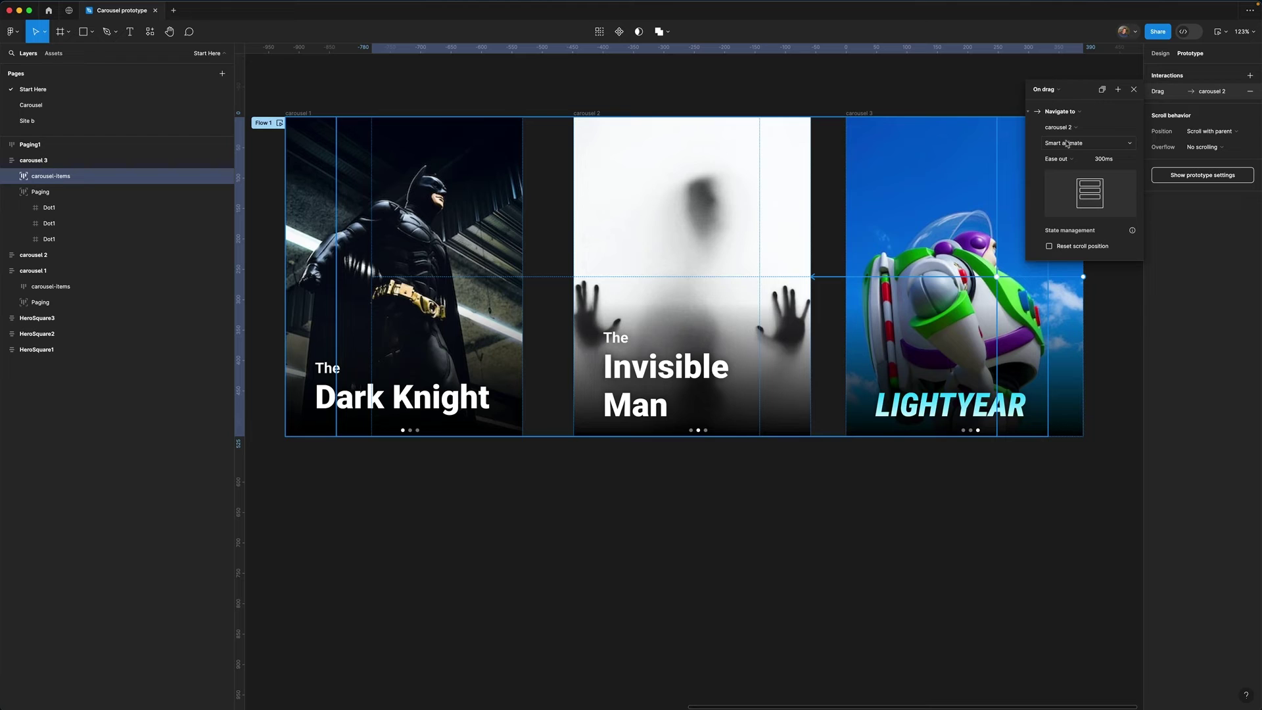
click(1134, 89)
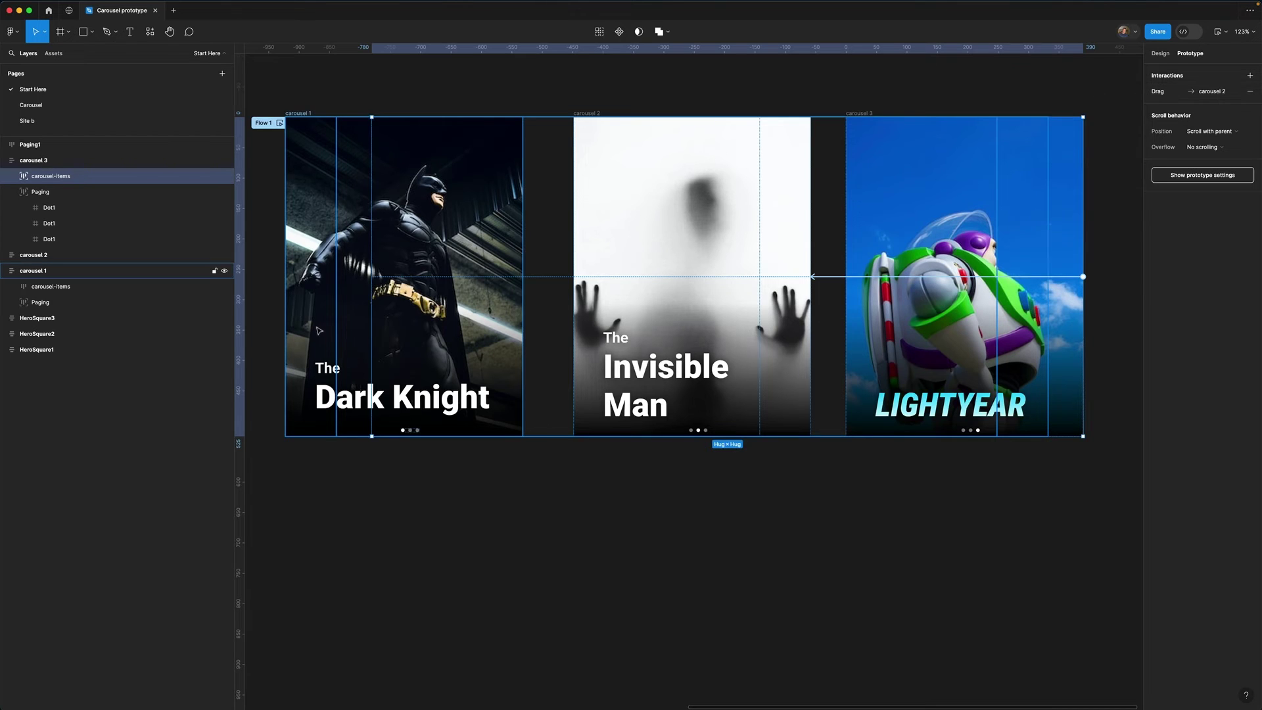
Add a second interaction with the On drag trigger to the carousel-items layer in carousel 2
click(4, 160)
click(4, 176)
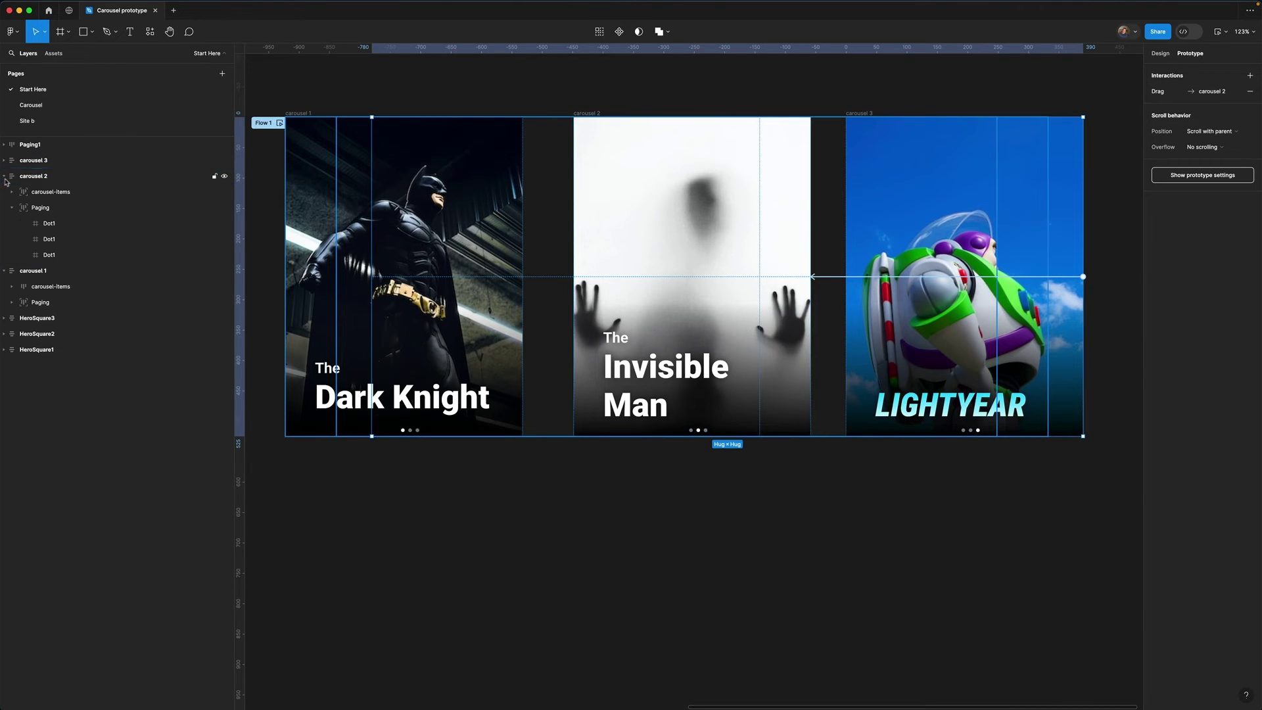
click(46, 196)
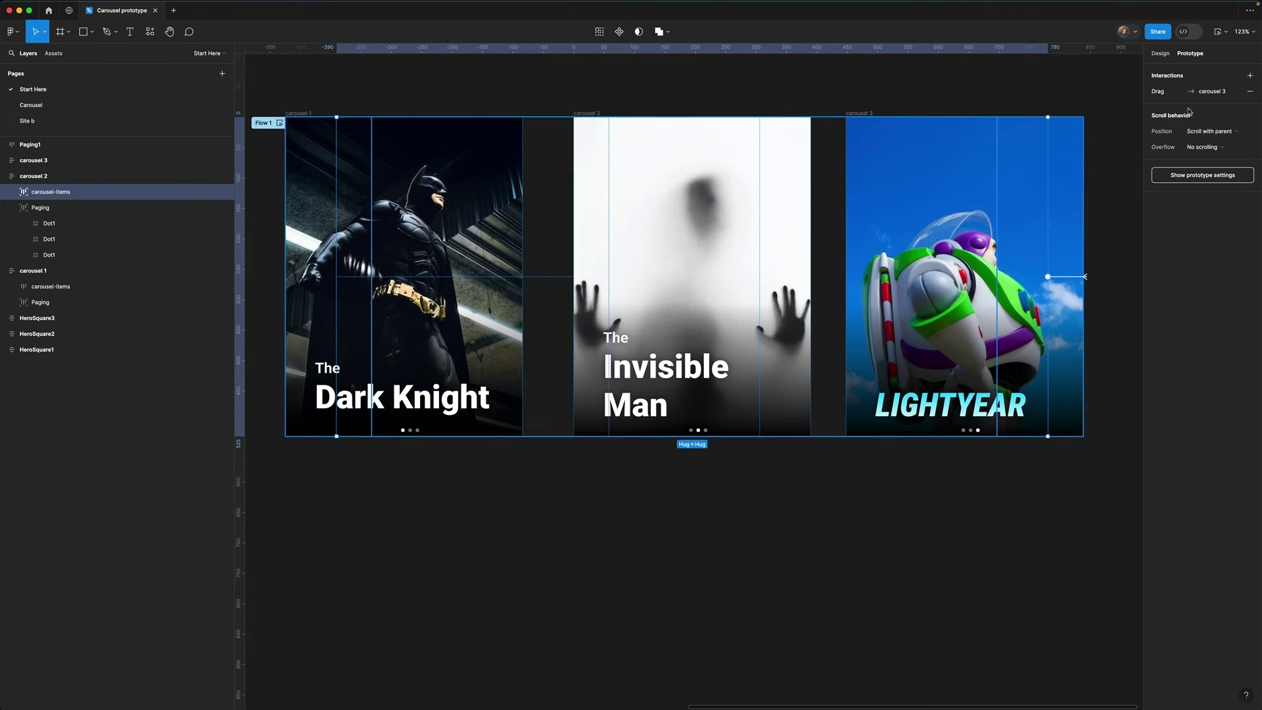
click(1250, 75)
click(1050, 91)
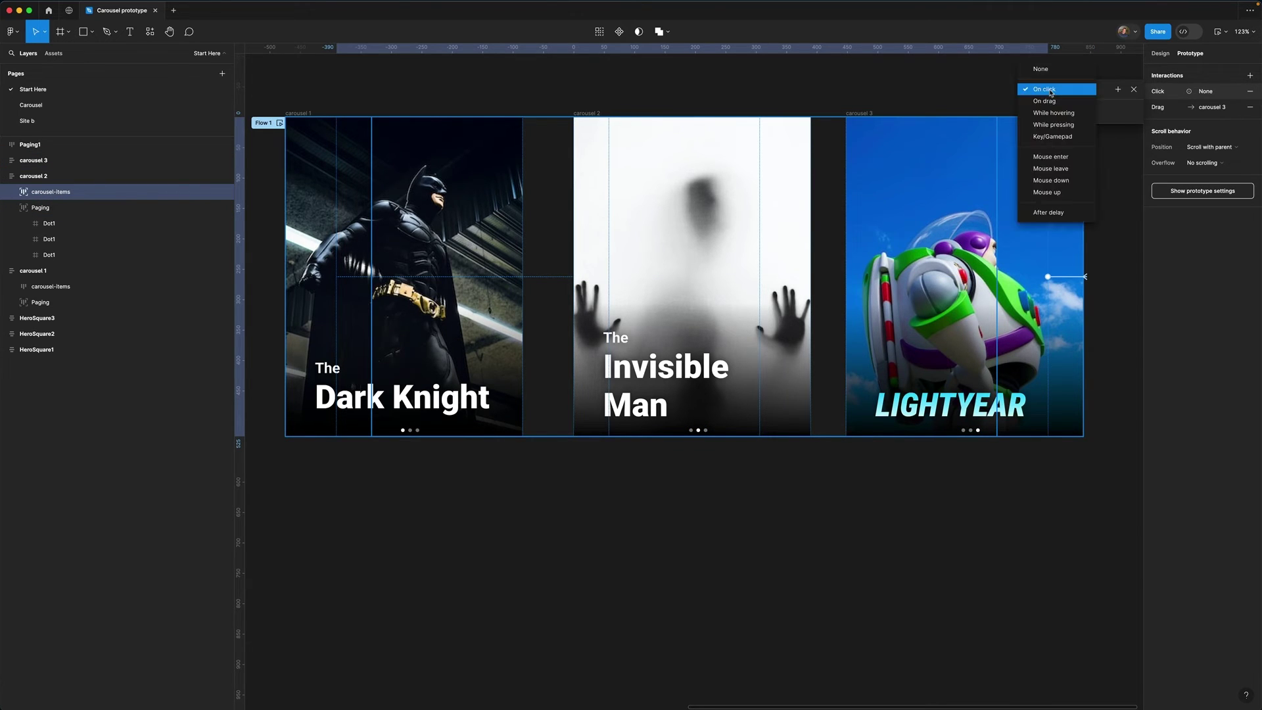
click(1046, 101)
Make carousel 2's second drag interaction navigate to carousel 1 with Smart animate, Ease out, 300ms
click(1061, 113)
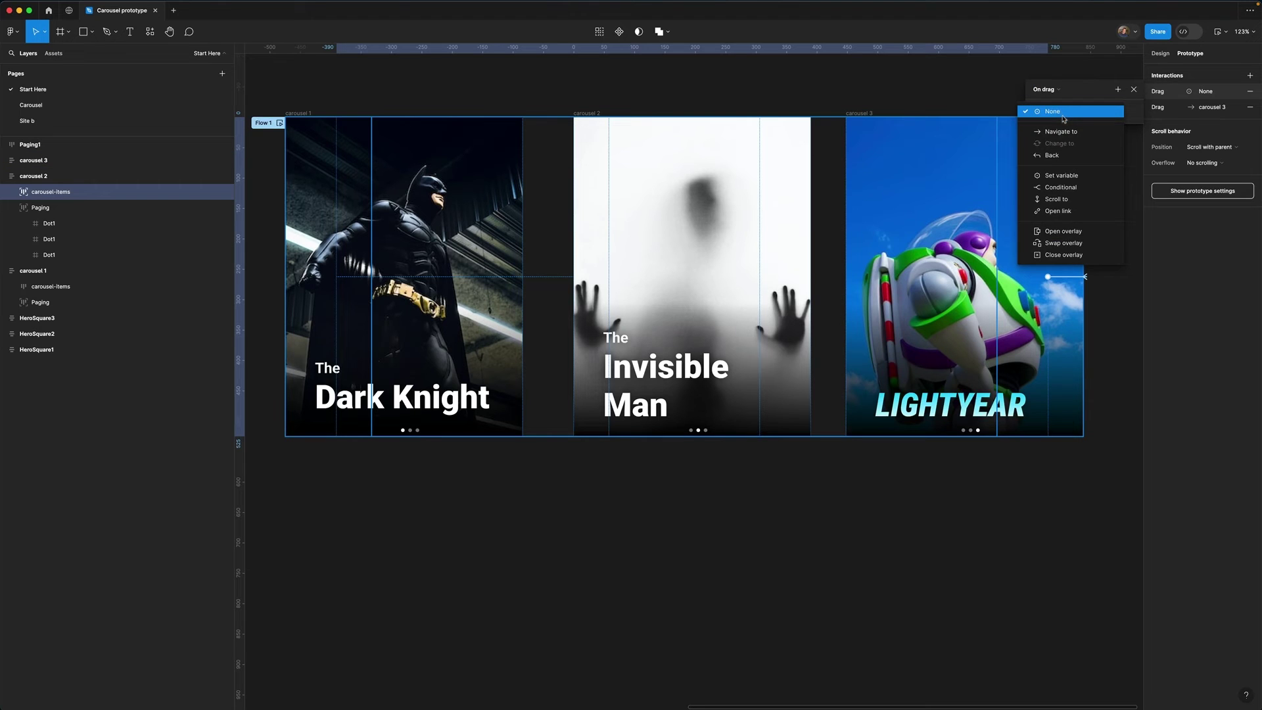
click(1061, 131)
click(1067, 128)
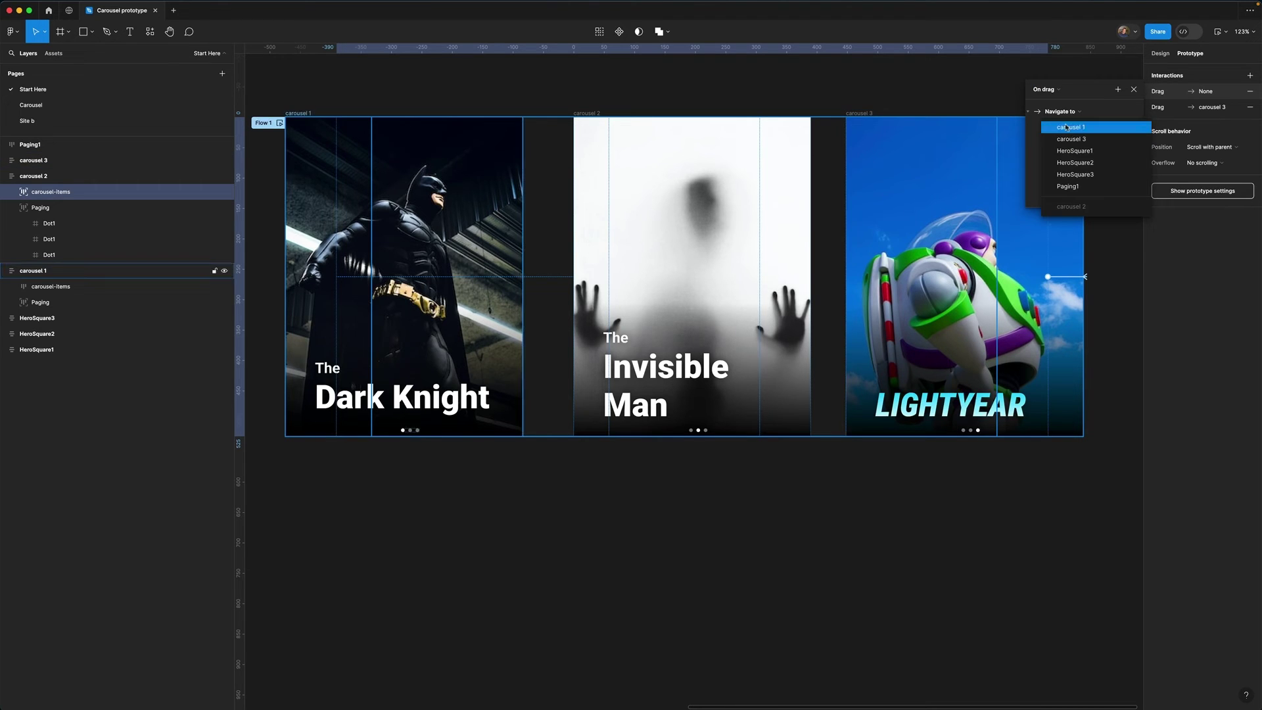
click(1066, 128)
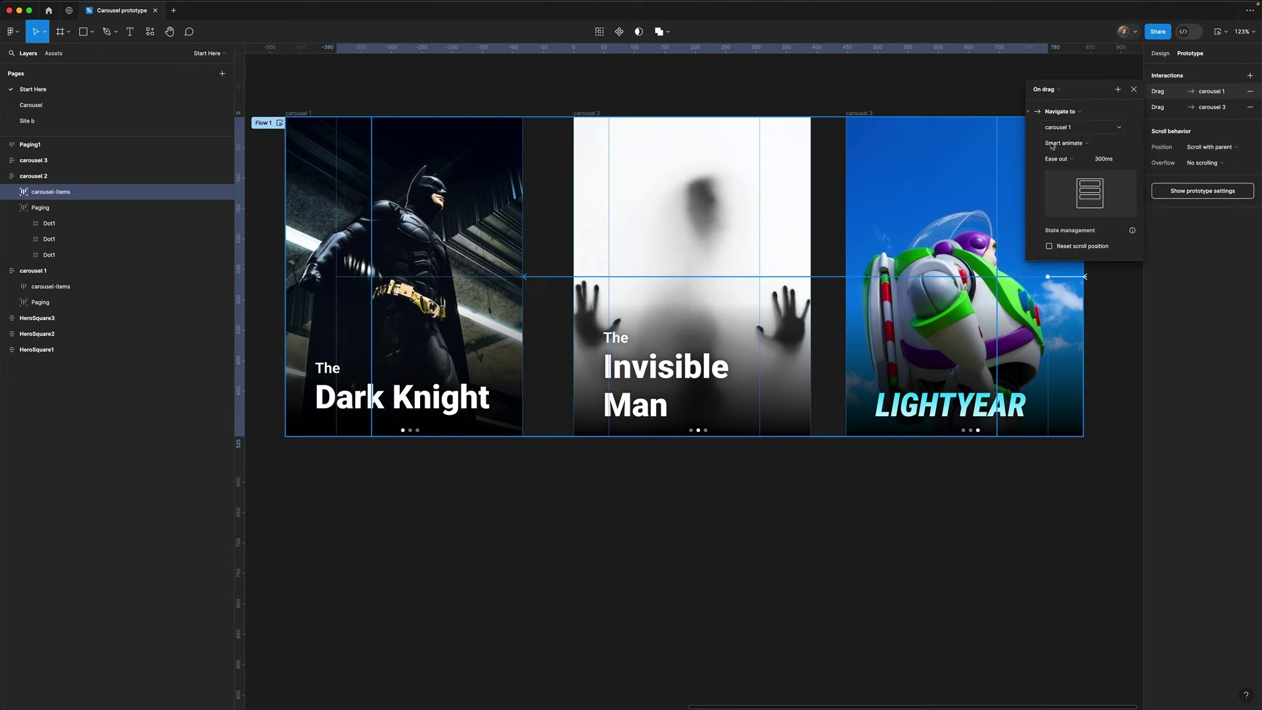
click(1133, 89)
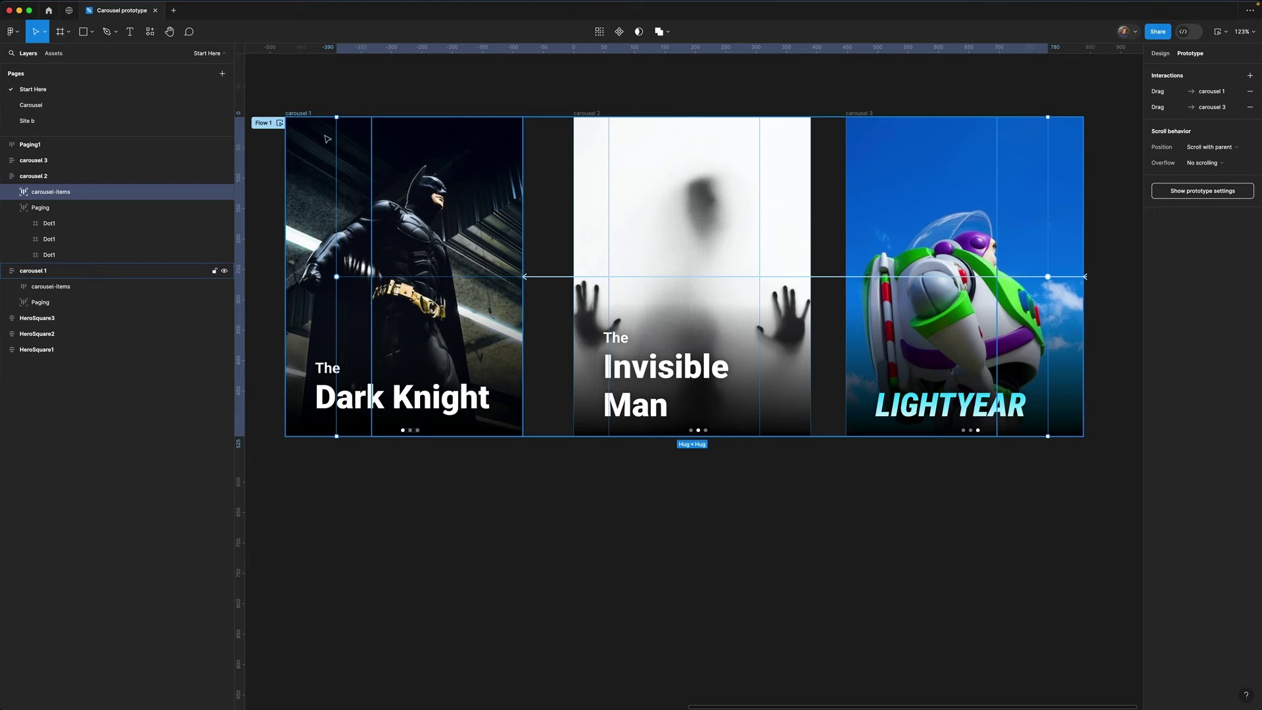
Preview Flow 1 and test swiping between all three slides, closing the preview when done
click(279, 123)
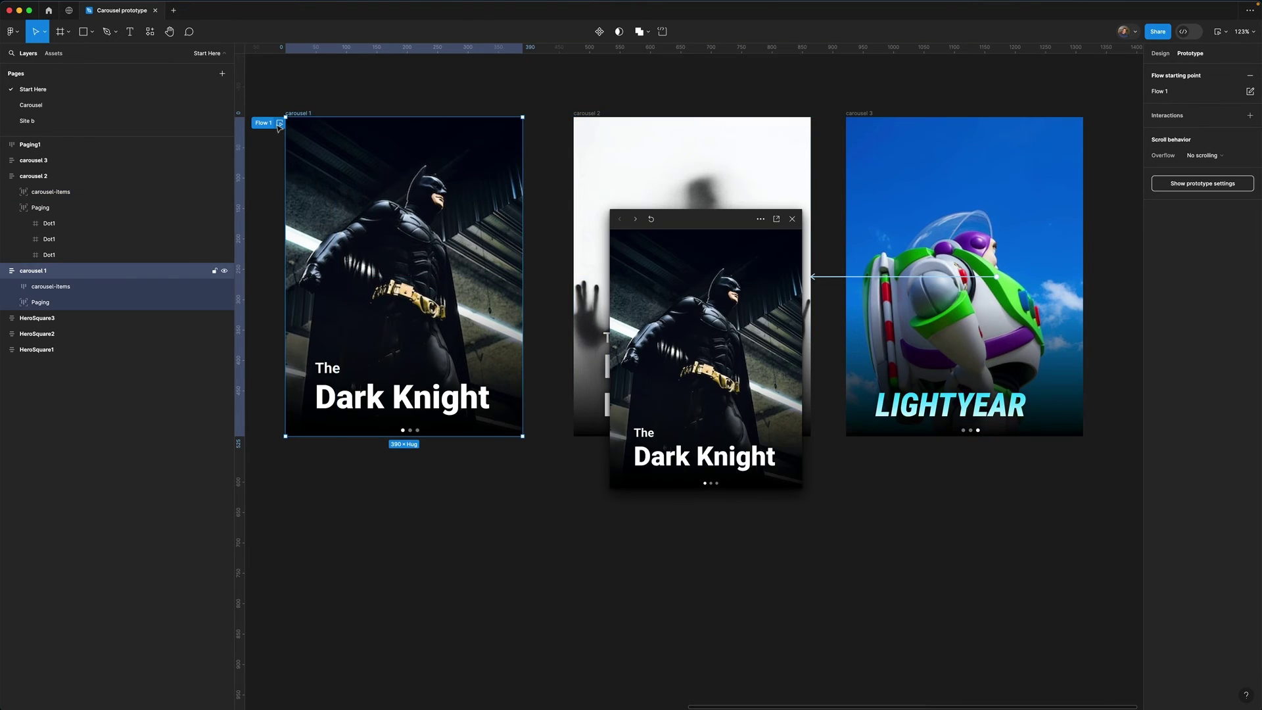
drag(699, 224, 679, 244)
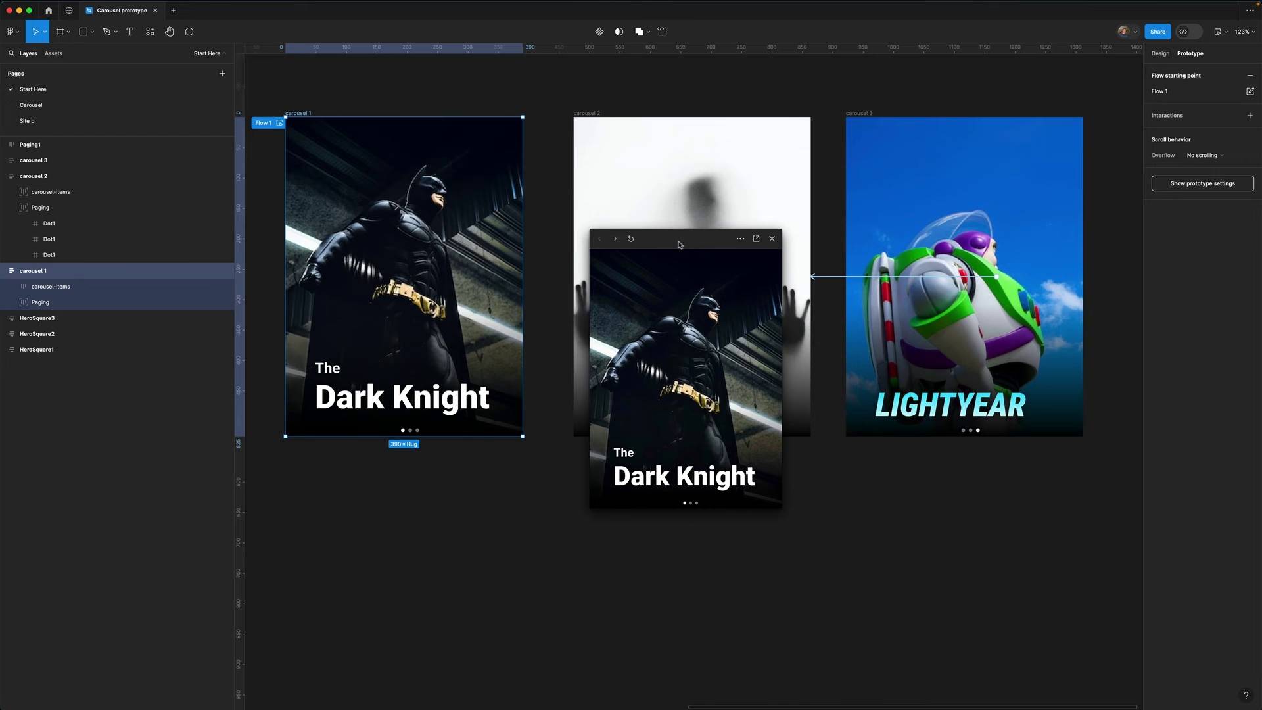
drag(763, 395, 667, 420)
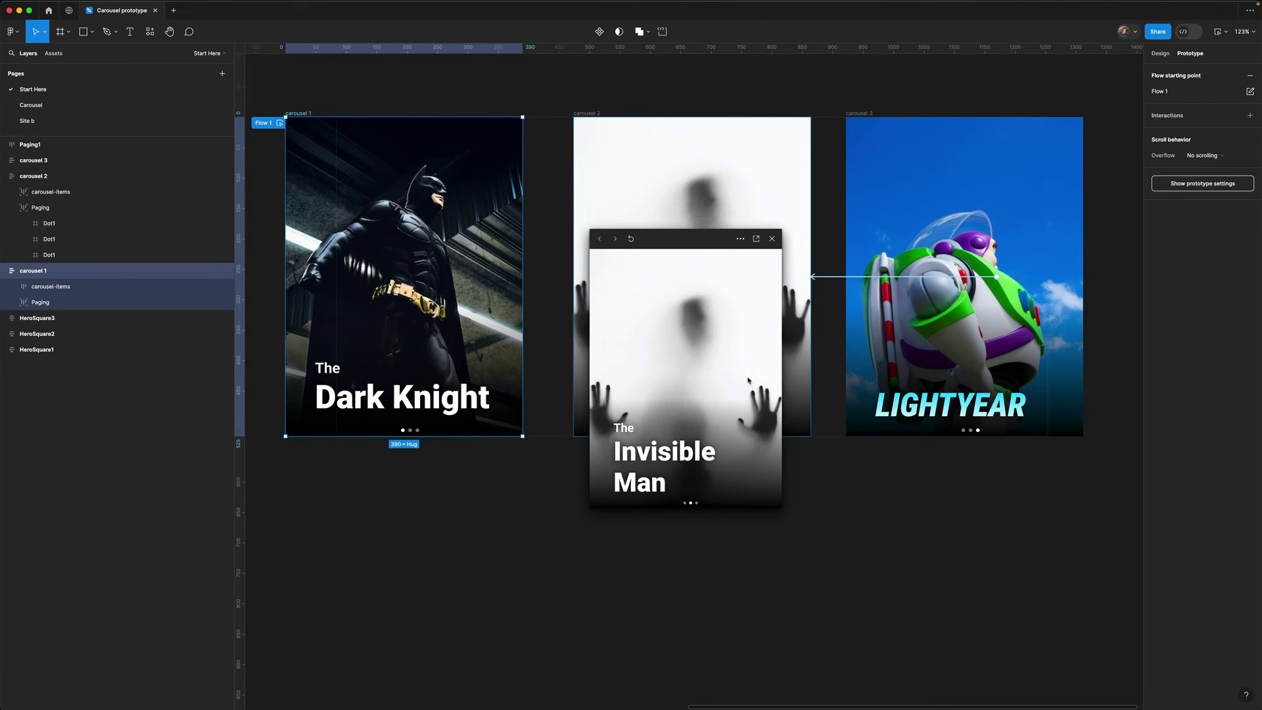
mouse_move(763, 375)
mouse_down()
mouse_move(614, 385)
mouse_move(749, 395)
mouse_up()
mouse_move(631, 394)
mouse_down()
mouse_move(754, 401)
mouse_move(578, 404)
mouse_move(709, 410)
mouse_move(618, 407)
mouse_up()
drag(729, 402, 624, 405)
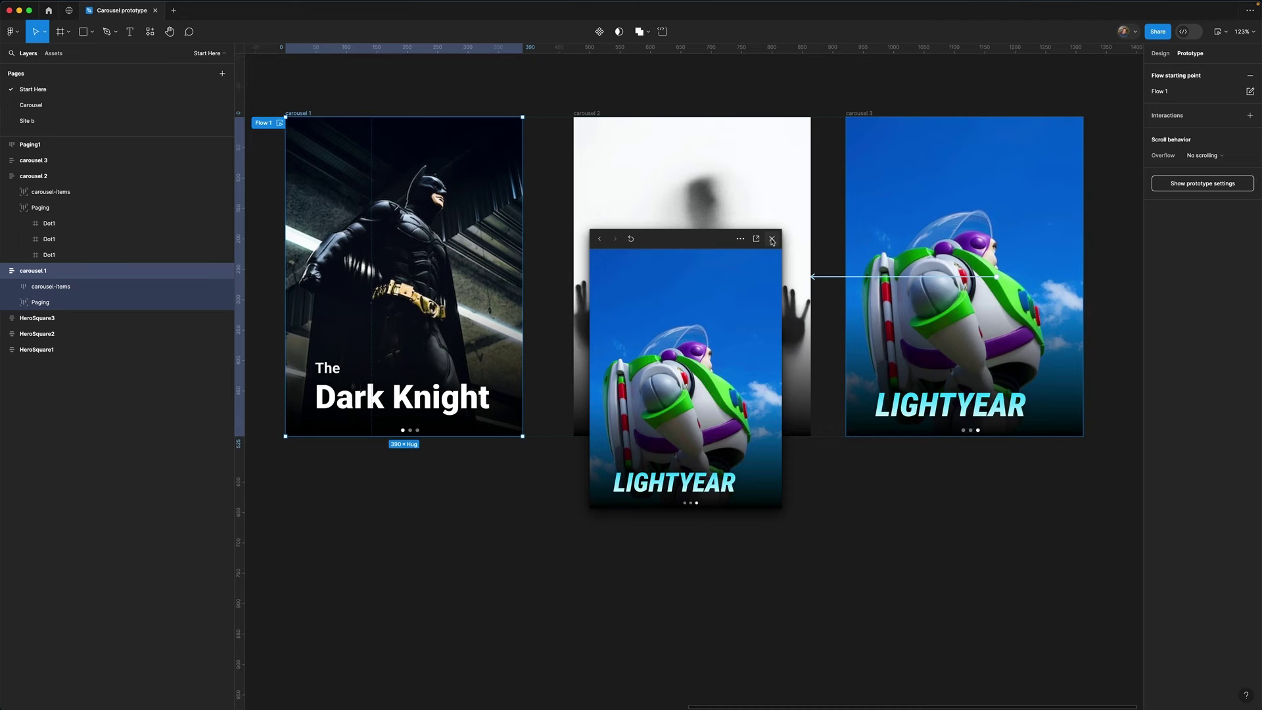
click(772, 240)
click(732, 511)
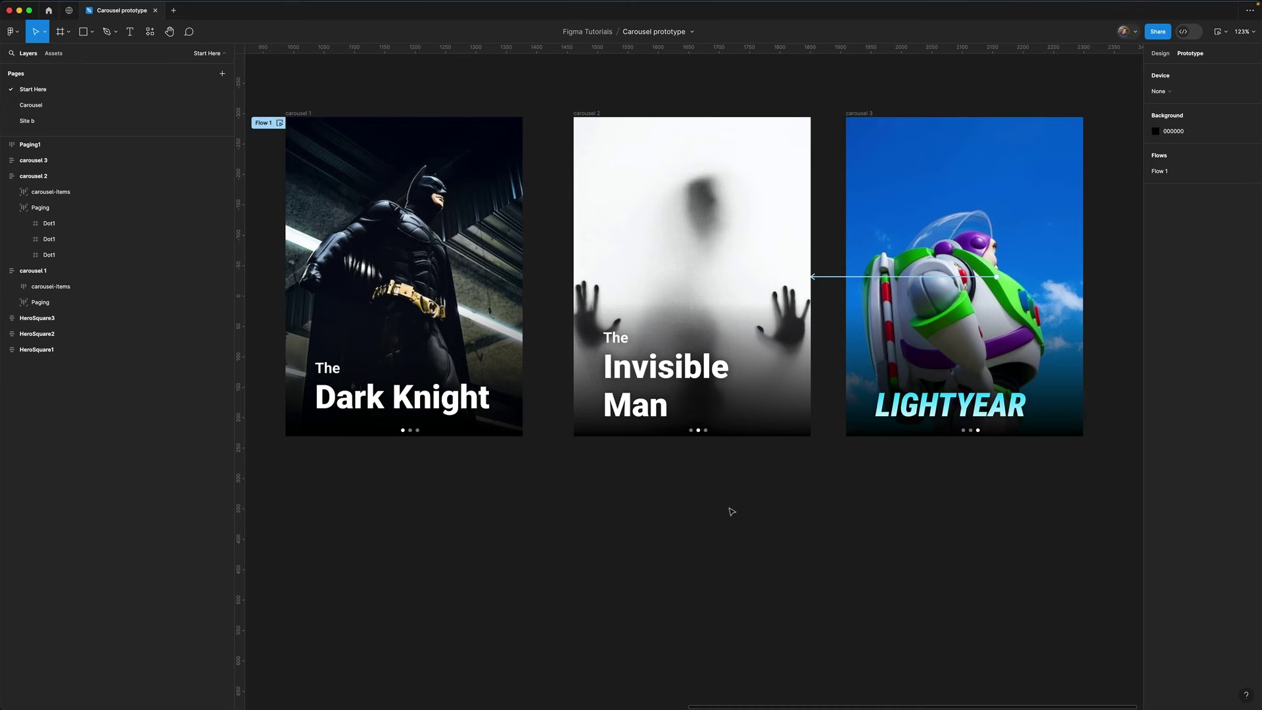
Combine the carousel 1, carousel 2 and carousel 3 frames into a component set
key(shift+0)
key(minus)
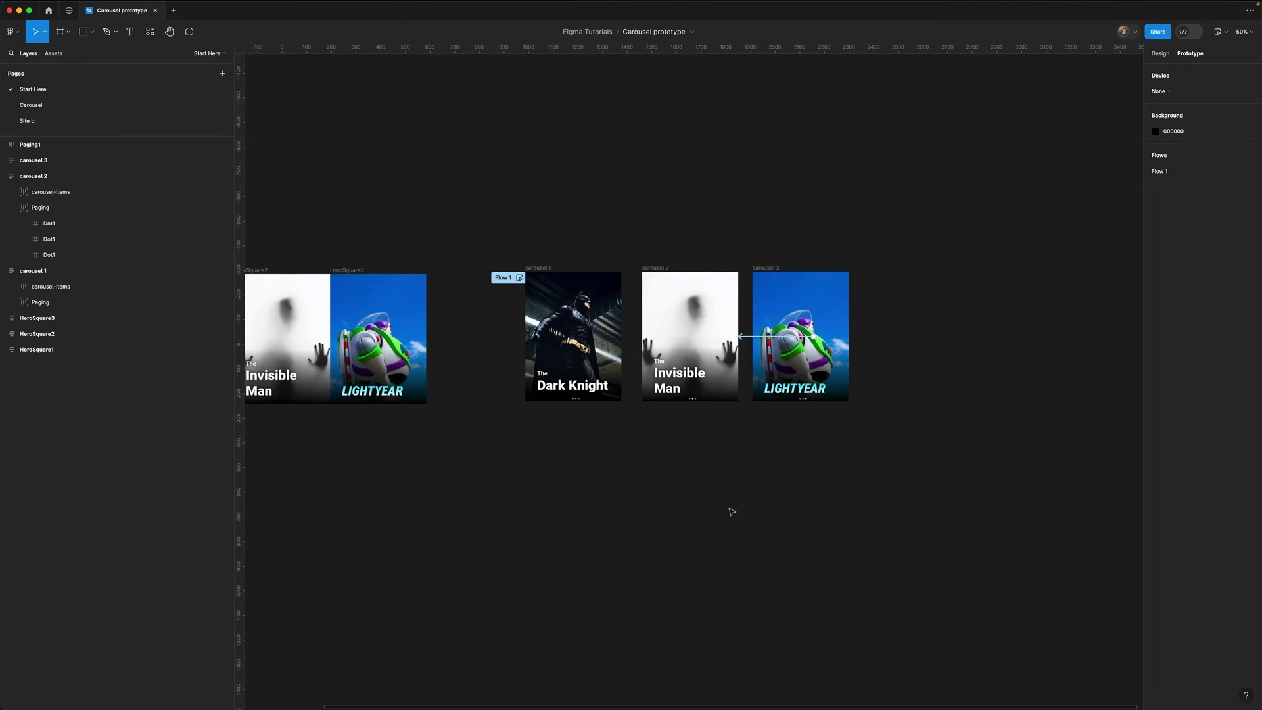
scroll(705, 510, right, 2)
drag(419, 227, 875, 454)
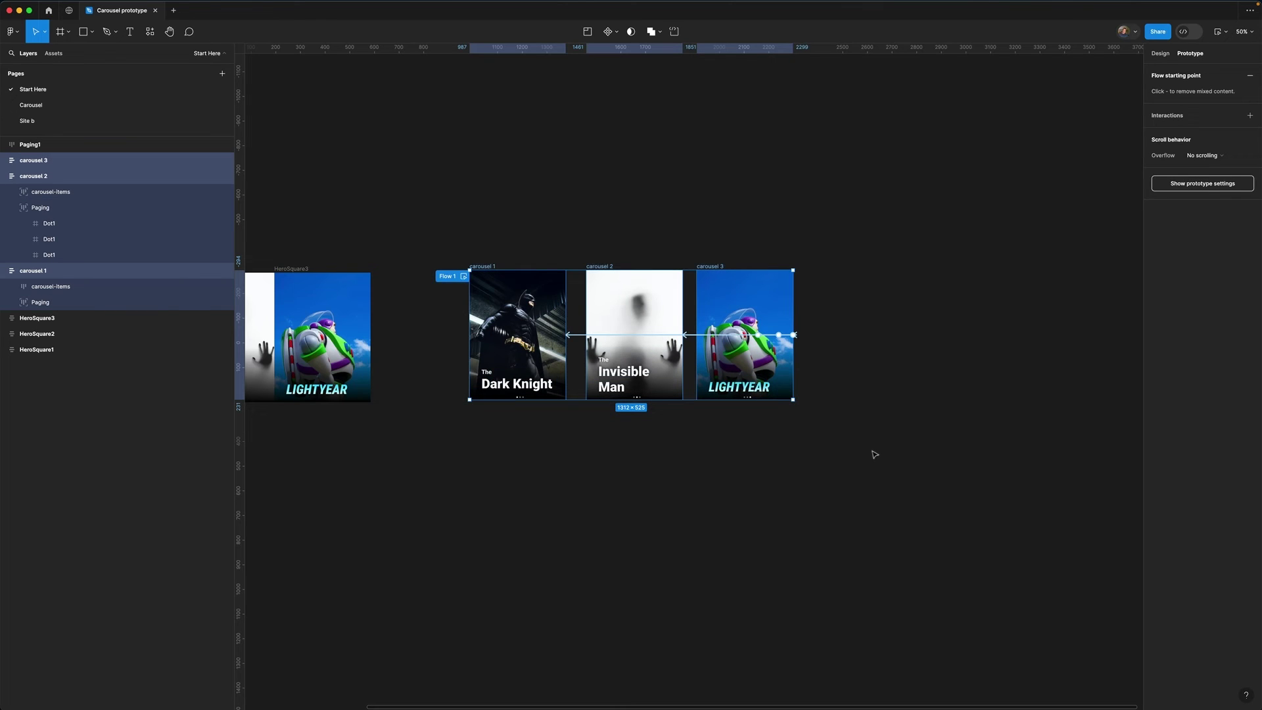
click(617, 34)
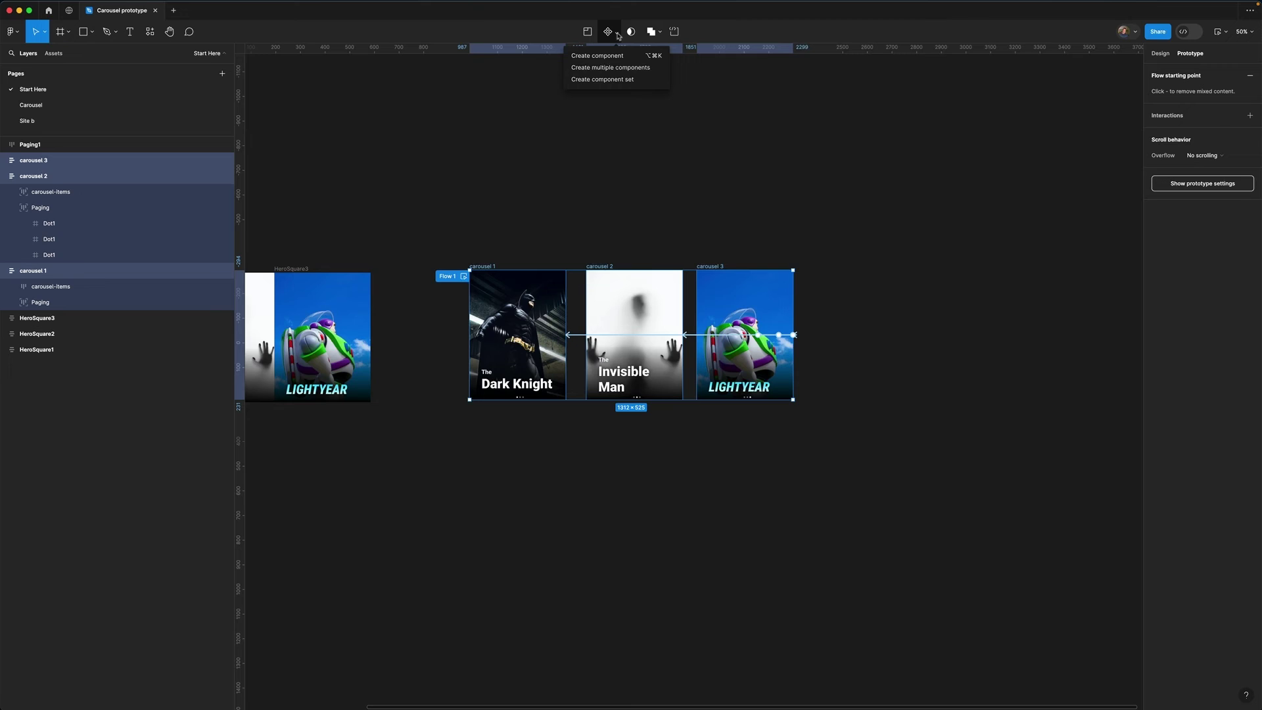
click(599, 82)
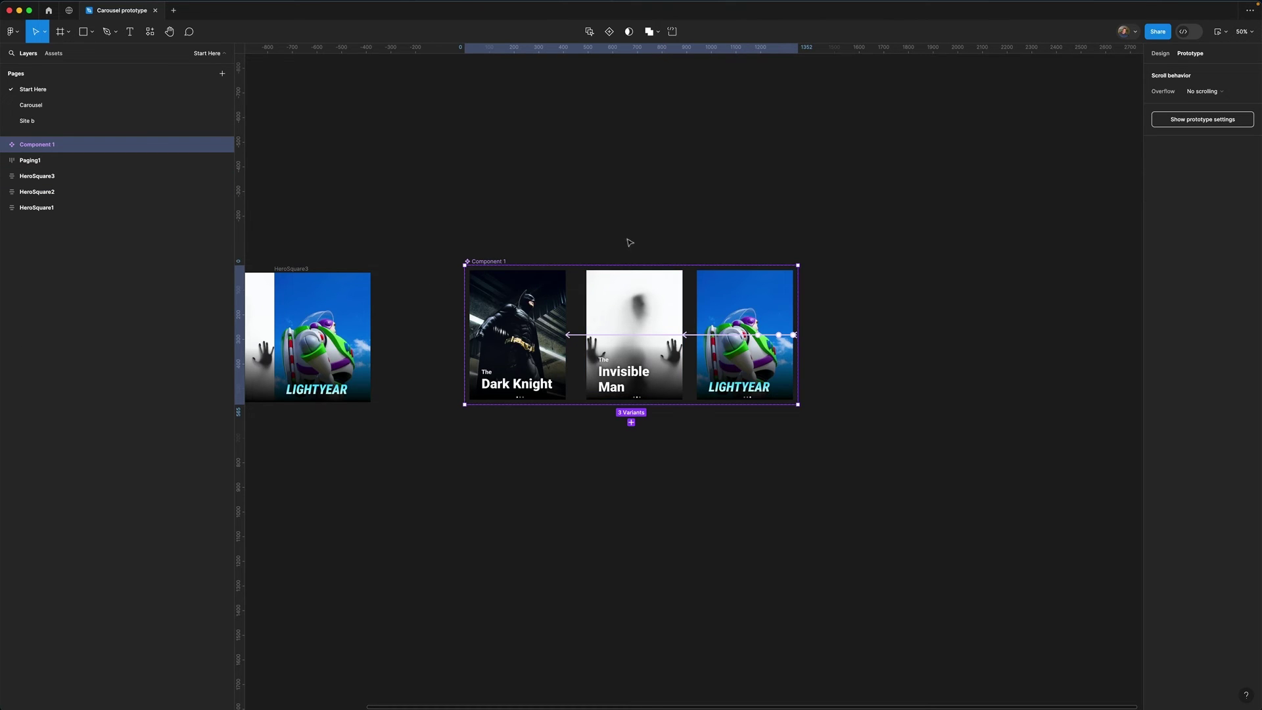
Rename the component set as carousel
double_click(496, 261)
text(carou)
key(BackSpace)
key(BackSpace)
text(ousel)
key(Return)
Add an iPhone 13 & 14 frame beside the component set and place an instance of the carousel component at its upper edge
click(53, 54)
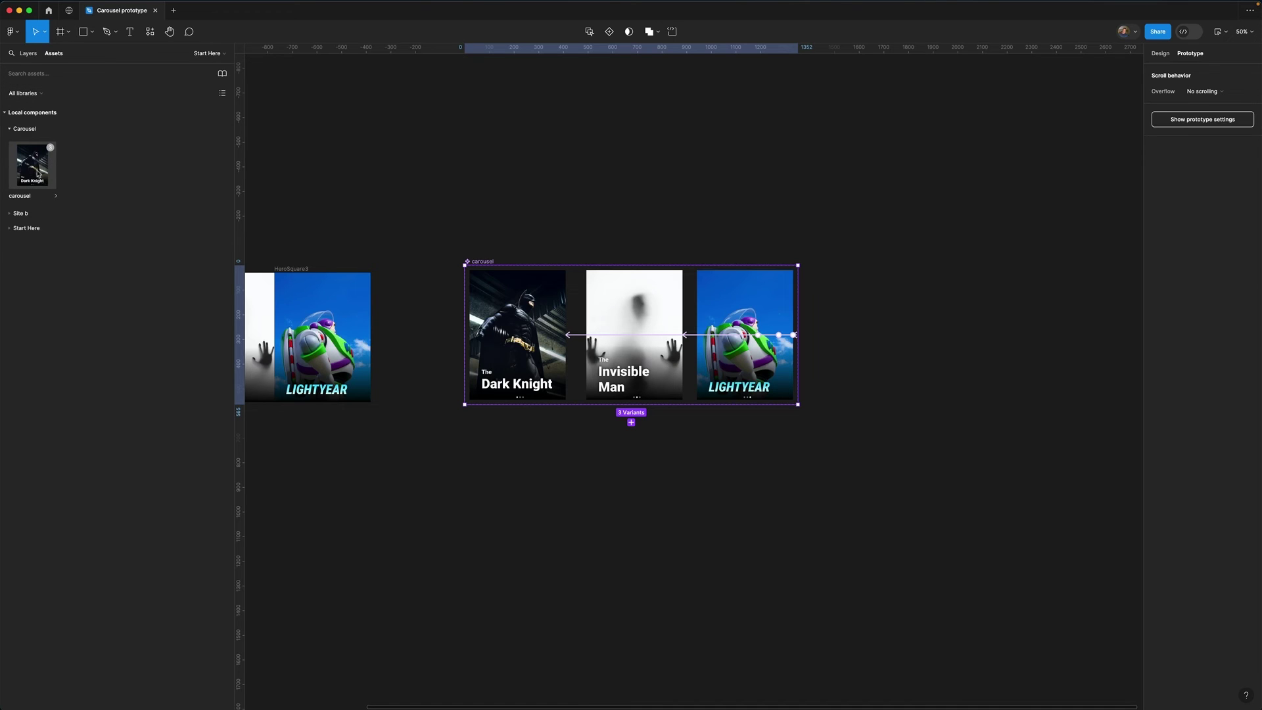
click(897, 292)
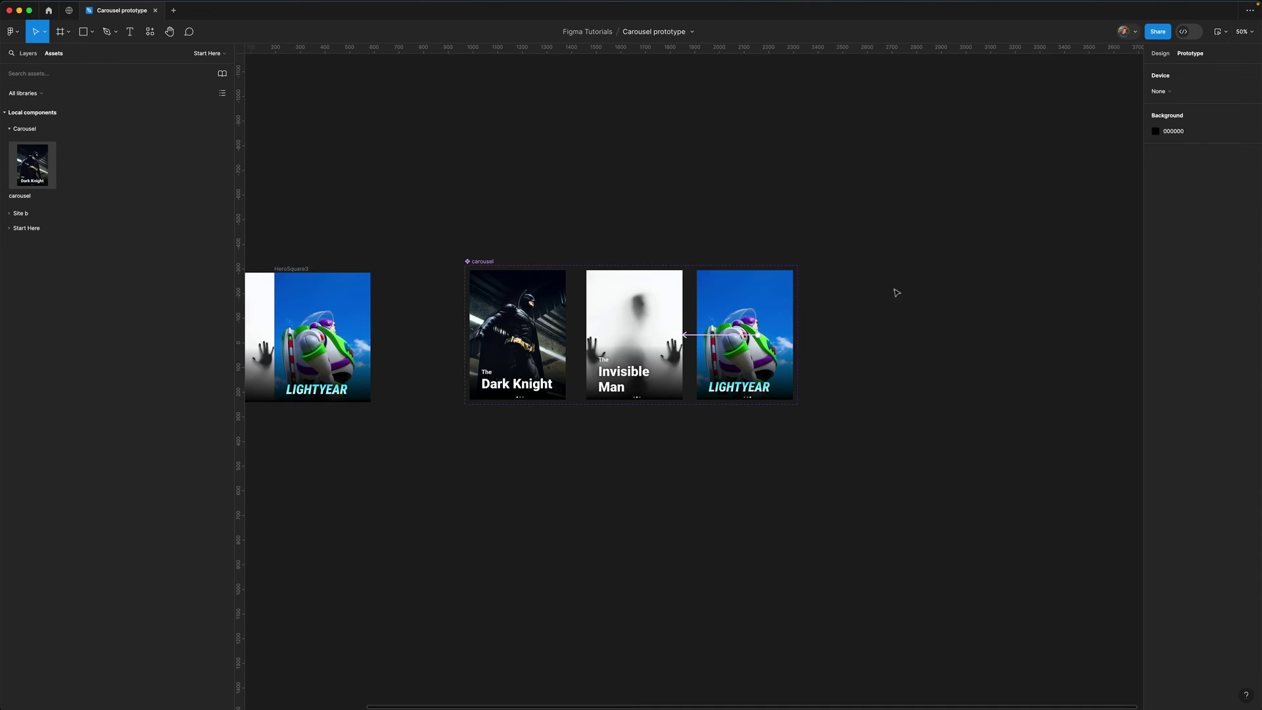
click(59, 34)
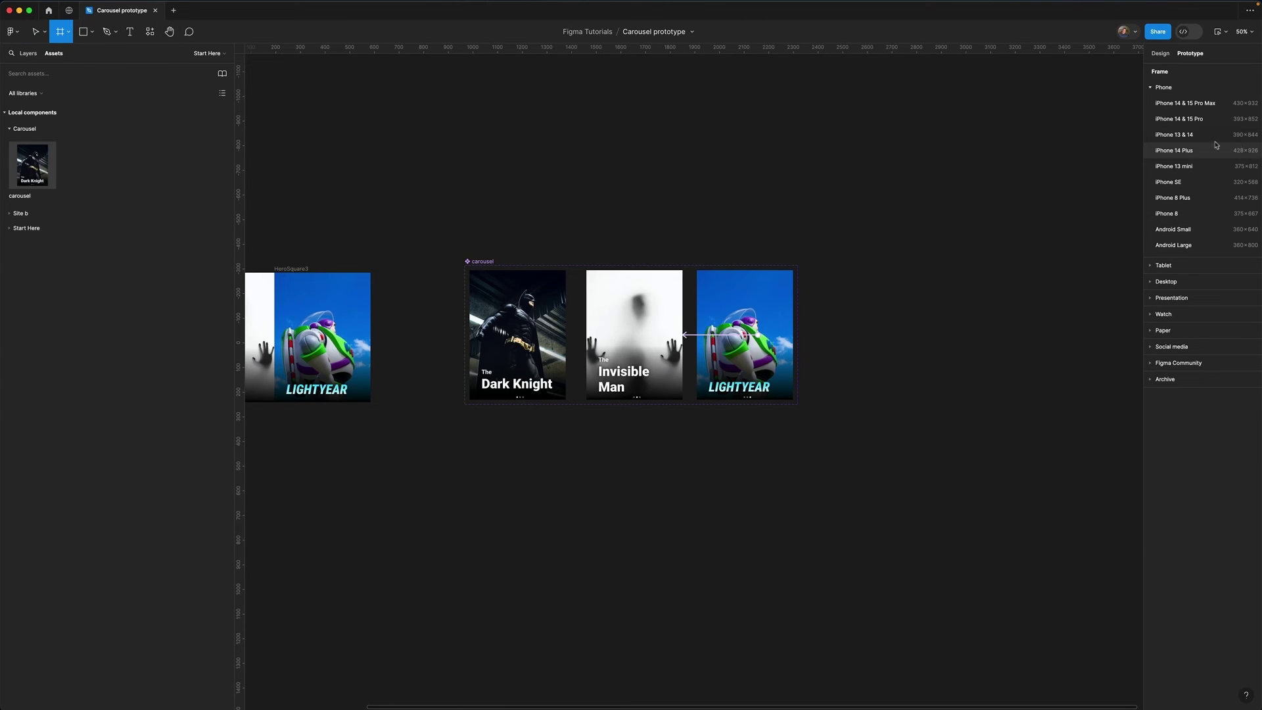
click(1190, 138)
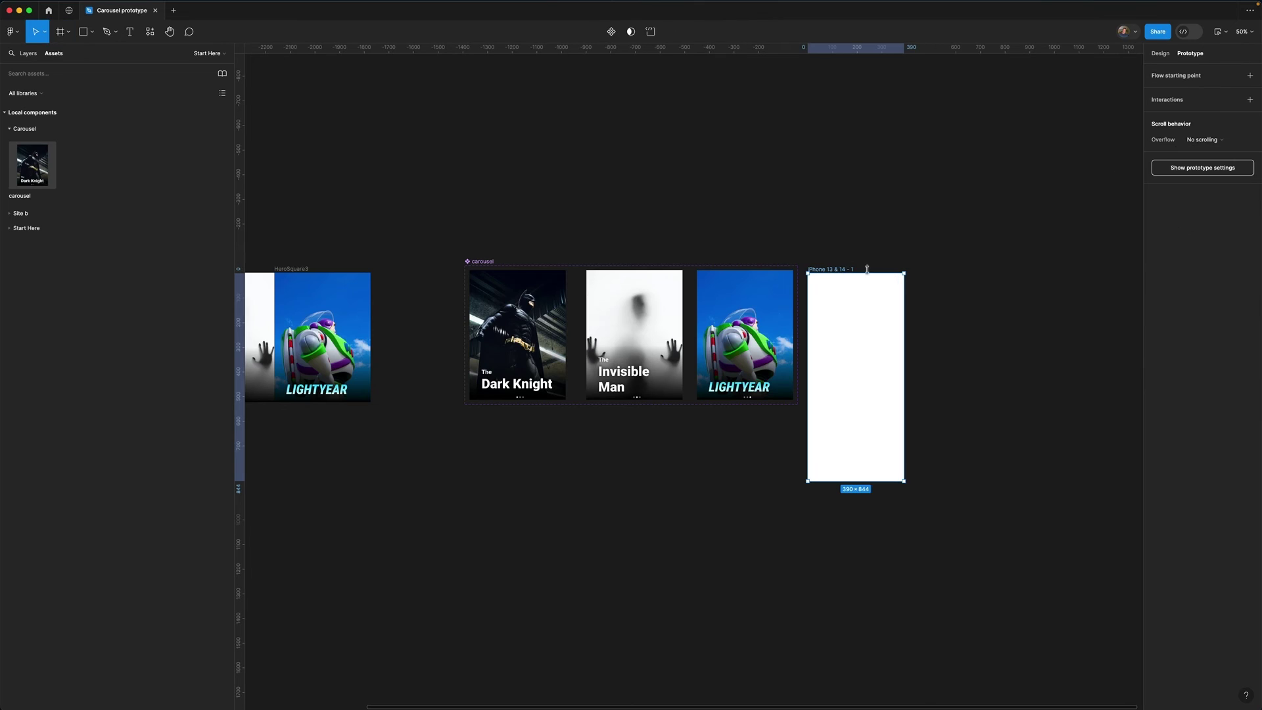
drag(836, 272, 876, 262)
drag(26, 166, 871, 311)
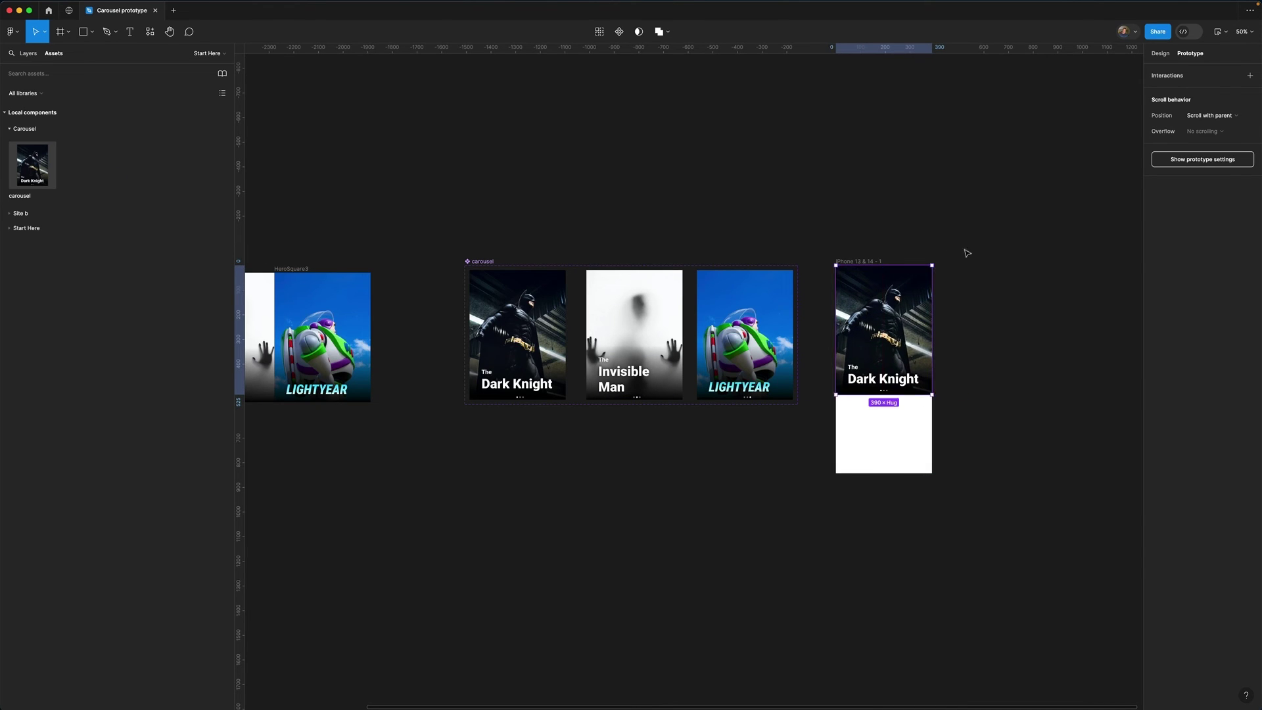
Rename the iPhone 13 & 14 frame as Home
click(864, 262)
double_click(863, 260)
text(Home)
key(Return)
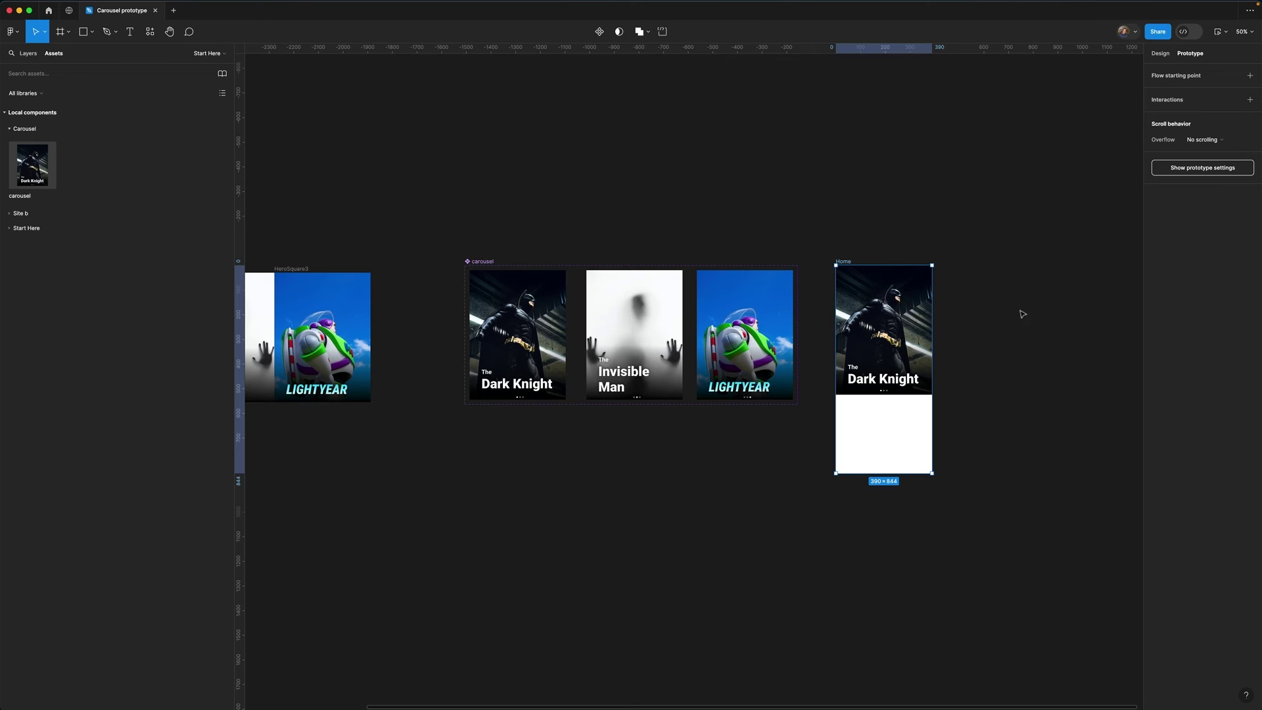
Add a flow starting point to the Home frame and move the frame slightly farther from the carousel component set
scroll(851, 318, right, 5)
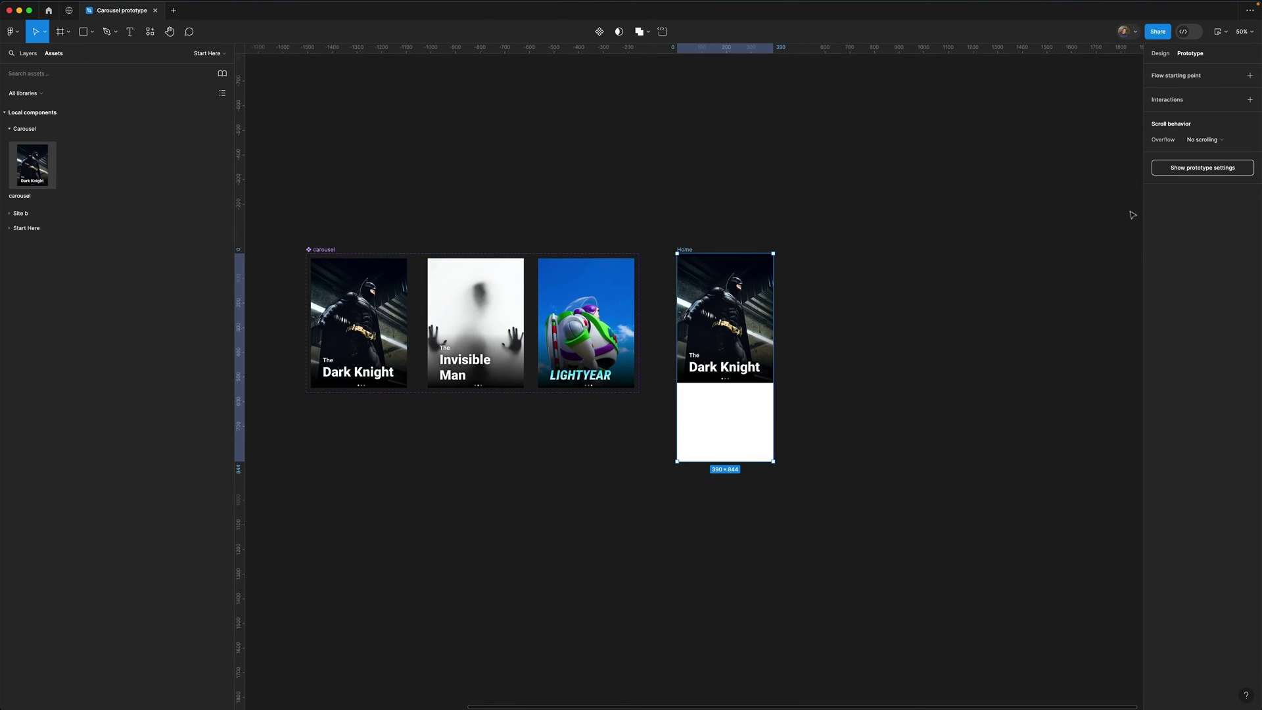
key(alt+8)
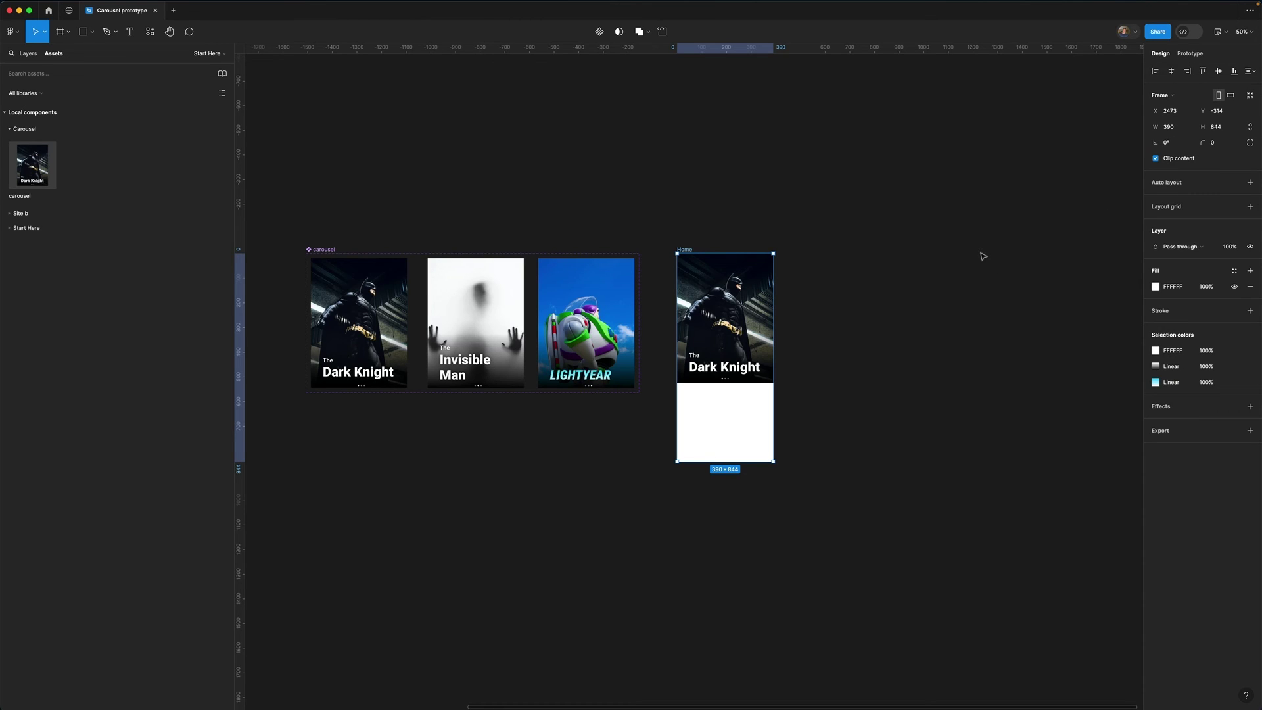
key(alt+9)
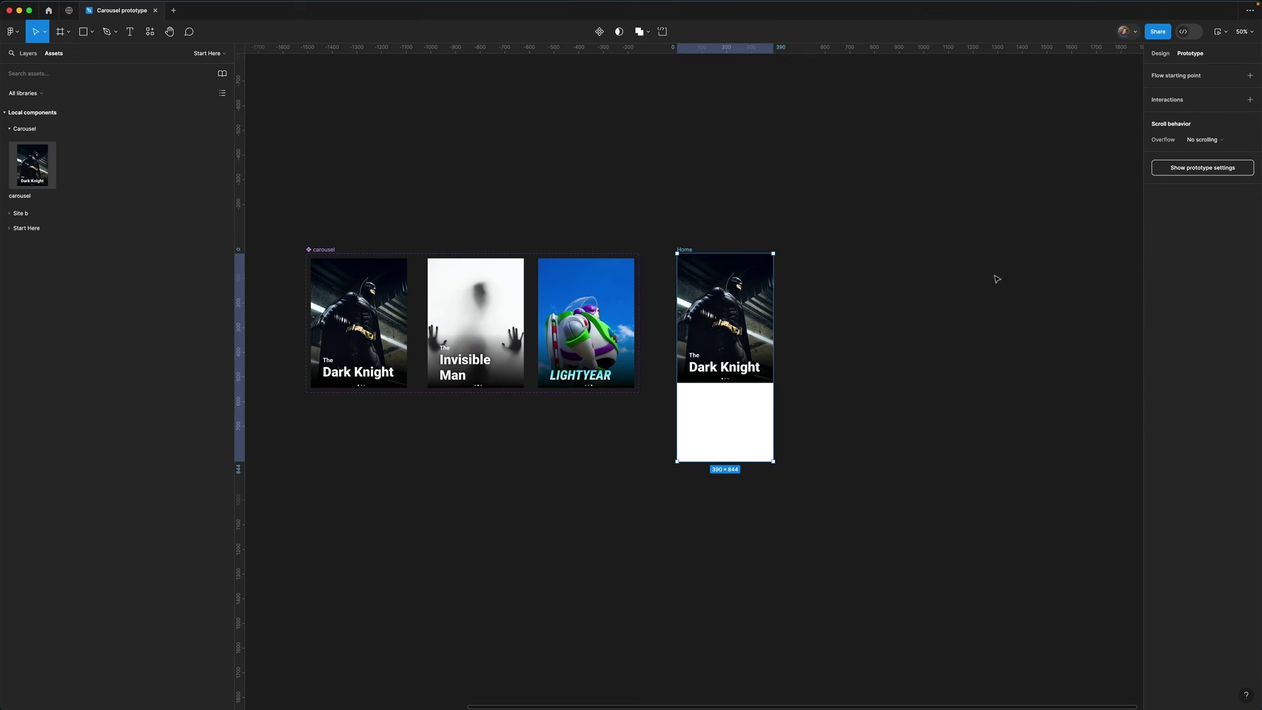
click(1250, 75)
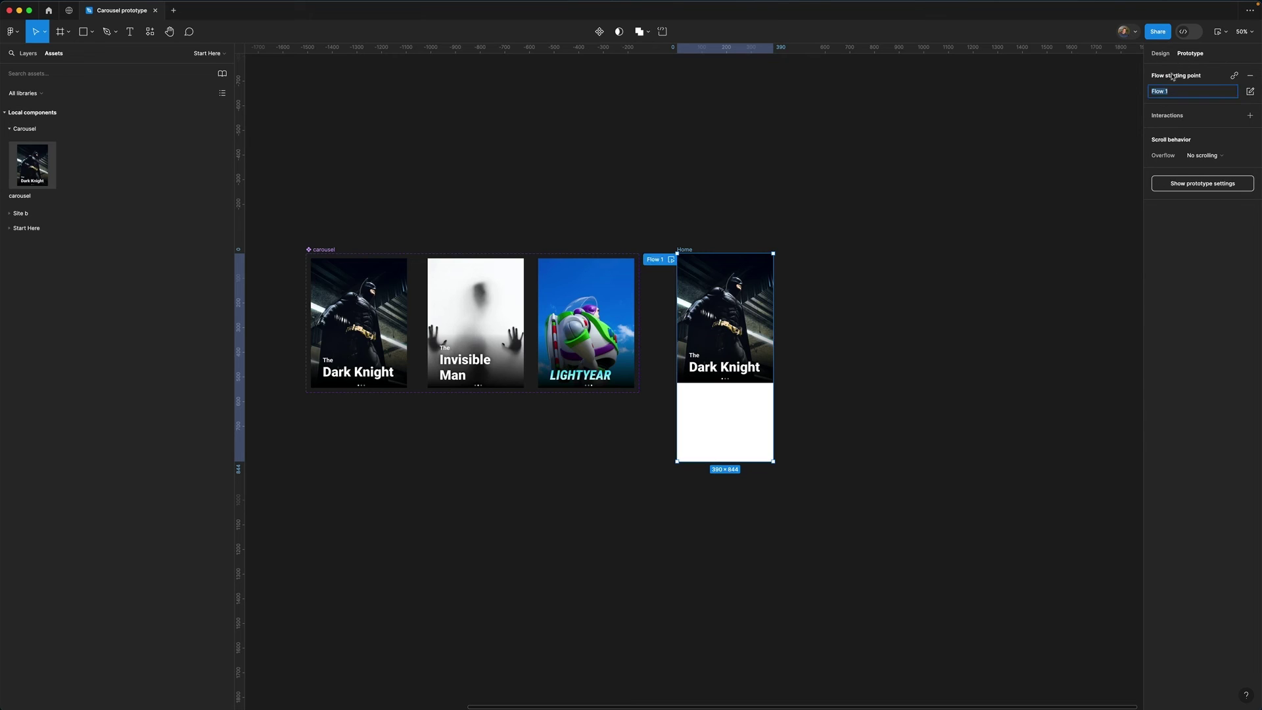
drag(690, 251, 747, 248)
Rename the Home frame's flow as carousel final
double_click(713, 258)
text(ca)
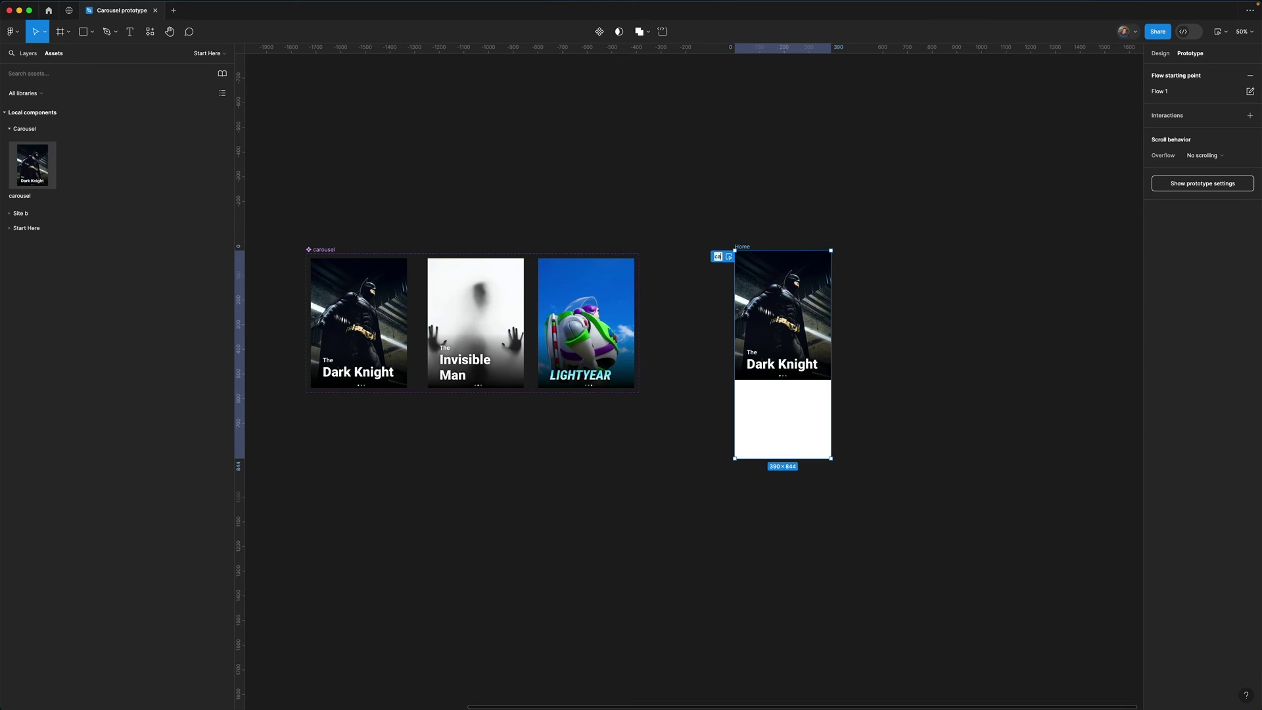
text(rousel final)
key(Return)
Preview the carousel final flow, swipe through its slides, and move the preview window clear of the Home frame
click(729, 256)
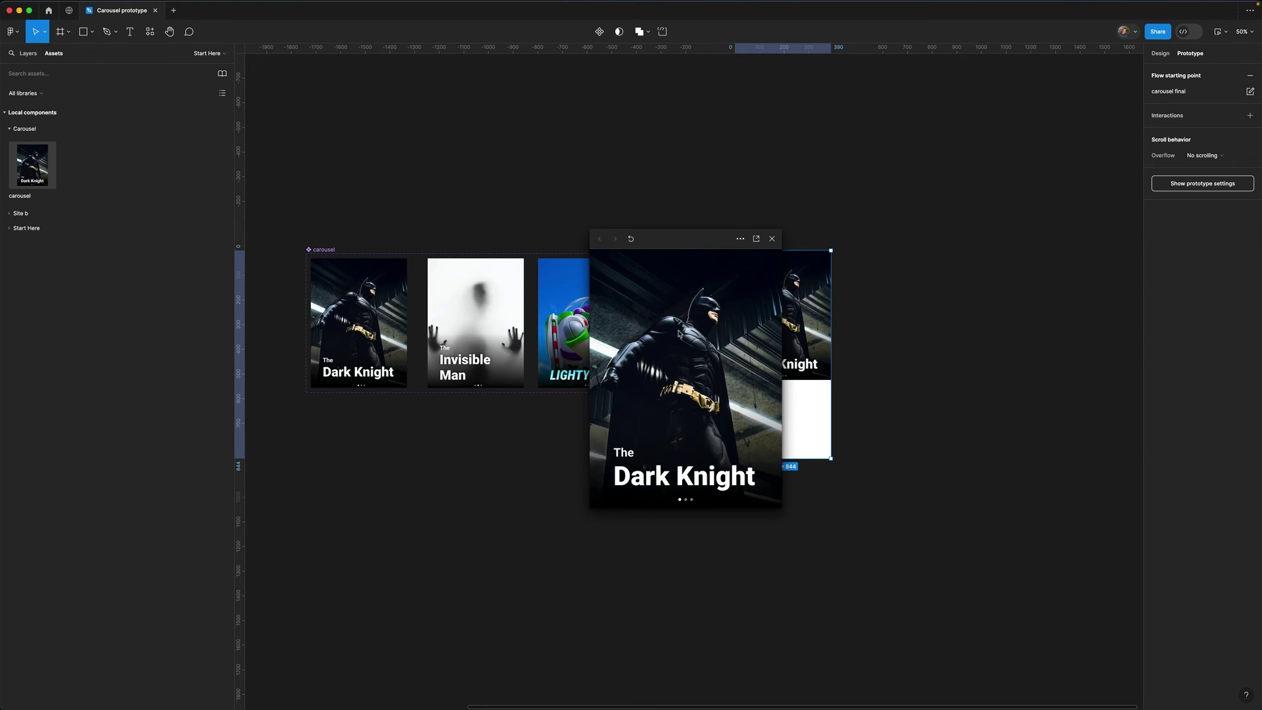
drag(670, 243, 711, 125)
click(738, 206)
click(734, 227)
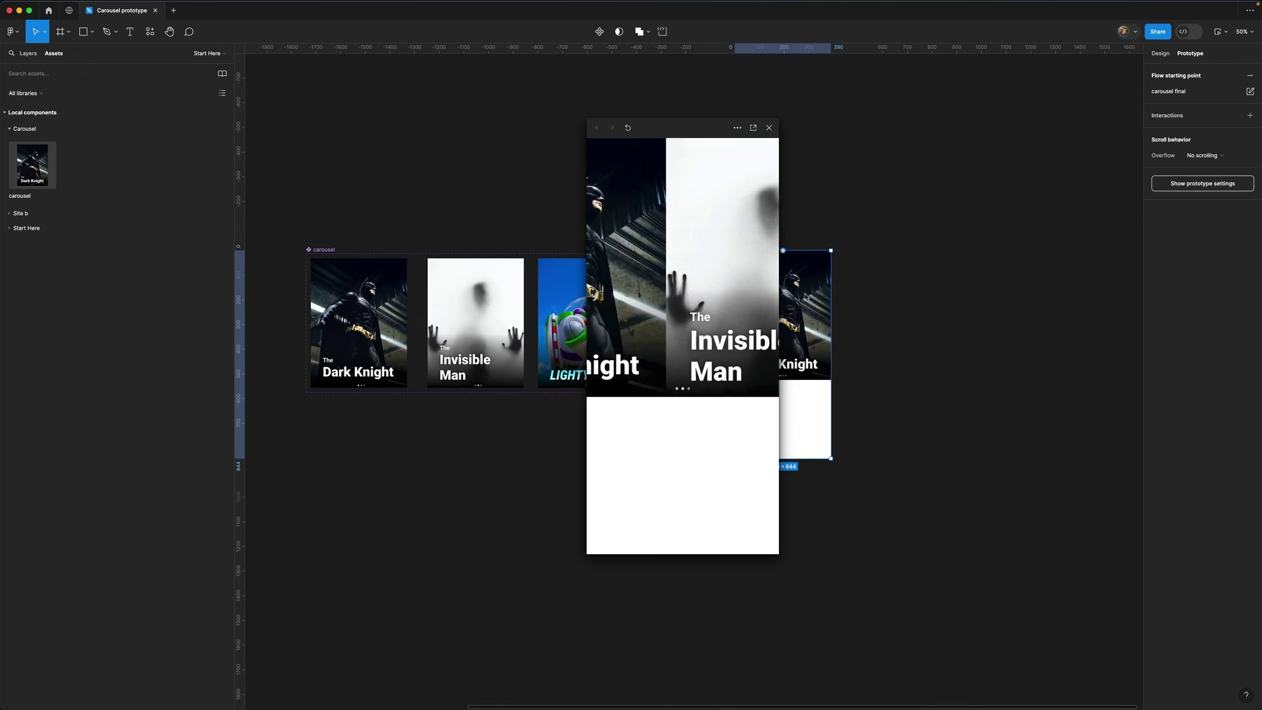
drag(659, 127, 951, 200)
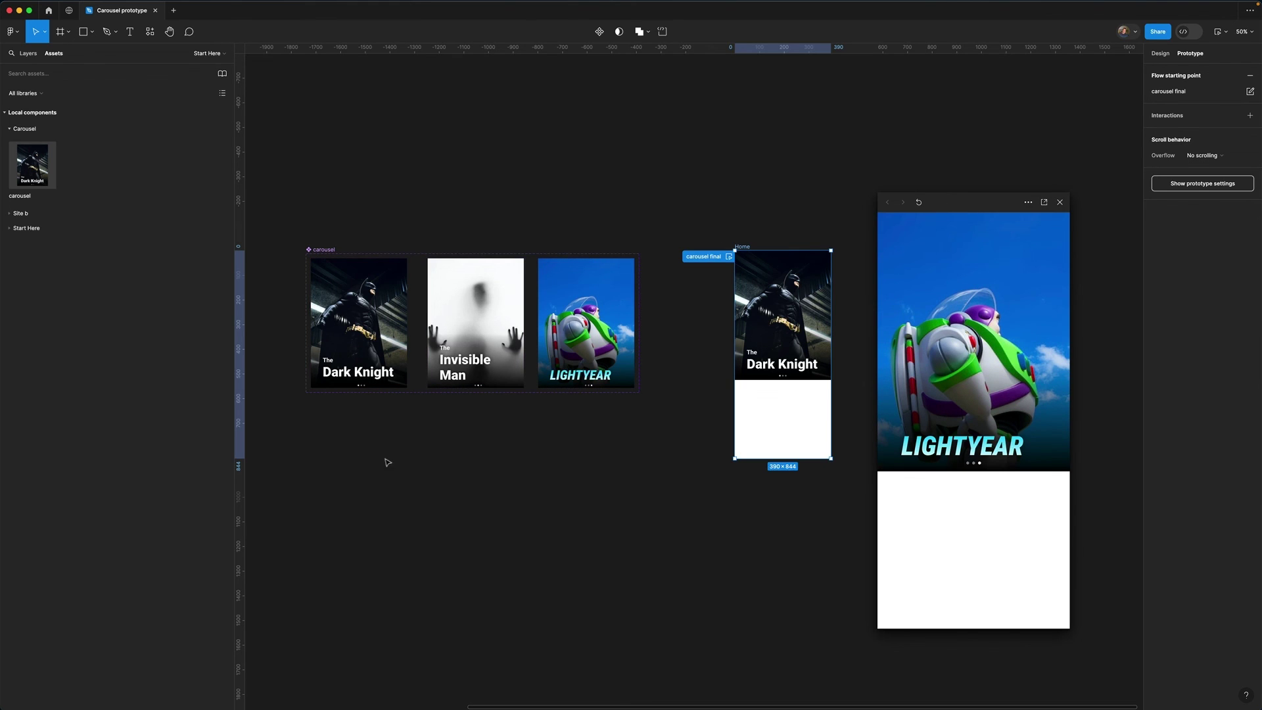
click(407, 466)
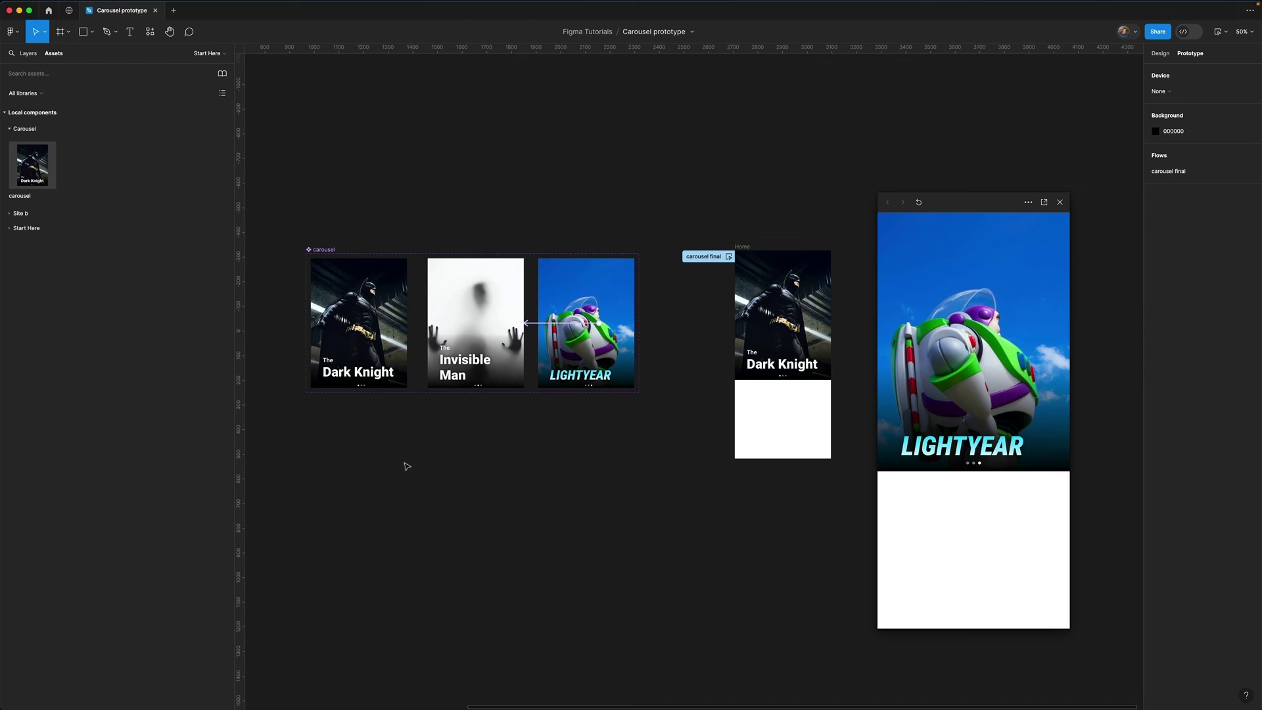